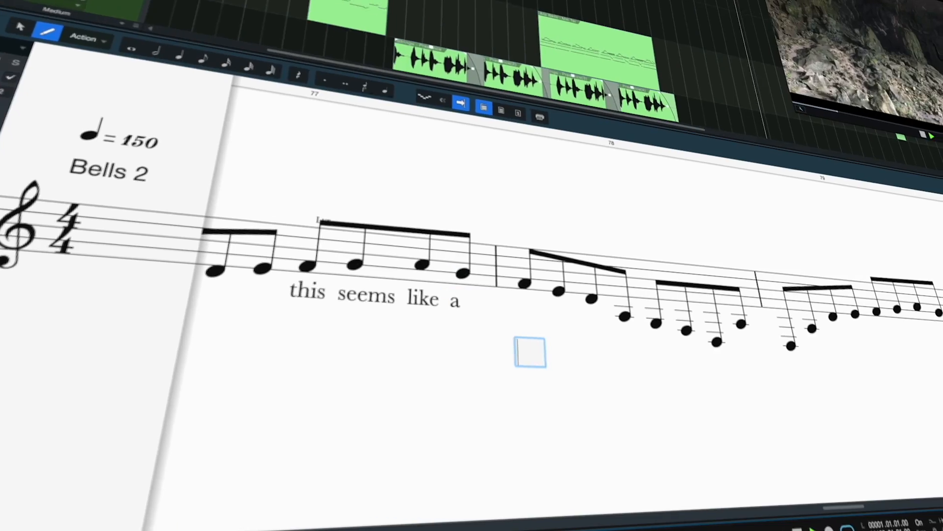
Step: Enter the lyric word "place" under the first note of measure 78 in the Bells 2 score
key(space)
text(place)
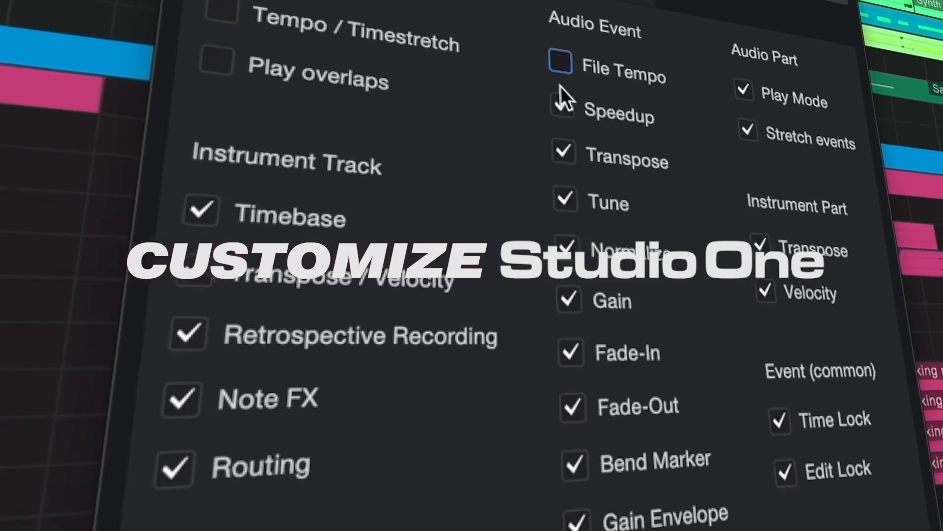
drag(561, 87, 574, 462)
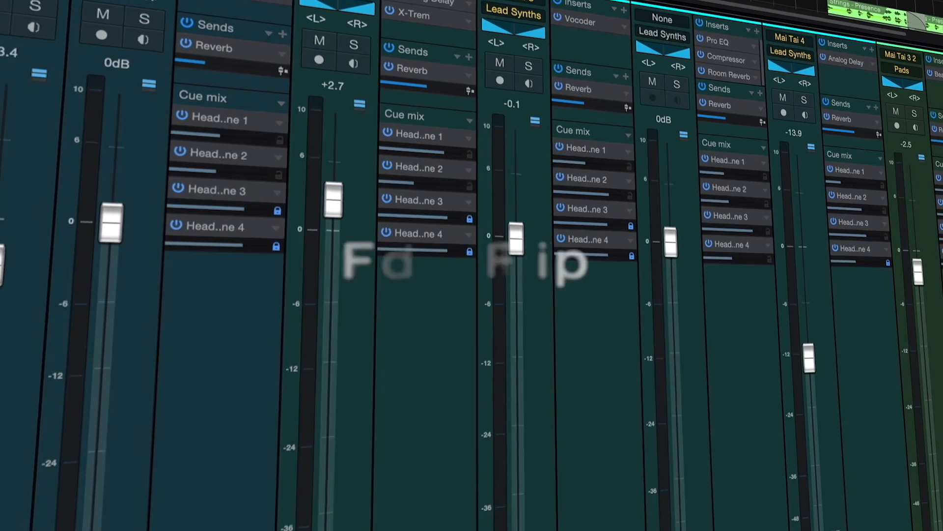
drag(322, 248, 337, 321)
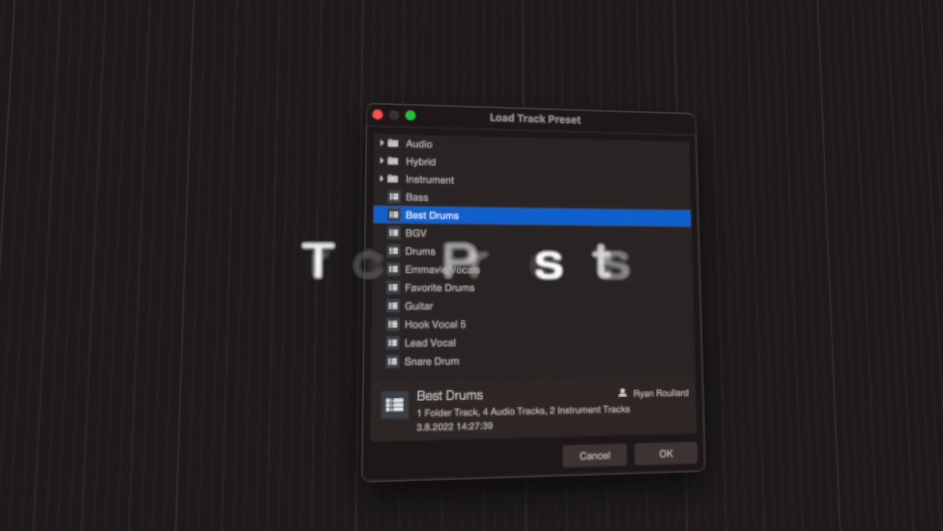
click(388, 289)
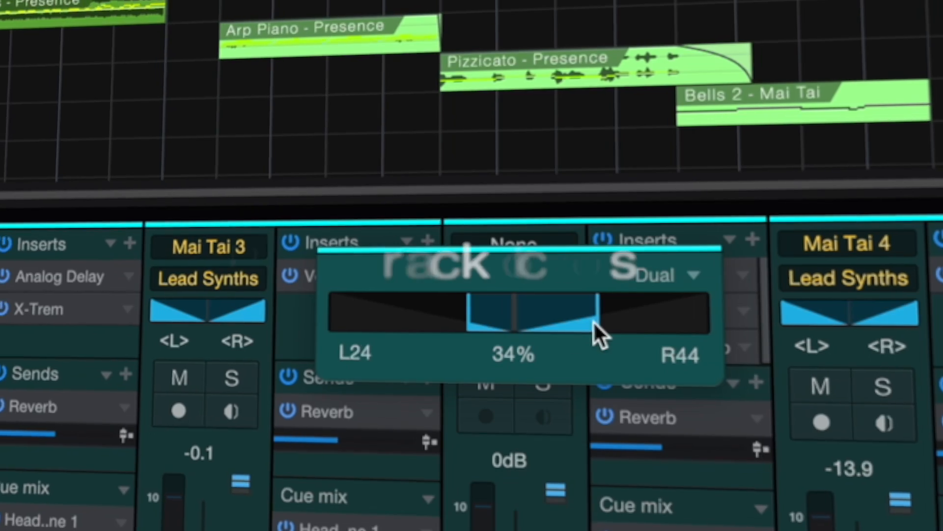
drag(594, 320, 376, 322)
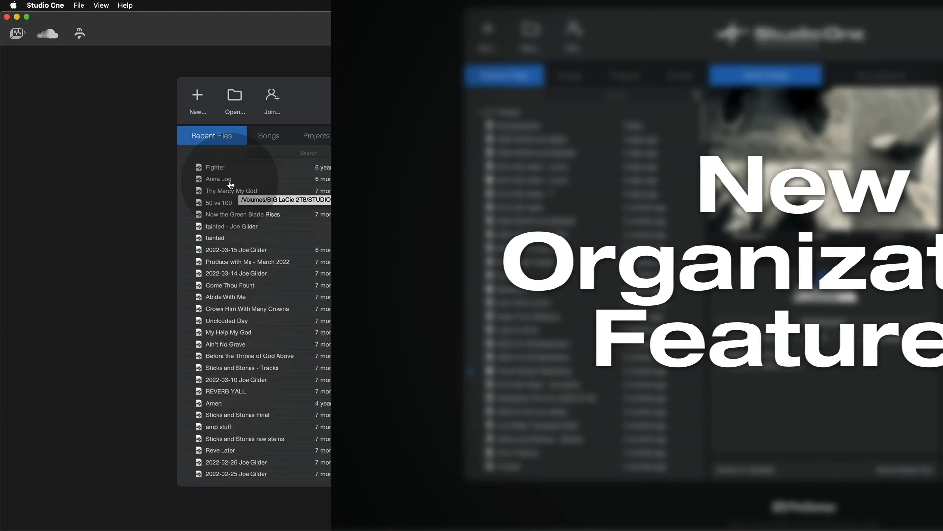
scroll(230, 184, down, 10)
scroll(230, 185, up, 15)
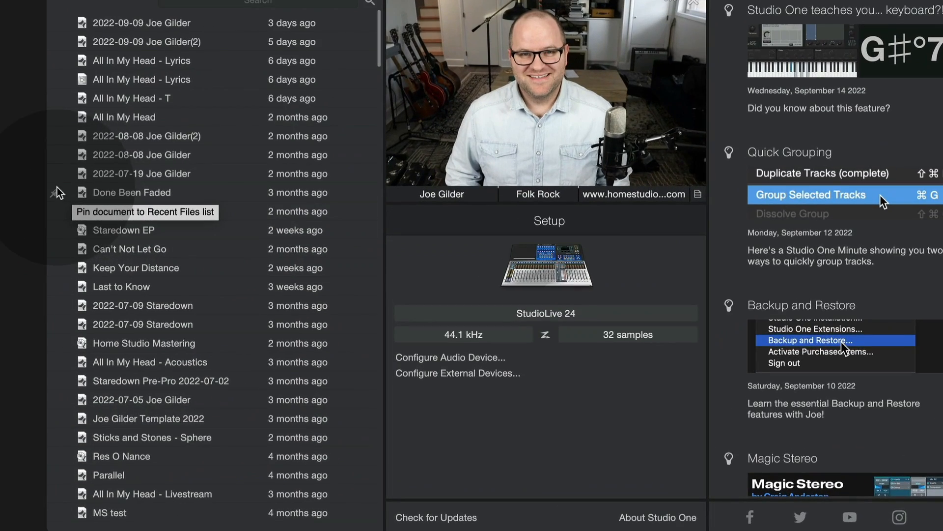
Step: Pin Done Been Faded, Home Studio Mastering, All In My Head - Top 3 and Auto May Shun in the recent files list
click(58, 190)
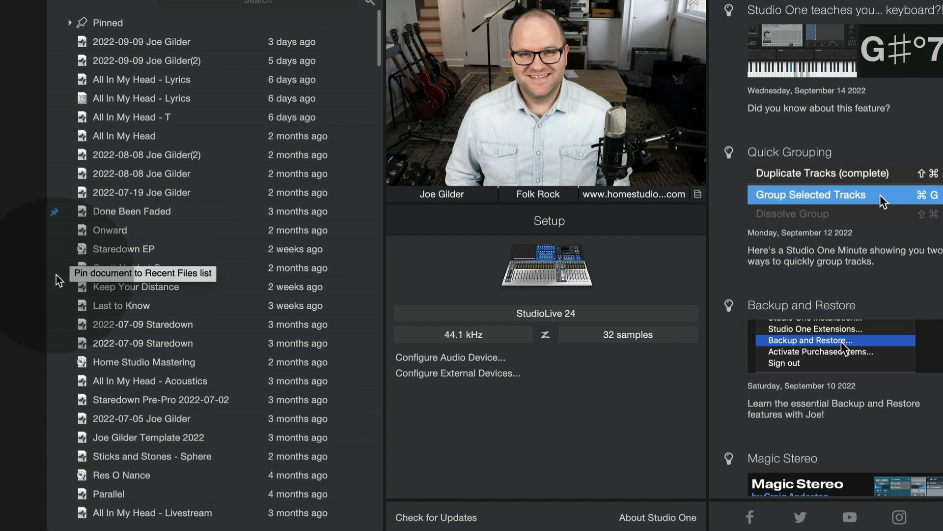
click(55, 361)
scroll(56, 364, down, 1)
scroll(55, 388, down, 2)
click(54, 426)
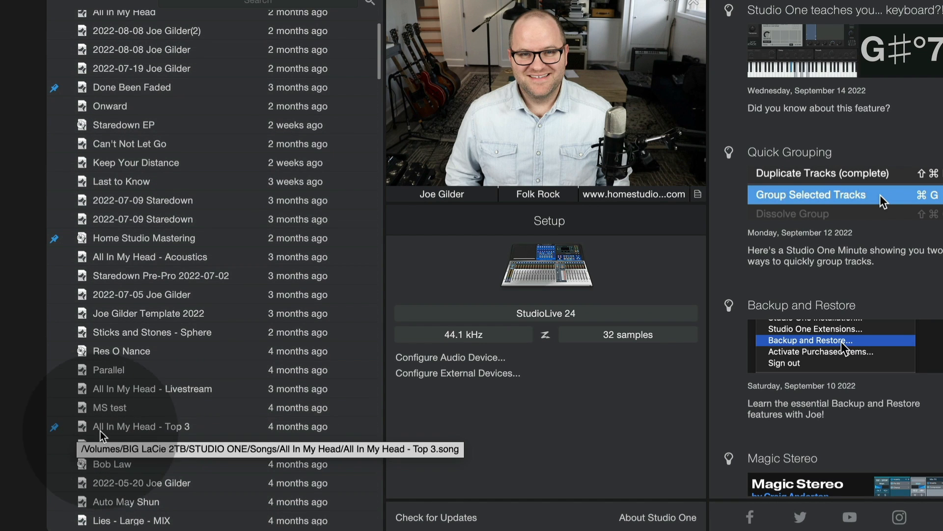
scroll(98, 433, down, 2)
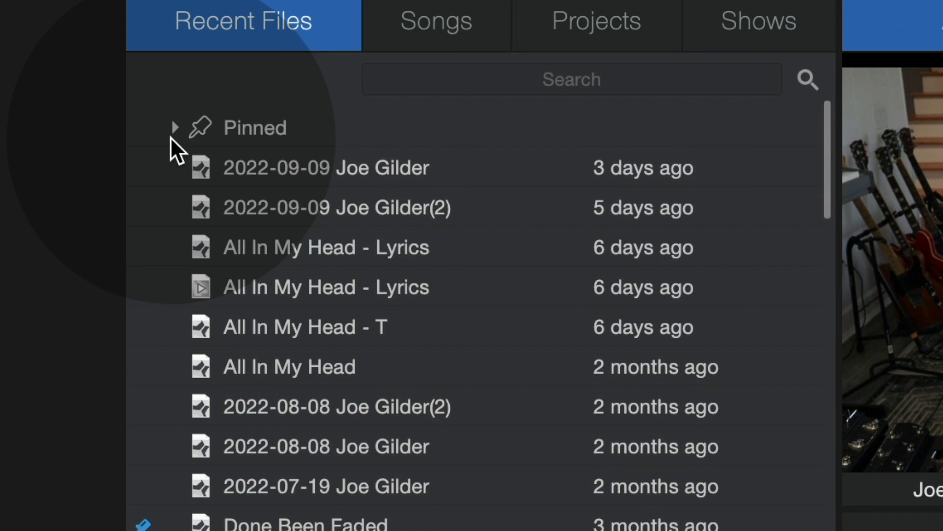
Step: Expand the Pinned group of the recent files and unpin Done Been Faded
click(172, 128)
click(173, 128)
click(173, 128)
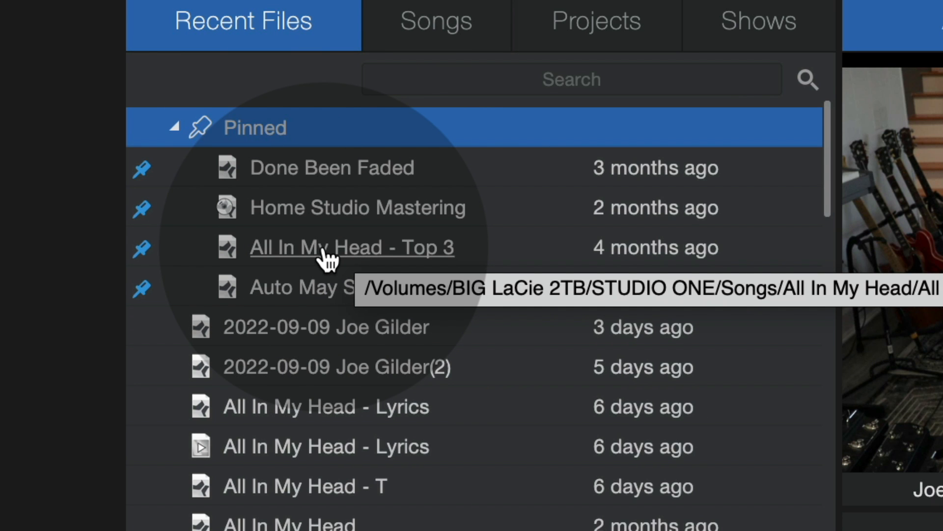
click(142, 170)
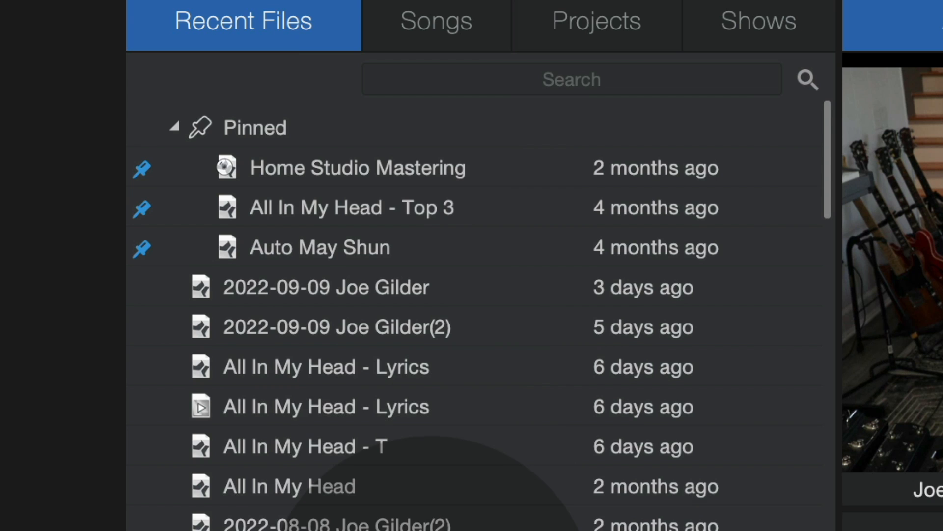
Step: View the file options for the All In My Head - Lyrics song in the recent files list
scroll(142, 417, down, 2)
scroll(135, 406, down, 2)
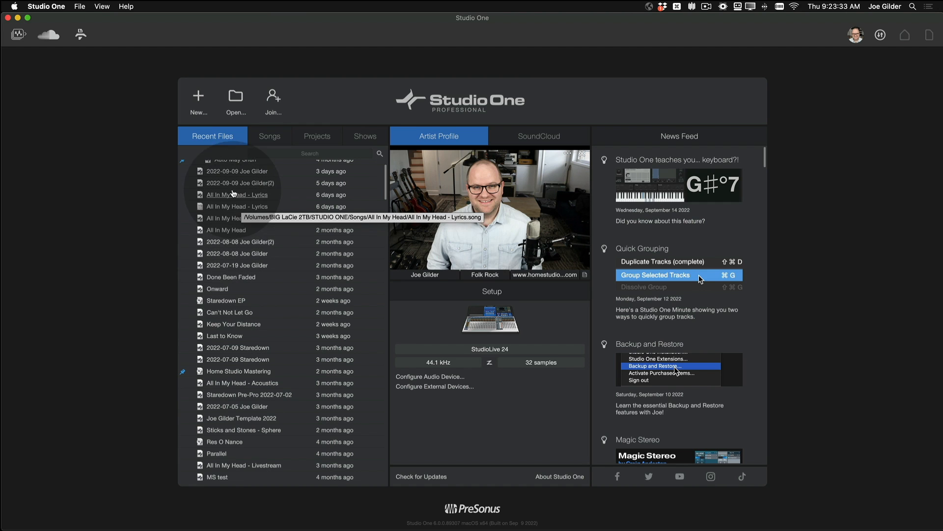
right_click(232, 195)
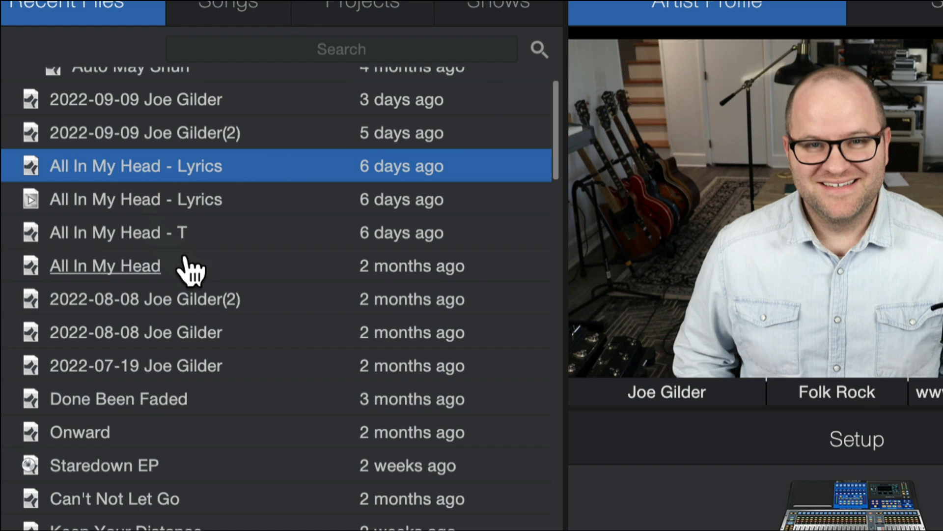
mouse_move(141, 168)
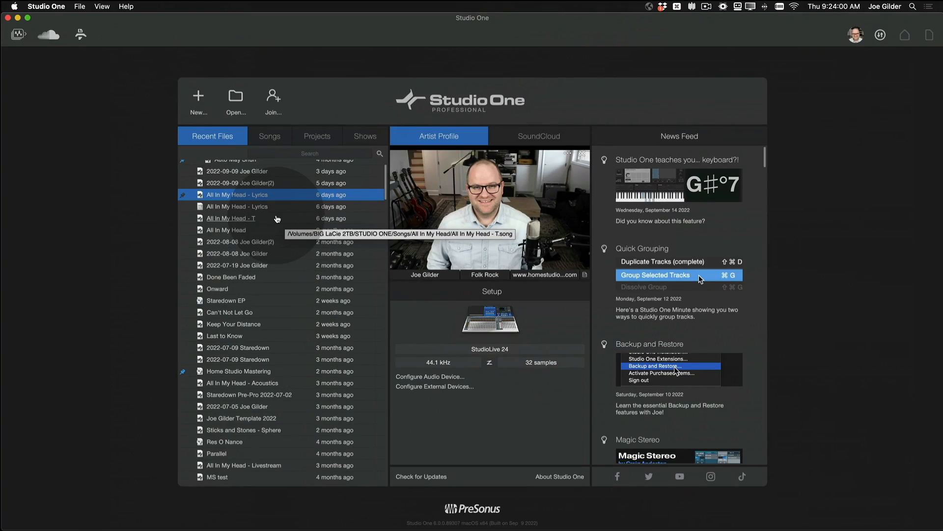
click(368, 368)
click(73, 6)
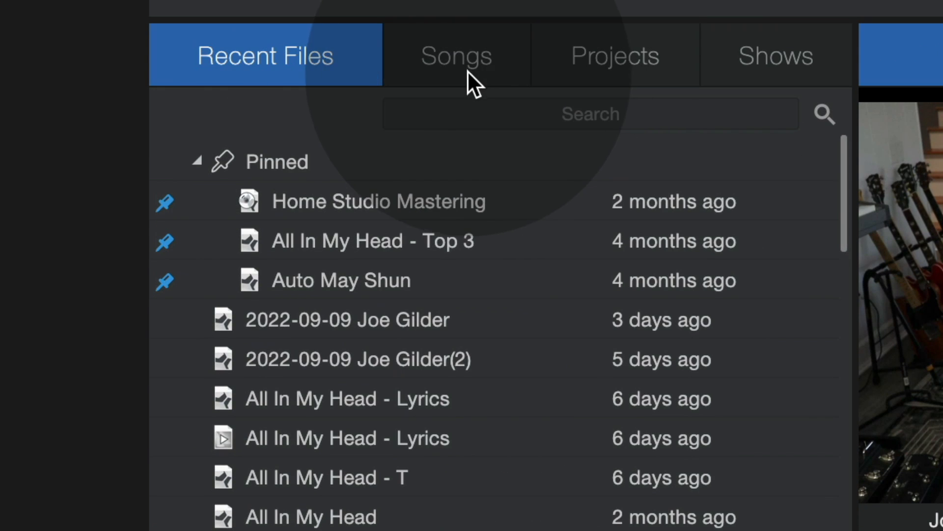
Step: Look through the Songs, Projects and Shows lists, returning to the Songs list to examine its folders
click(468, 67)
click(620, 60)
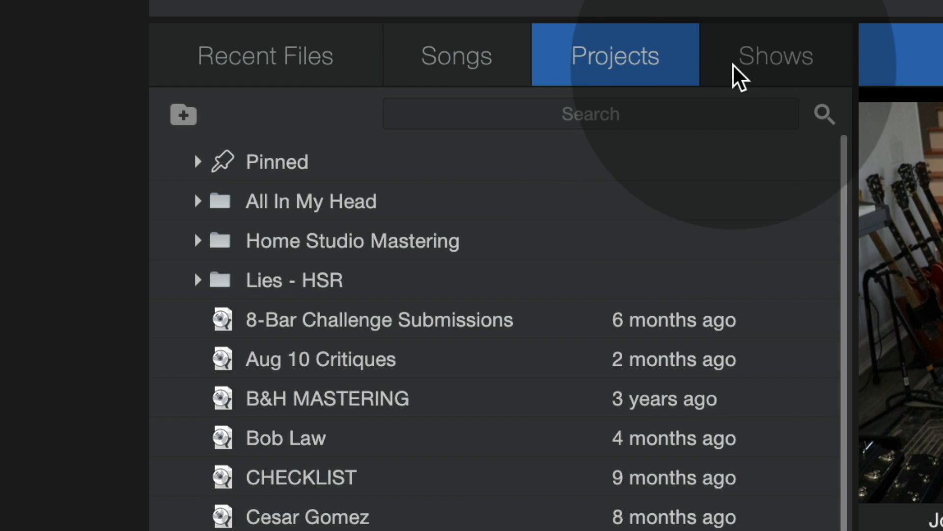
click(734, 67)
click(638, 68)
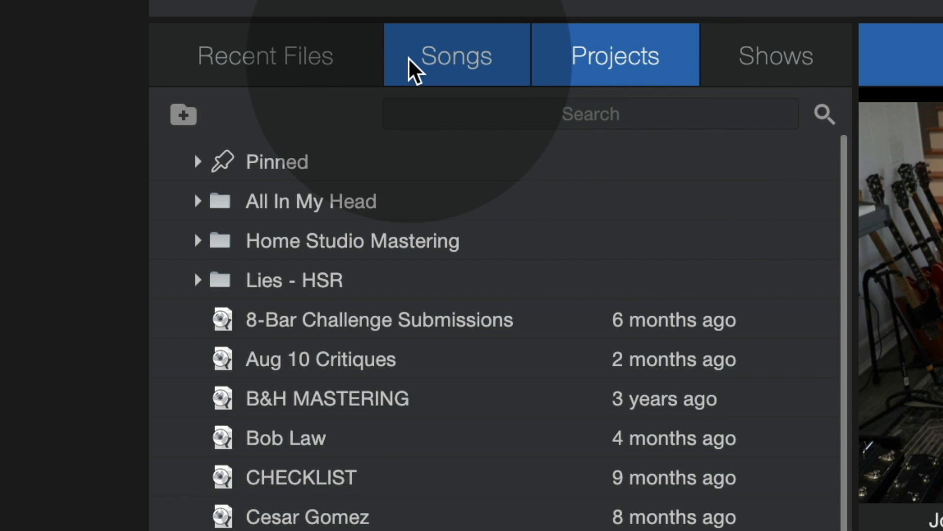
click(413, 68)
scroll(295, 491, down, 2)
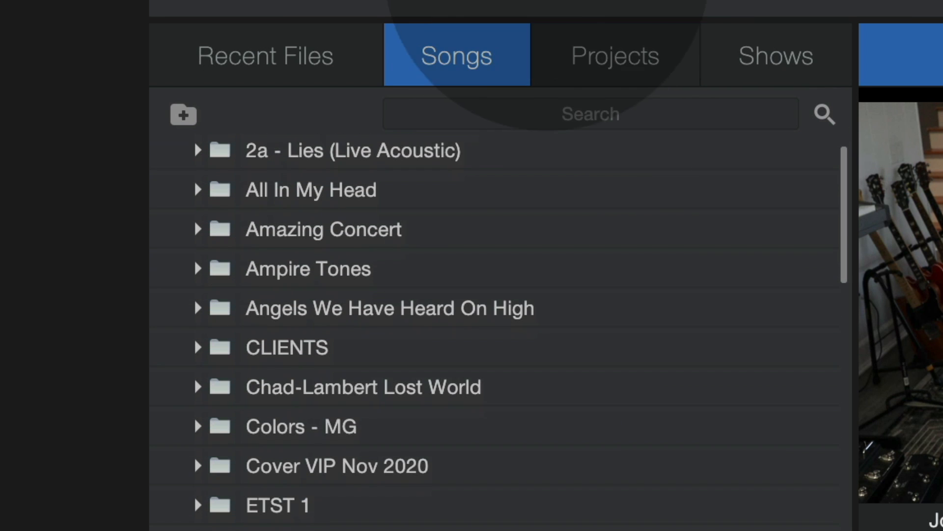
scroll(194, 290, down, 1)
scroll(190, 320, up, 3)
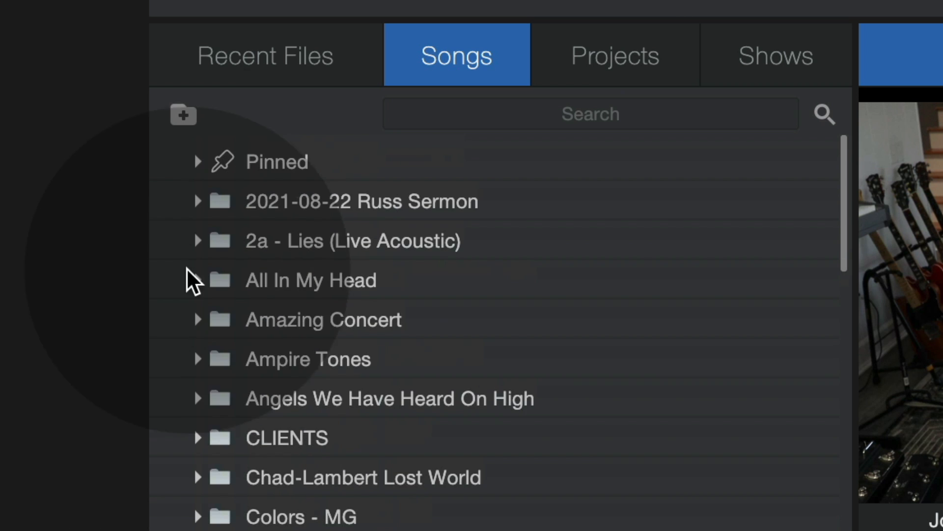
Step: Create a new folder named NEW FOLDER in the Songs list
click(183, 114)
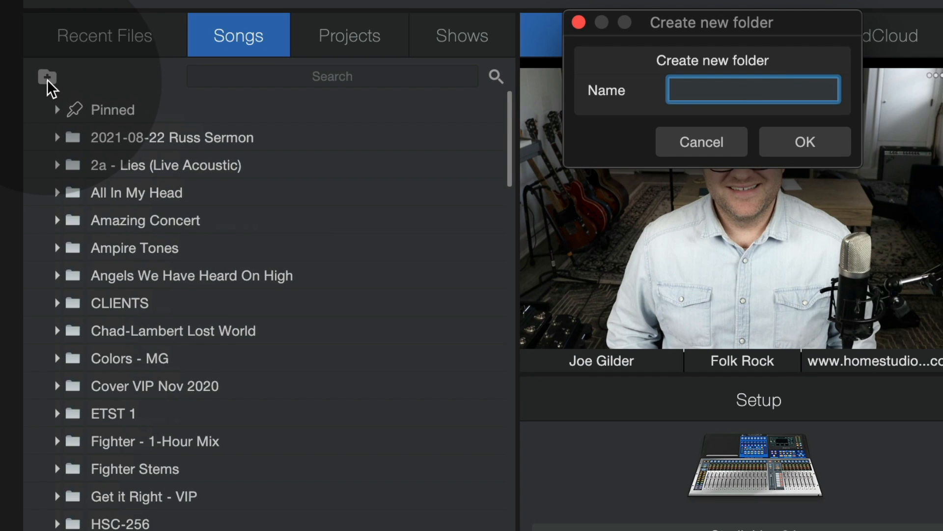
text(NEW FOLDER)
key(Return)
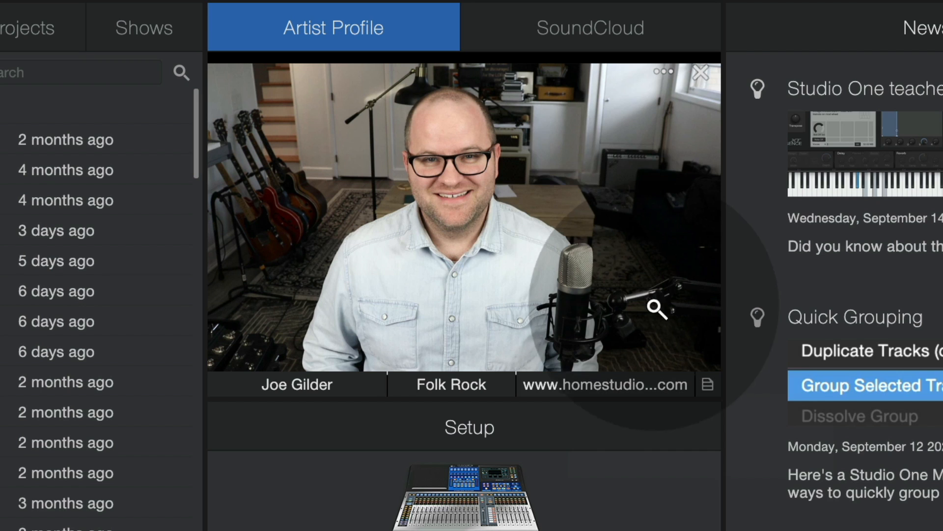
Step: Add a new artist profile named Staredown with the genre Rock
click(707, 388)
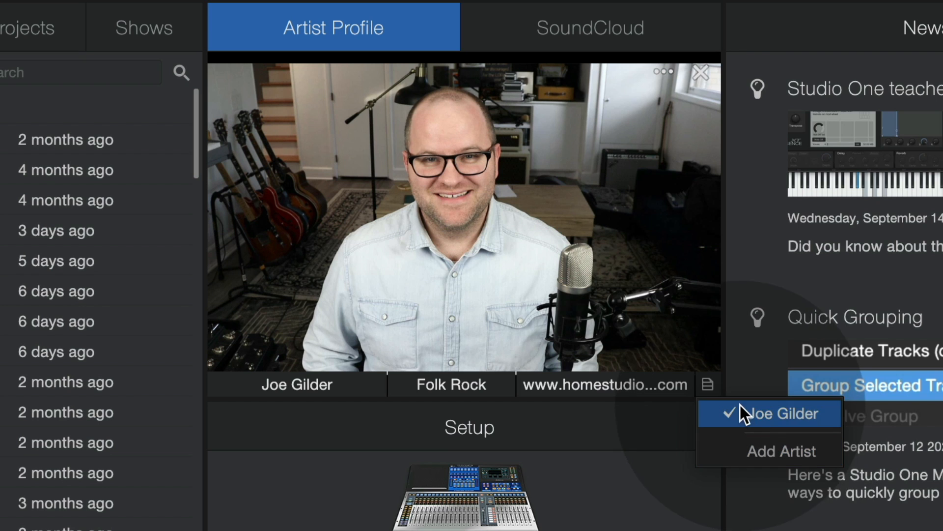
click(757, 446)
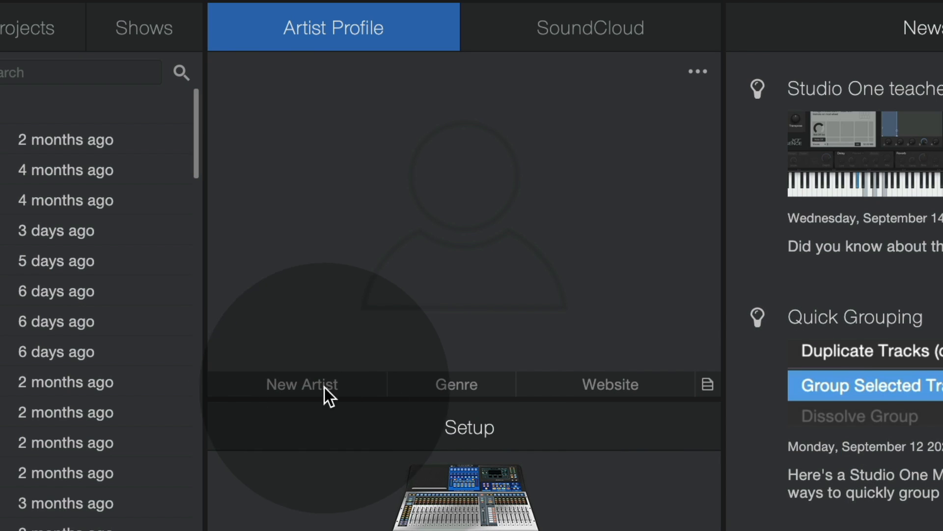
click(309, 386)
text(STar)
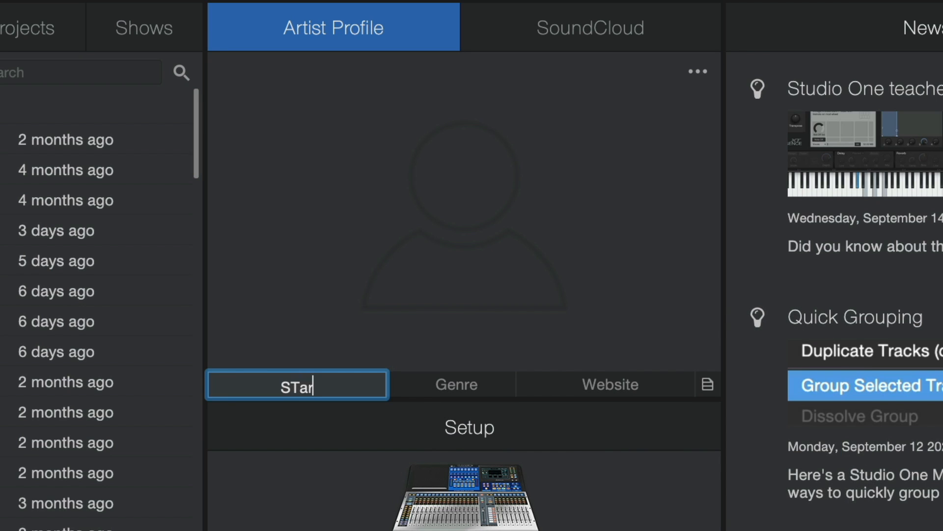
text(edown)
key(Tab)
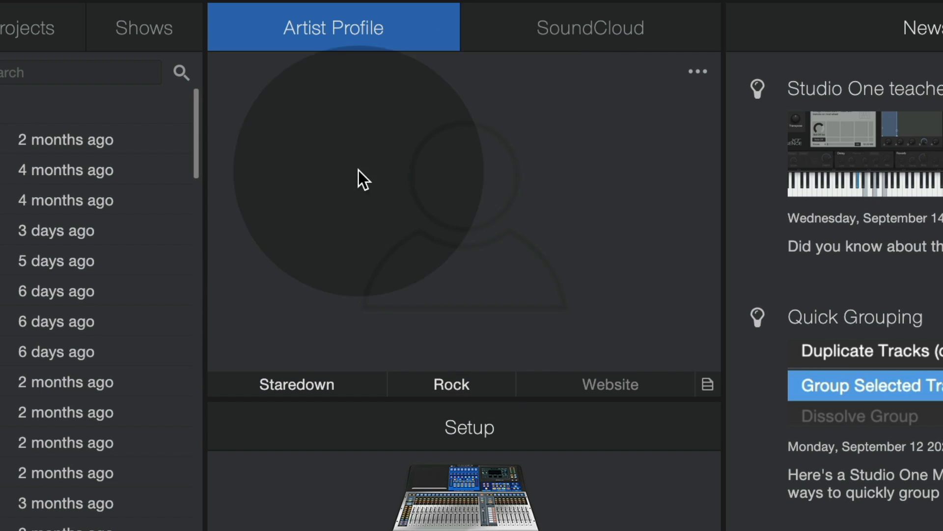
Step: Switch to Finder and use STAREDOWN.png as the Staredown profile's picture, scaling it to the 1400 x 1400 limit
key(super+Tab)
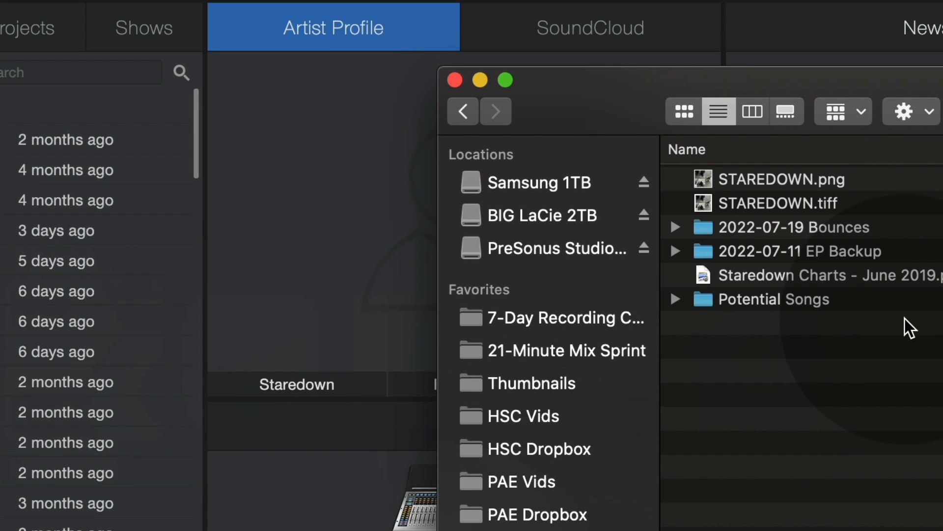
drag(767, 179, 338, 184)
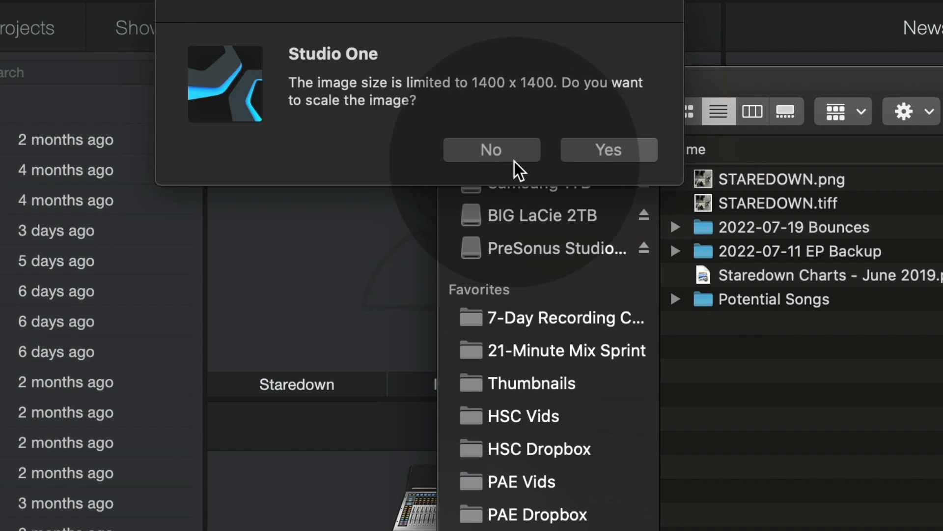
click(603, 149)
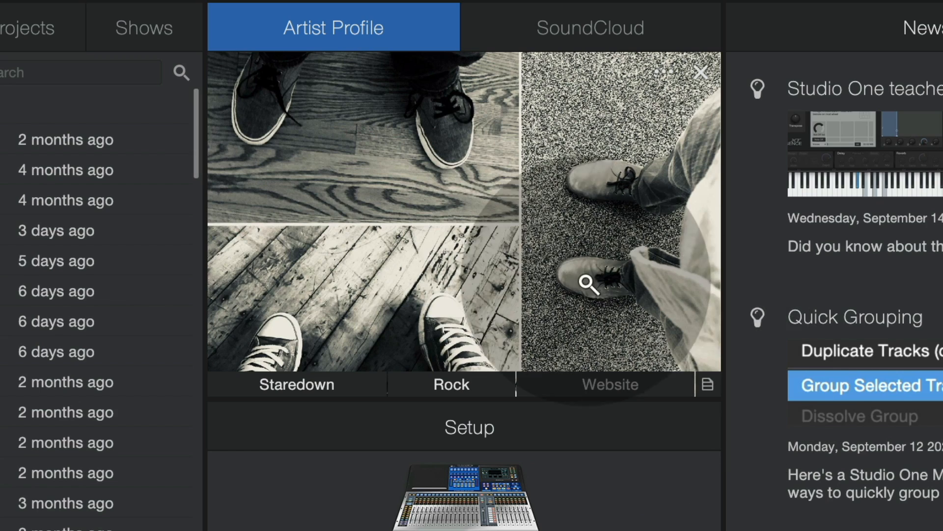
Step: Switch to the original artist profile and back to the Staredown profile
click(706, 387)
click(706, 388)
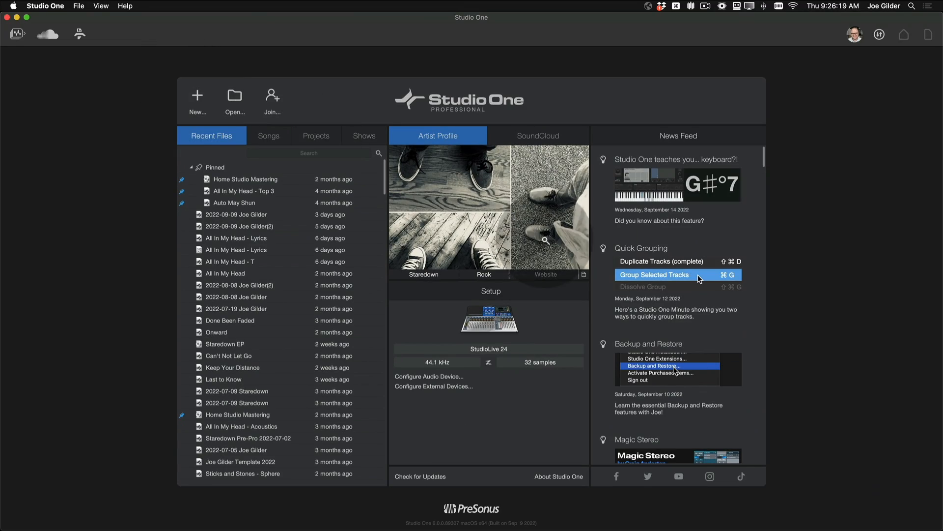
click(600, 287)
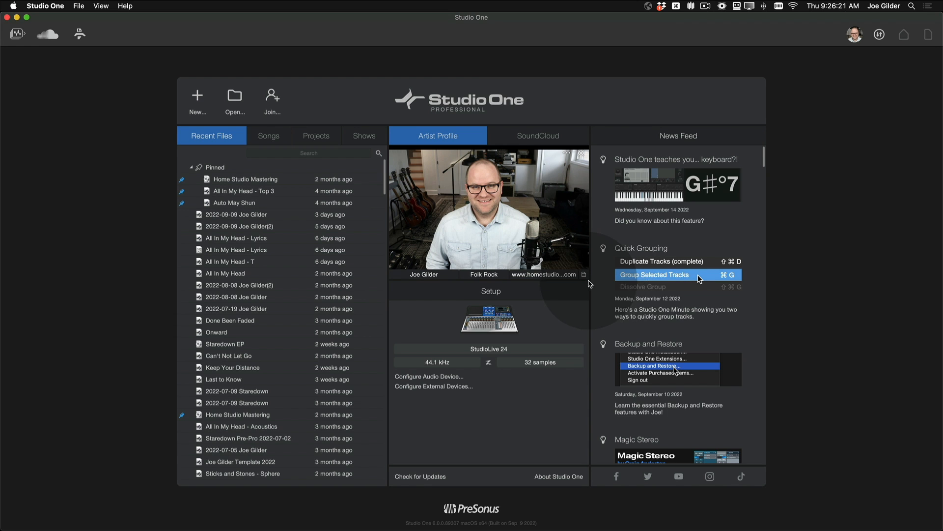
click(611, 298)
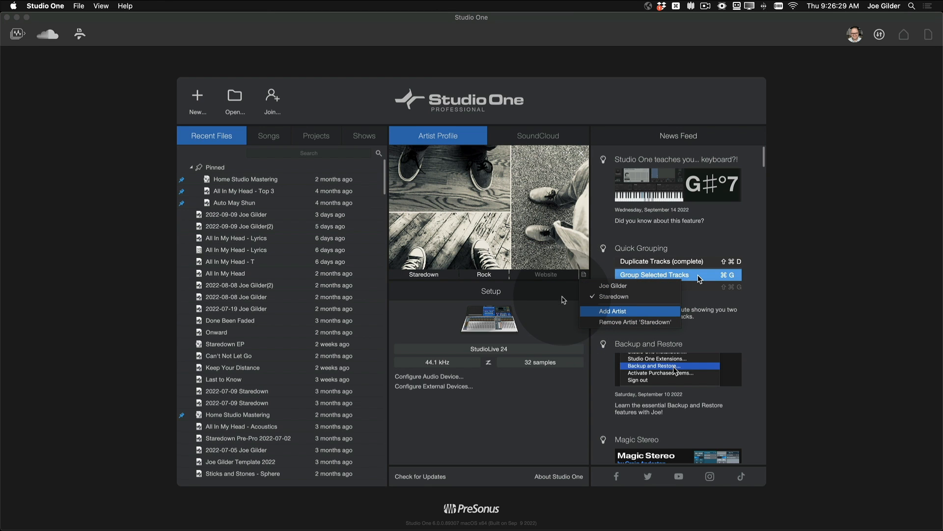
click(562, 299)
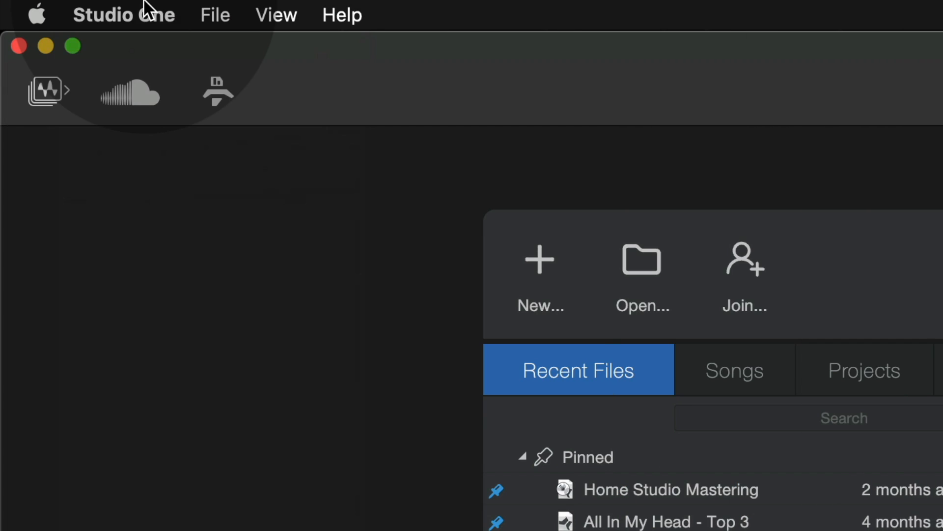
Step: Open the Studio One Installation window
click(146, 9)
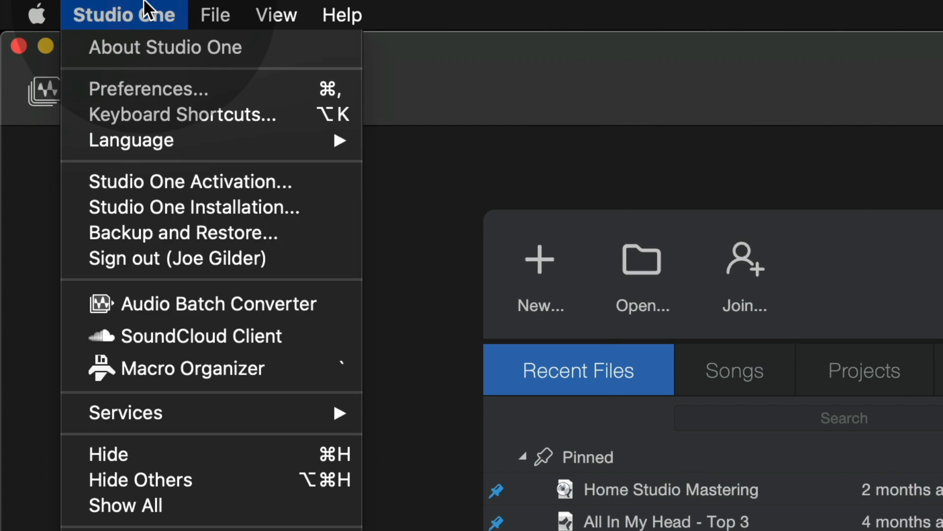
mouse_move(185, 142)
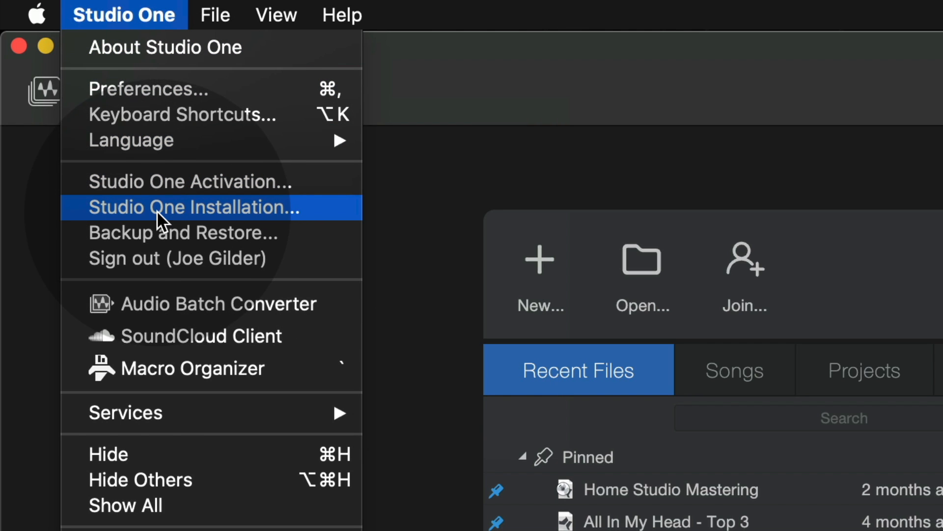
click(157, 211)
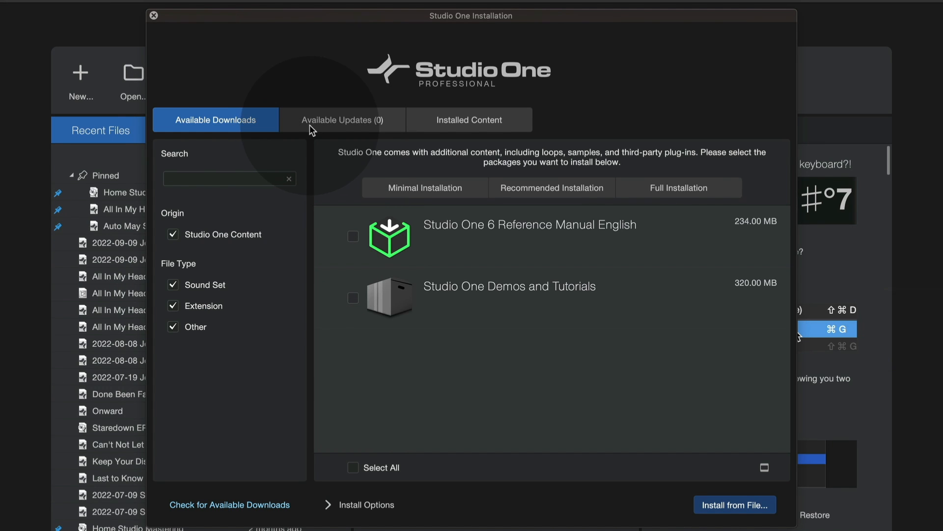
Step: Mark PreSonus - Bankrollz and PreSonus - EDM Elite Vol 1 for installation, and clear both selections again
scroll(563, 278, down, 20)
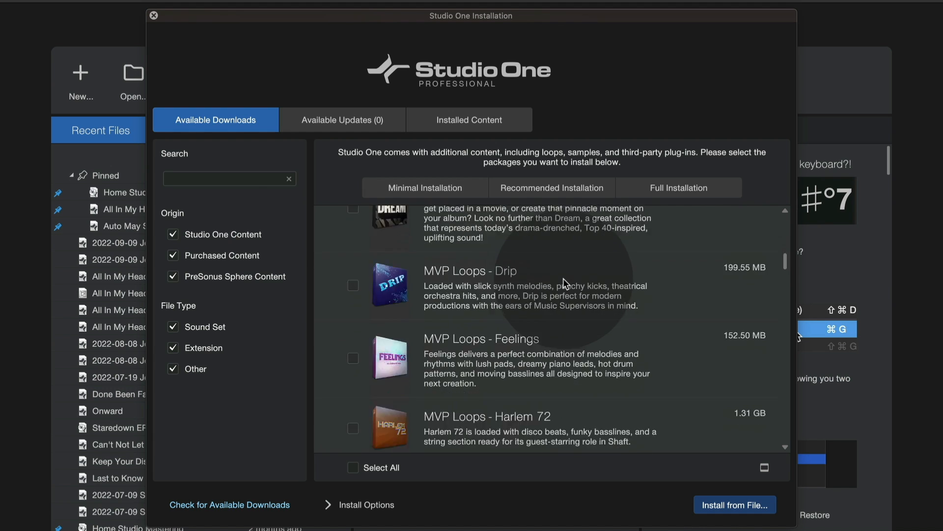
click(352, 293)
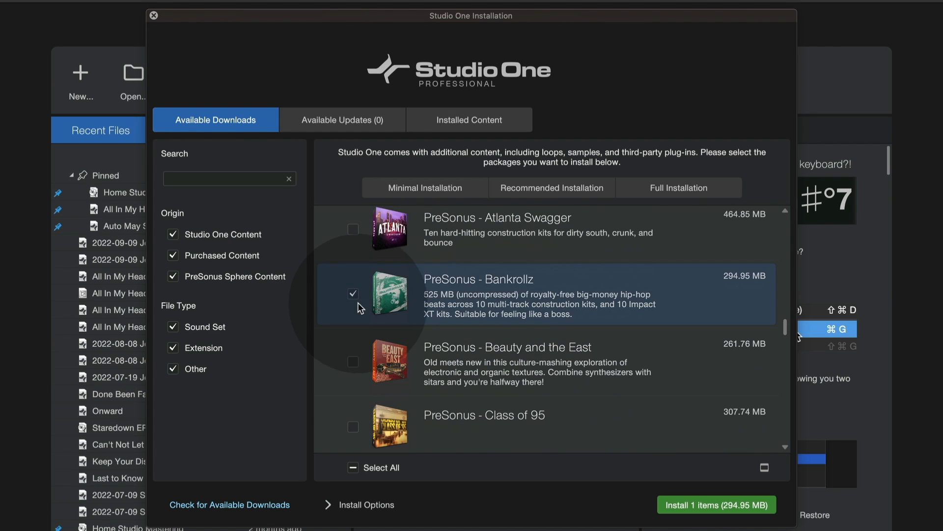
scroll(376, 428, down, 6)
click(361, 375)
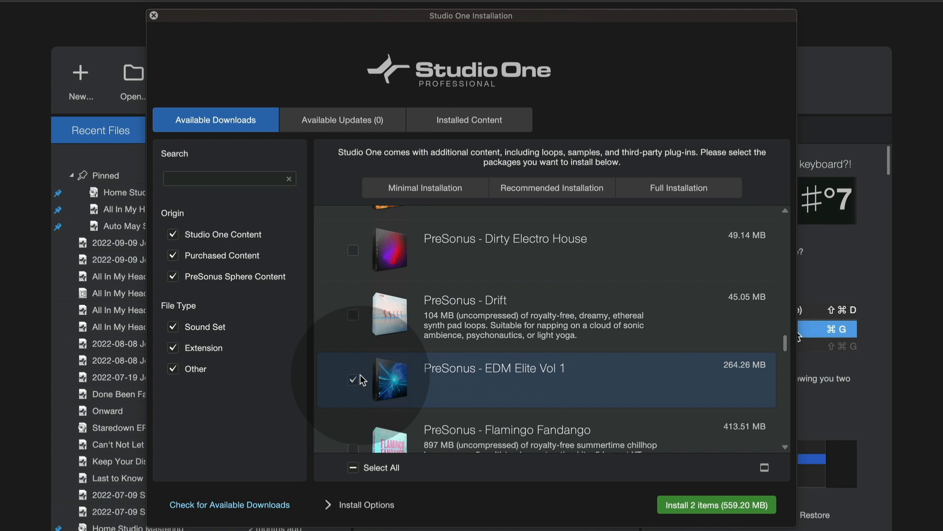
click(354, 381)
scroll(384, 384, up, 6)
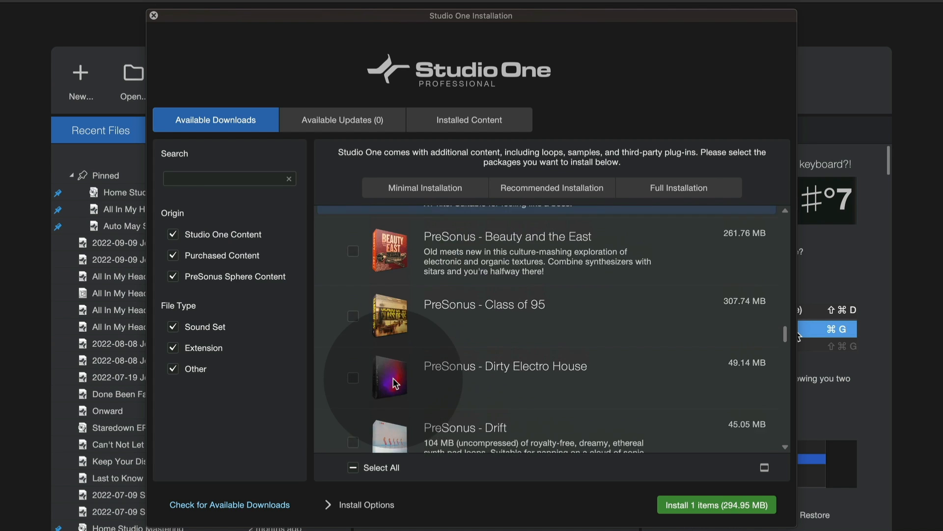
click(503, 341)
scroll(502, 339, up, 15)
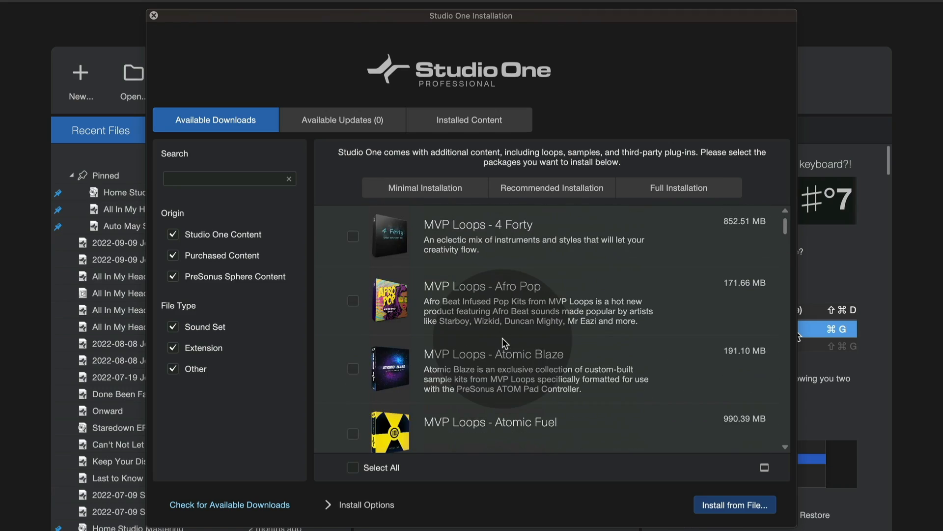
Step: Look through the list of available downloads and try marking MVP Loops - Atomic Blaze for installation
scroll(502, 337, down, 20)
scroll(511, 270, up, 10)
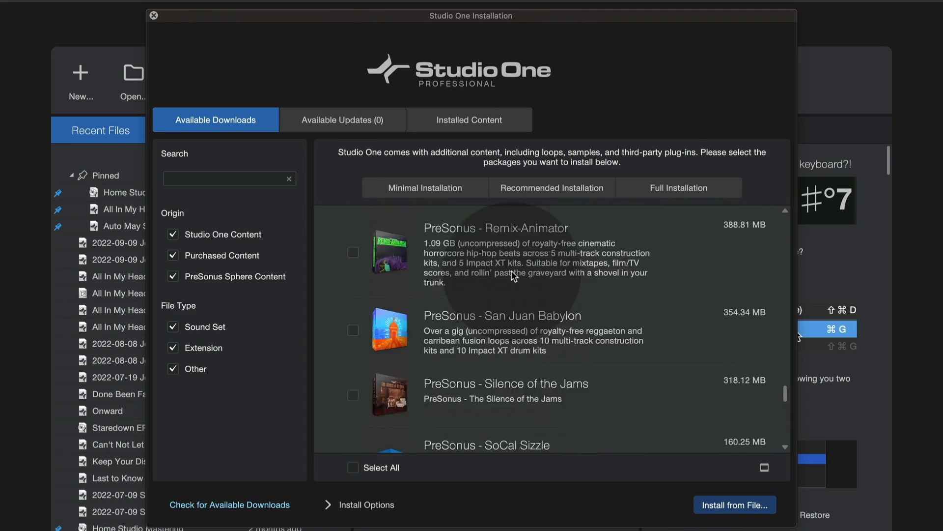
scroll(512, 270, up, 10)
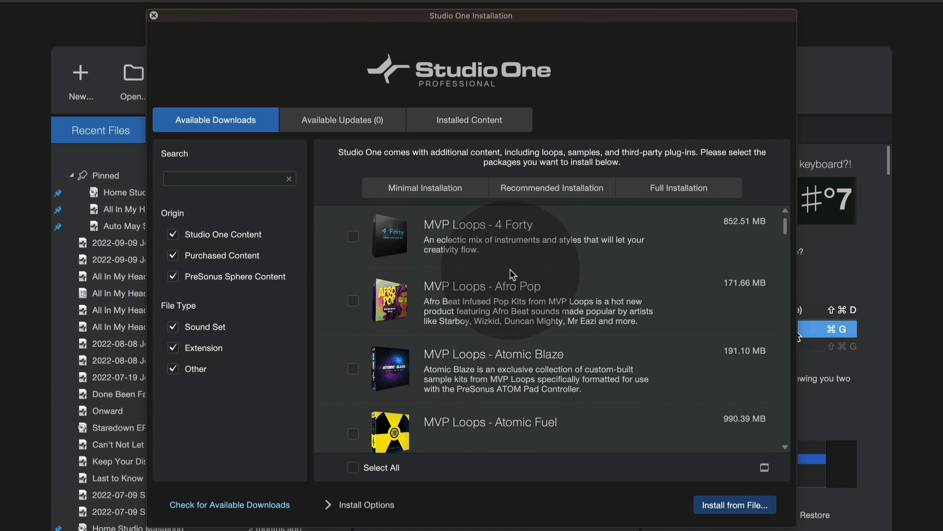
scroll(466, 288, down, 20)
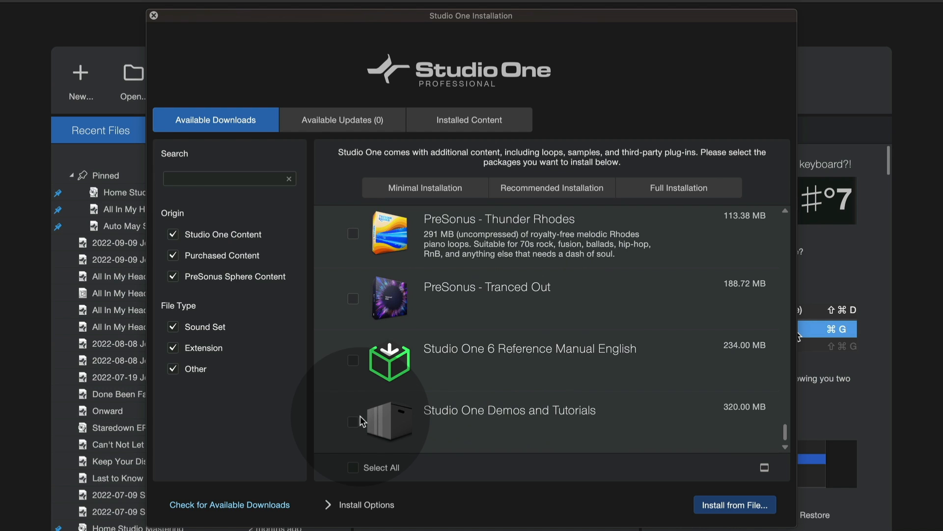
scroll(452, 315, up, 20)
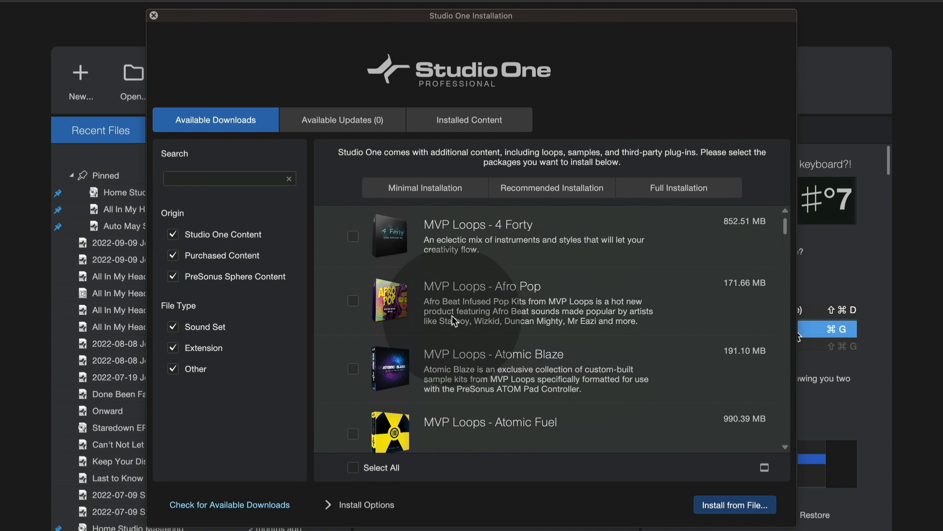
click(353, 368)
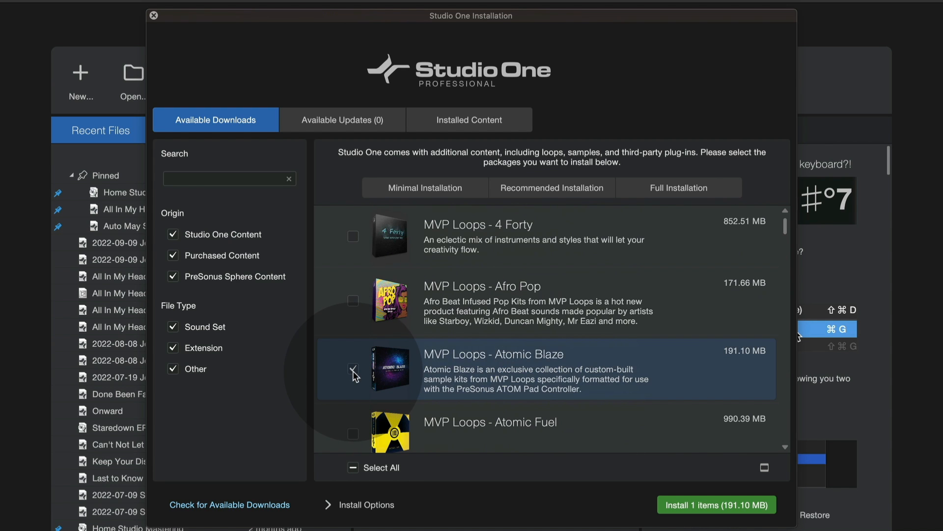
scroll(411, 411, down, 5)
click(352, 370)
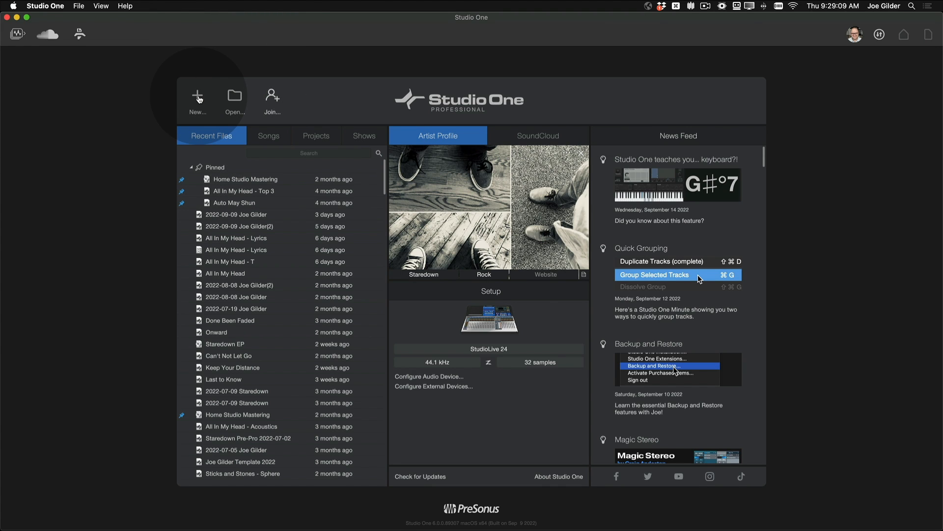
Step: Start a new document and preview the Master and Release, Rehearse and Perform, and Record and Mix templates
click(199, 100)
drag(521, 174, 315, 88)
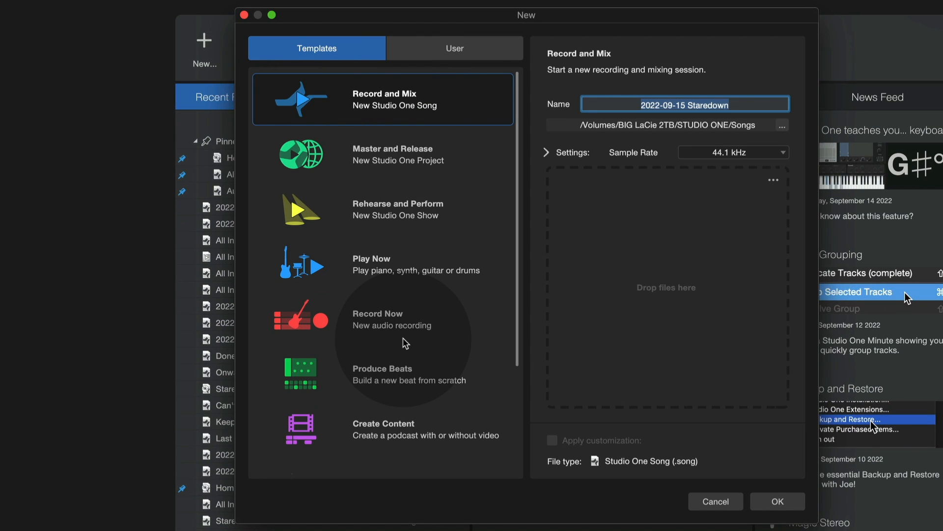
scroll(409, 214, down, 5)
scroll(411, 219, up, 5)
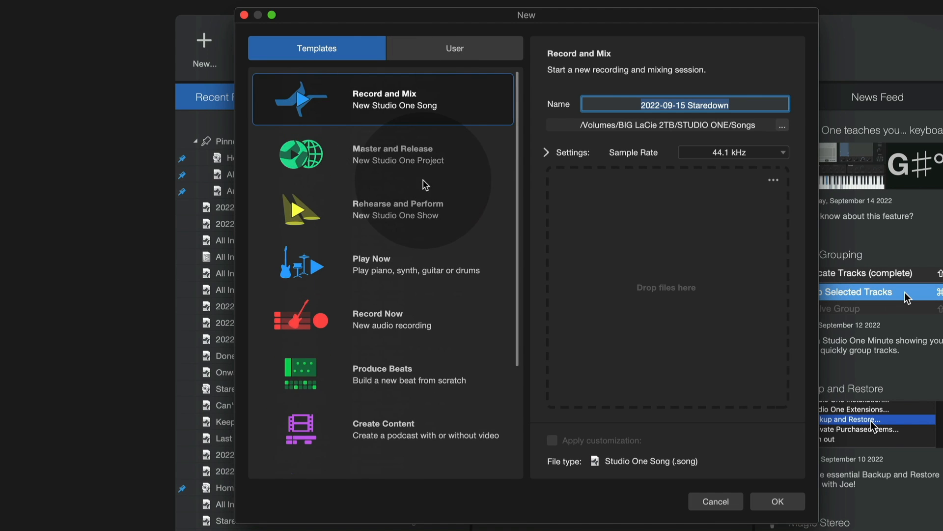
click(423, 167)
click(421, 215)
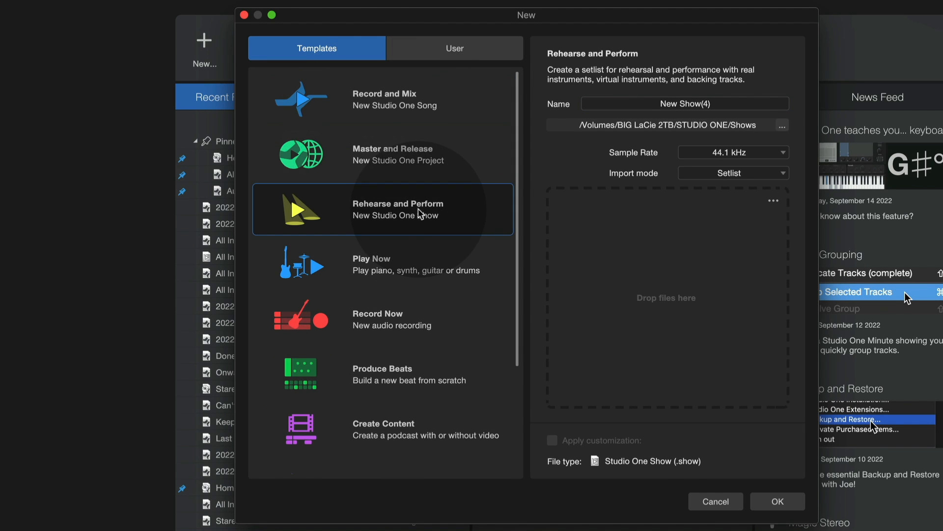
click(412, 157)
click(410, 118)
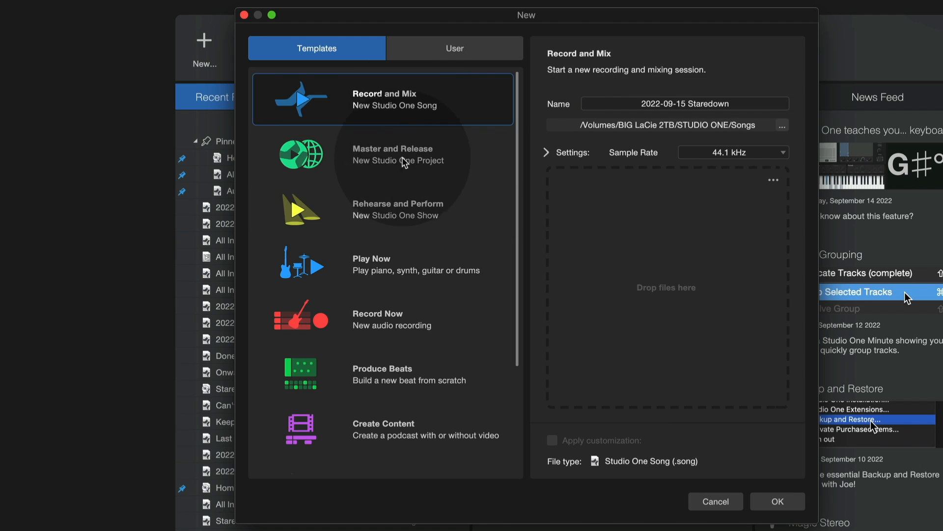
Step: Preview further templates, including Record Now, Produce Beats, Create Content, PreSonus Interfaces, Import Files and Play Now
click(403, 163)
click(400, 211)
click(388, 316)
click(390, 367)
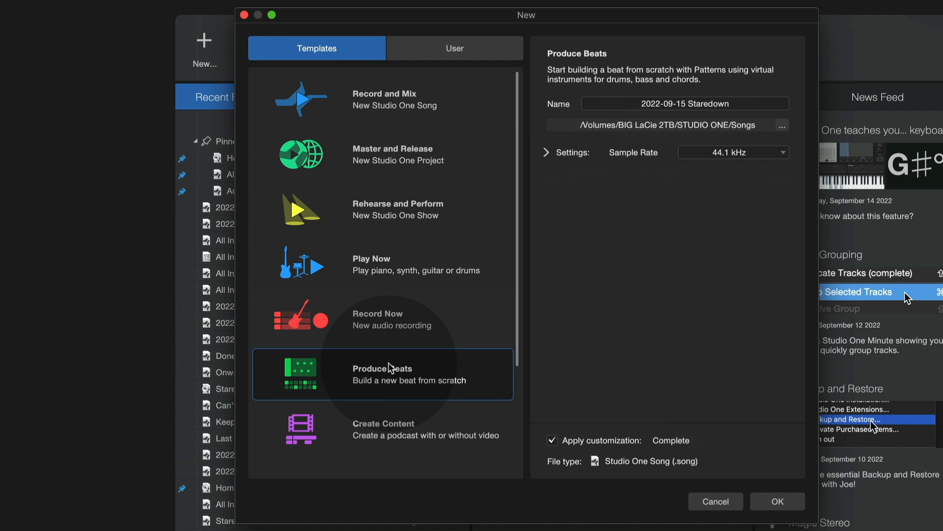
click(382, 415)
scroll(381, 398, down, 3)
click(383, 398)
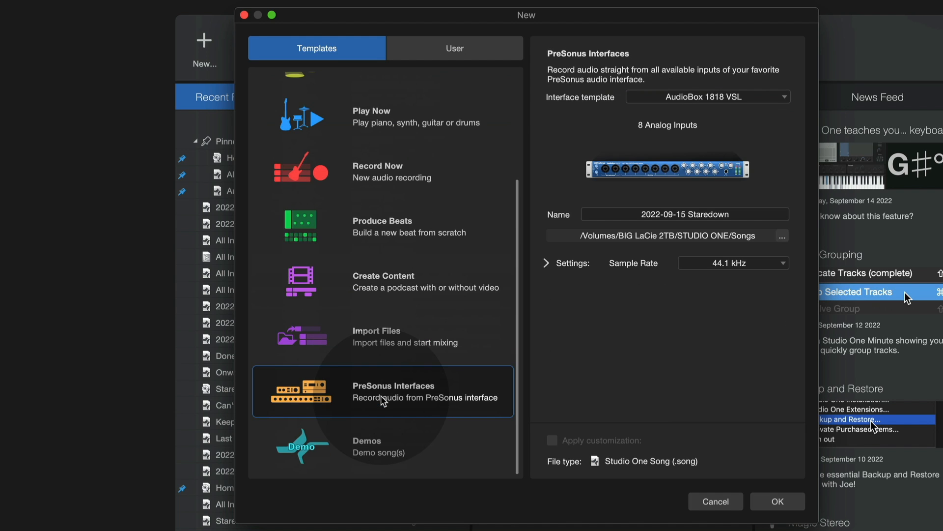
click(390, 334)
click(388, 228)
click(388, 118)
scroll(388, 117, up, 3)
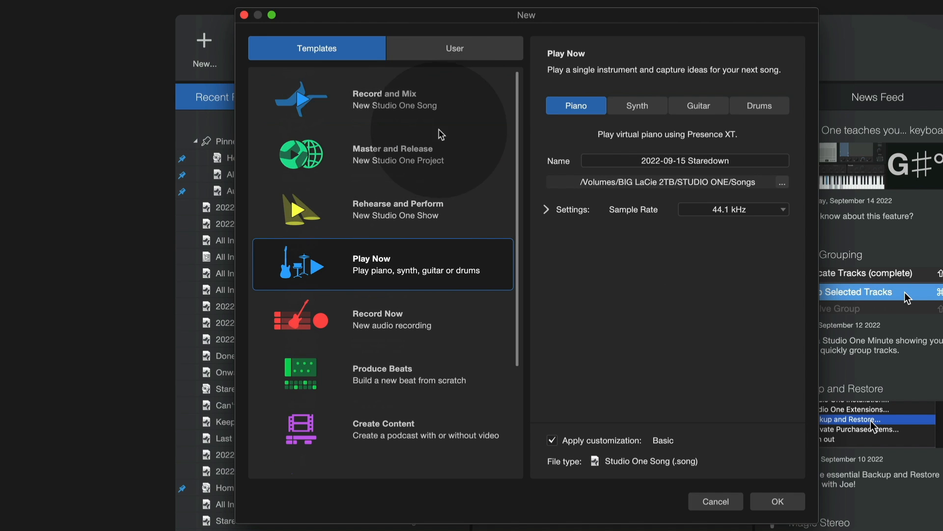
Step: Choose the Master and Release template and name the project COOL NEW PROJECT
click(396, 162)
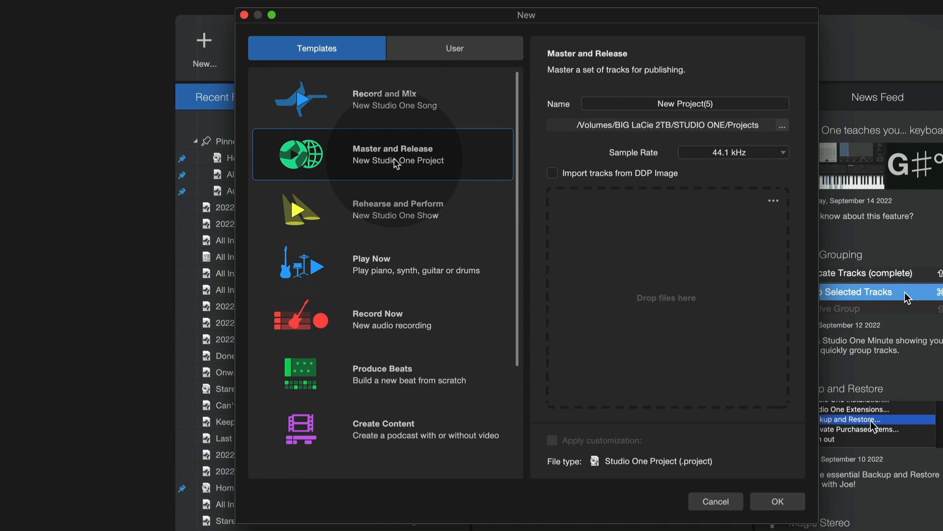
click(662, 105)
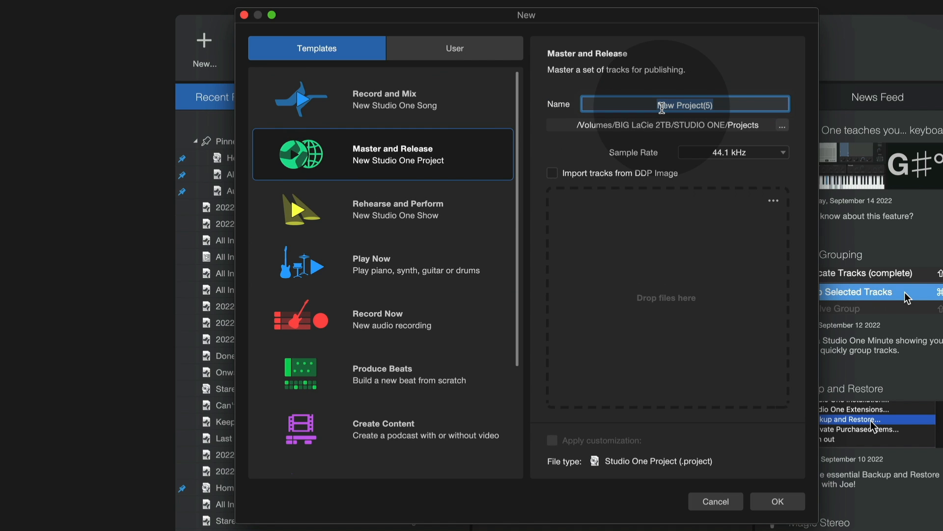
text(coo)
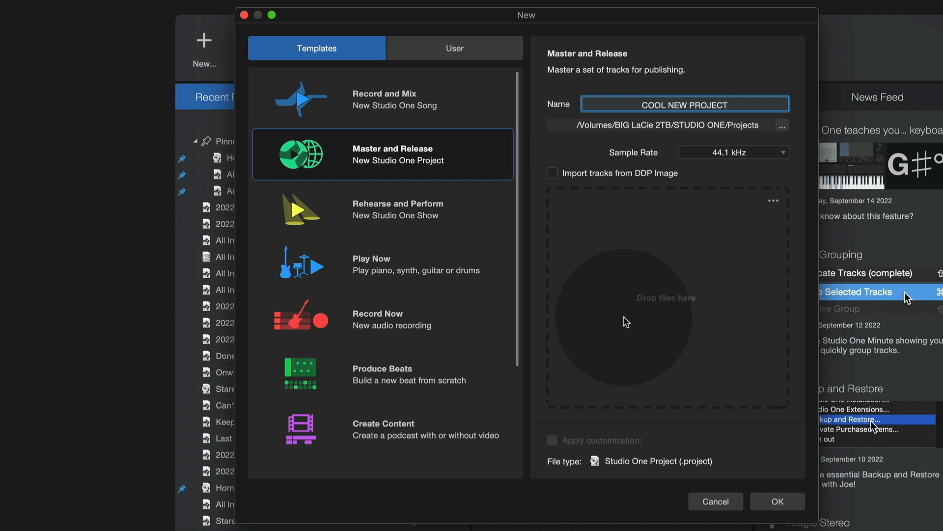
Step: Switch to Finder, add the four MP3s from the 2022-07-19 Bounces folder to the project's drop area, and create the project
key(super+Tab)
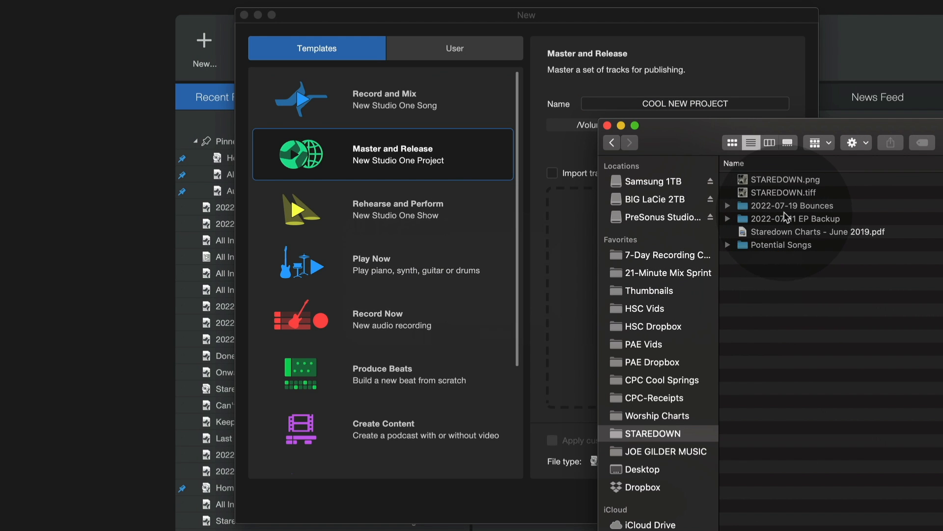
click(784, 209)
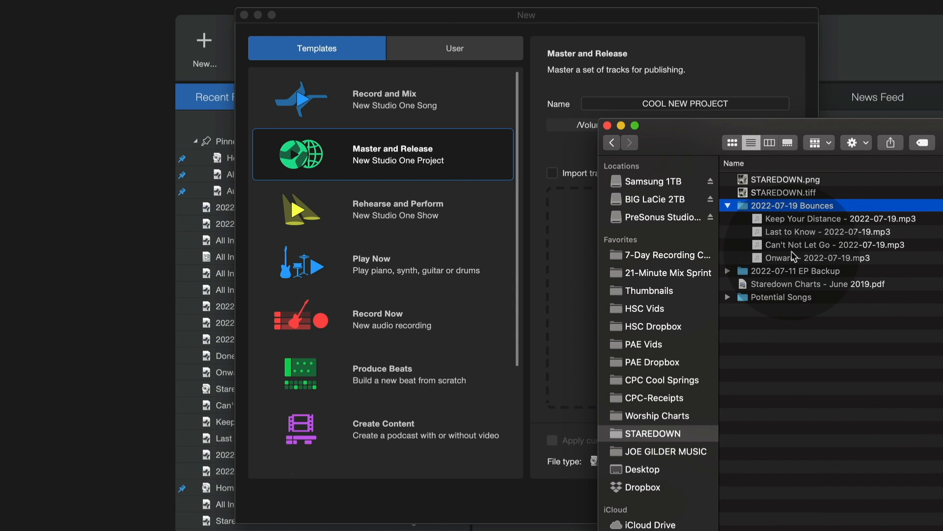
click(793, 259)
shift+click(806, 218)
drag(806, 219, 562, 257)
click(575, 330)
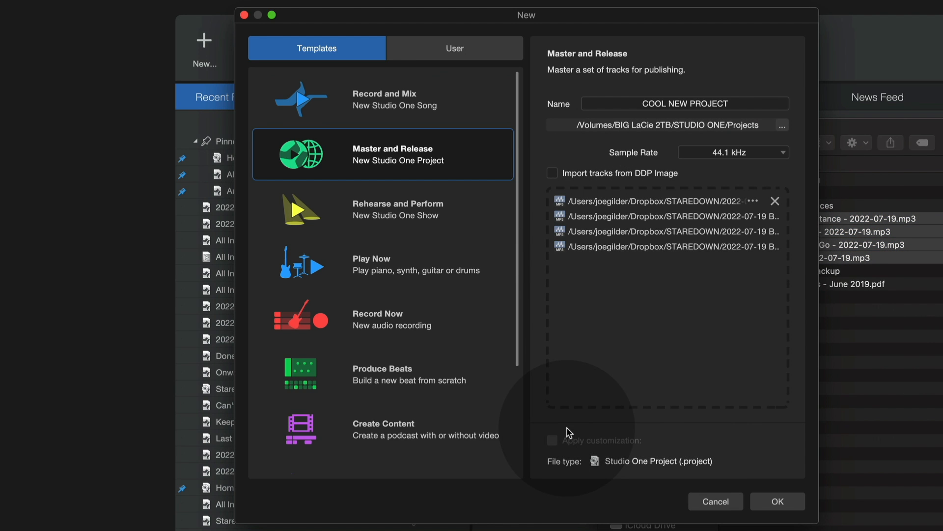
click(779, 500)
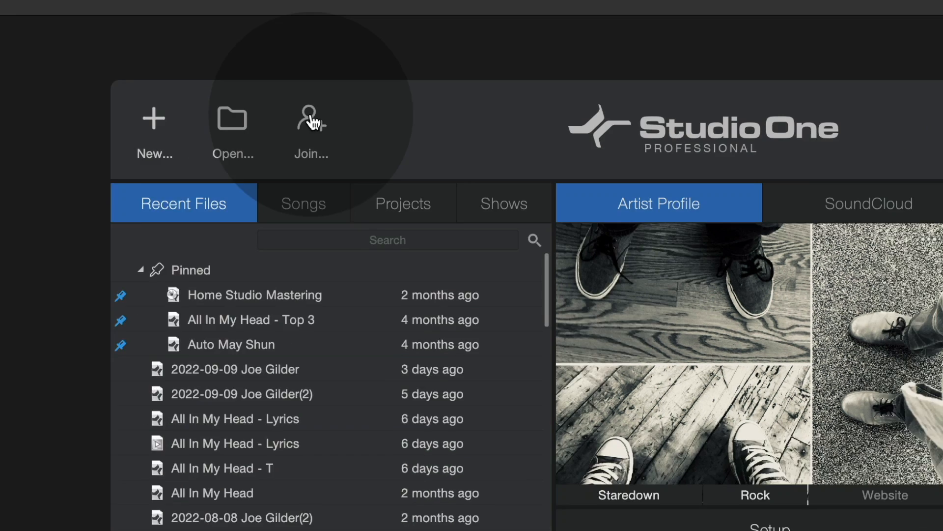
Step: Join the Europaendlos folder of the Padded Cell PreSonus Sphere workspace and show its synced files in Finder
click(262, 160)
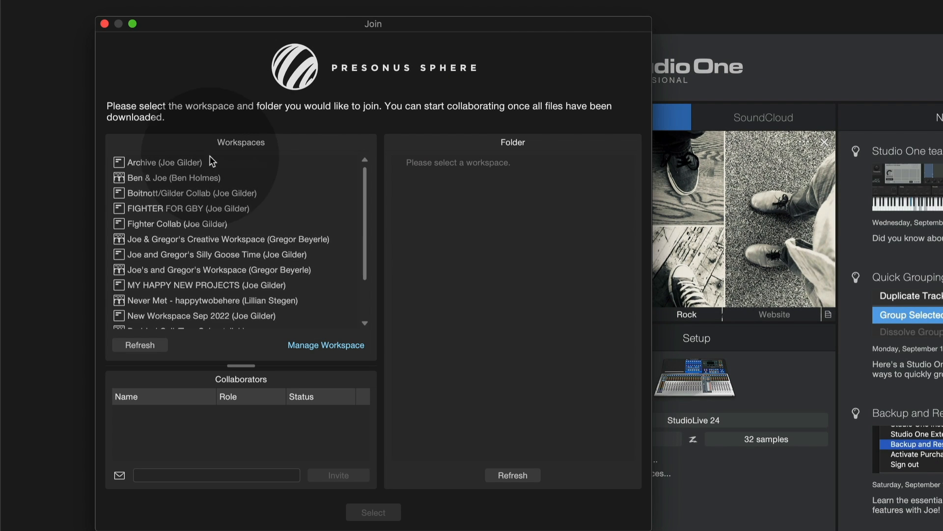
scroll(146, 191, down, 3)
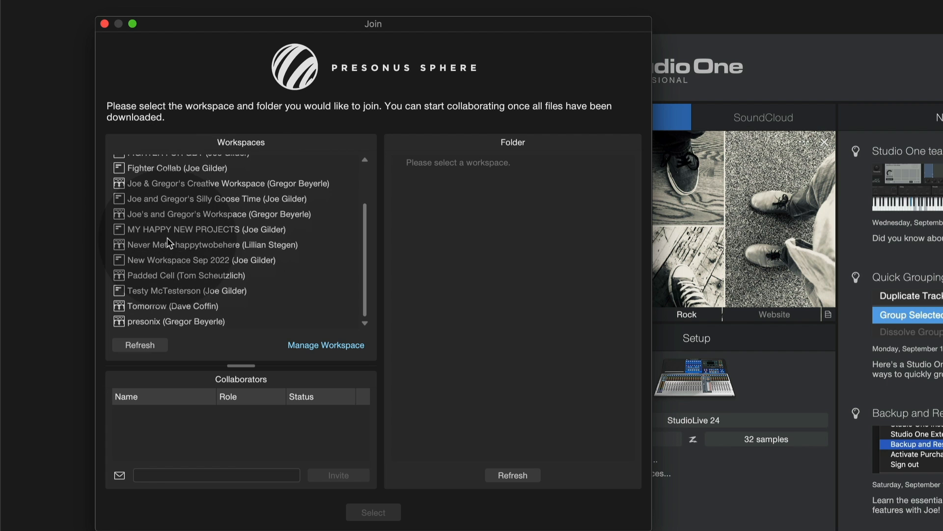
scroll(167, 237, up, 4)
scroll(172, 226, down, 4)
scroll(176, 211, up, 4)
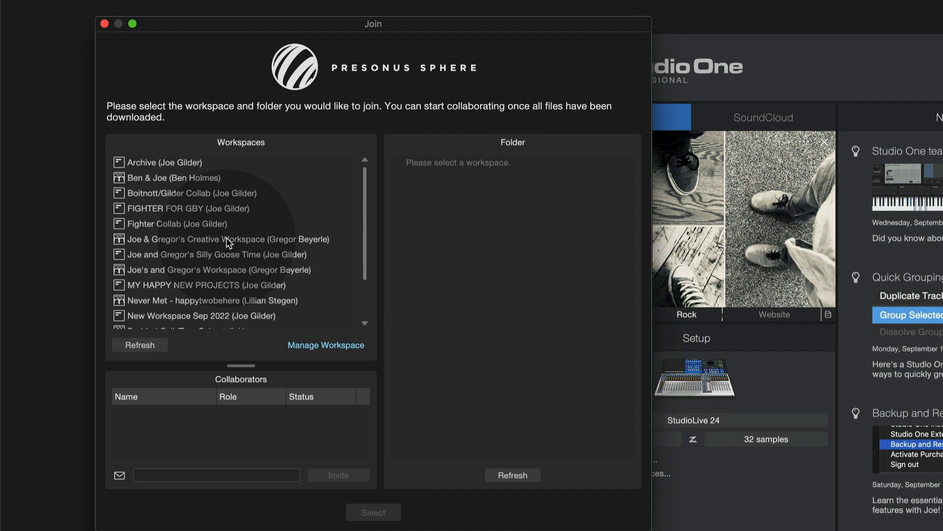
scroll(227, 237, down, 4)
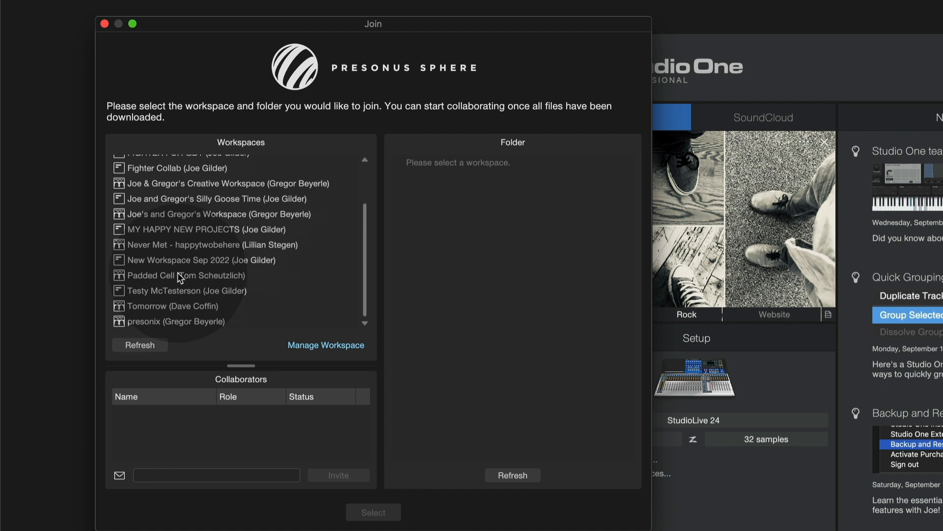
click(178, 272)
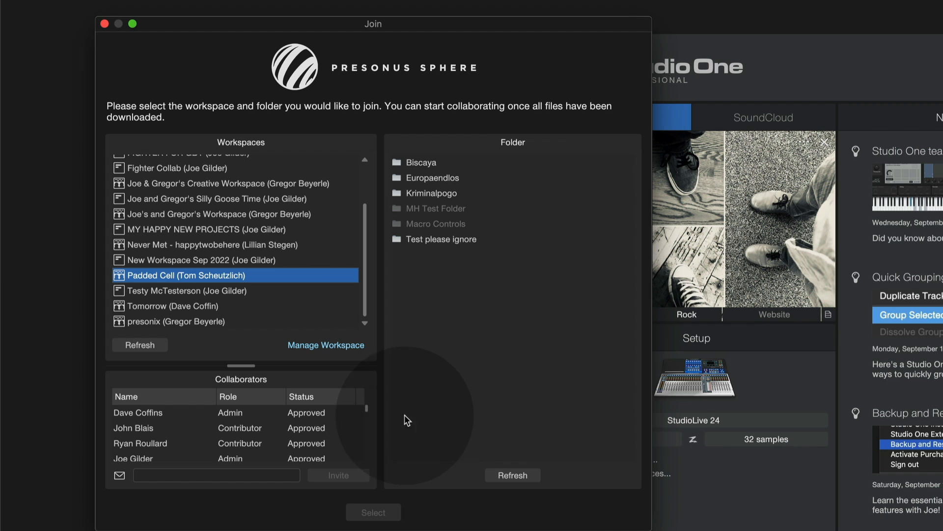
click(410, 179)
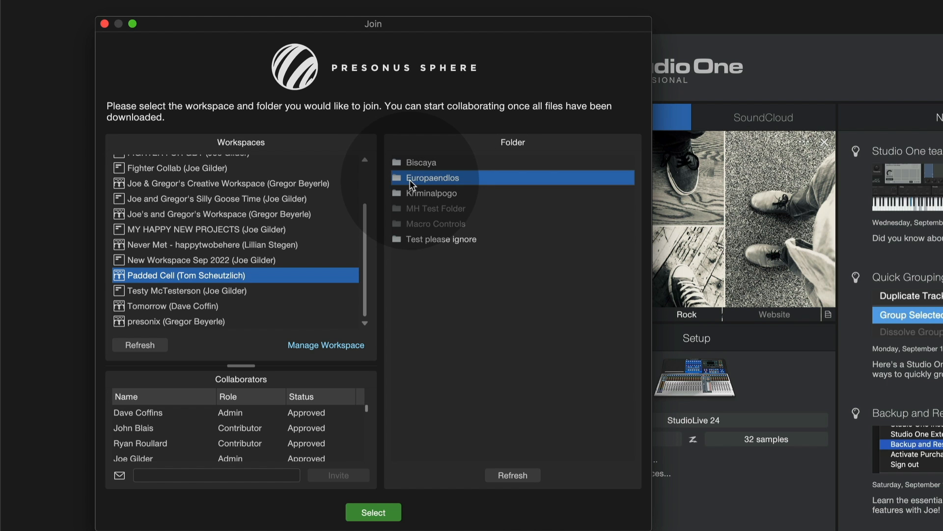
click(373, 512)
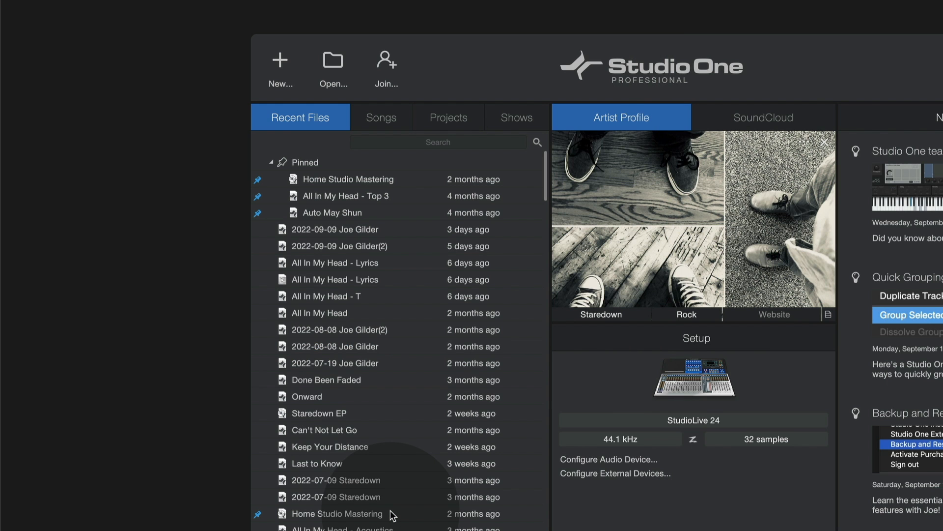
click(818, 314)
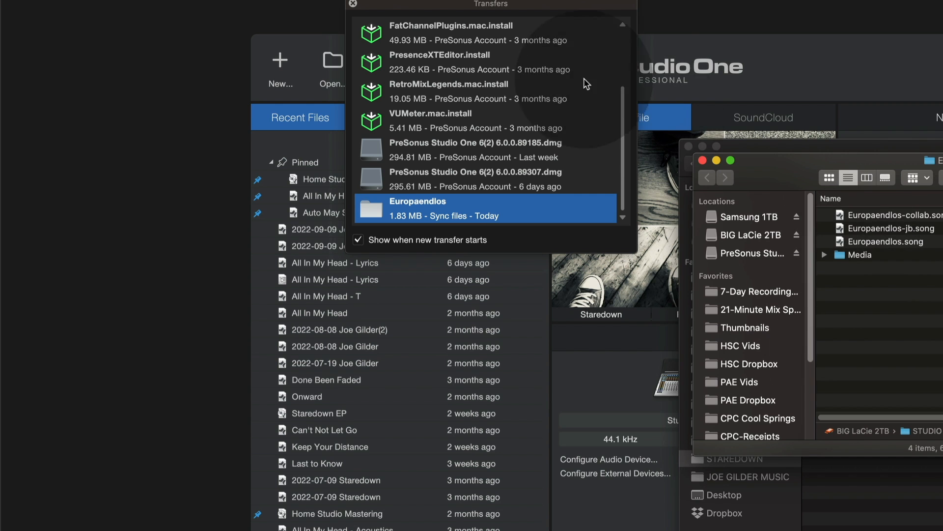
click(151, 66)
click(273, 57)
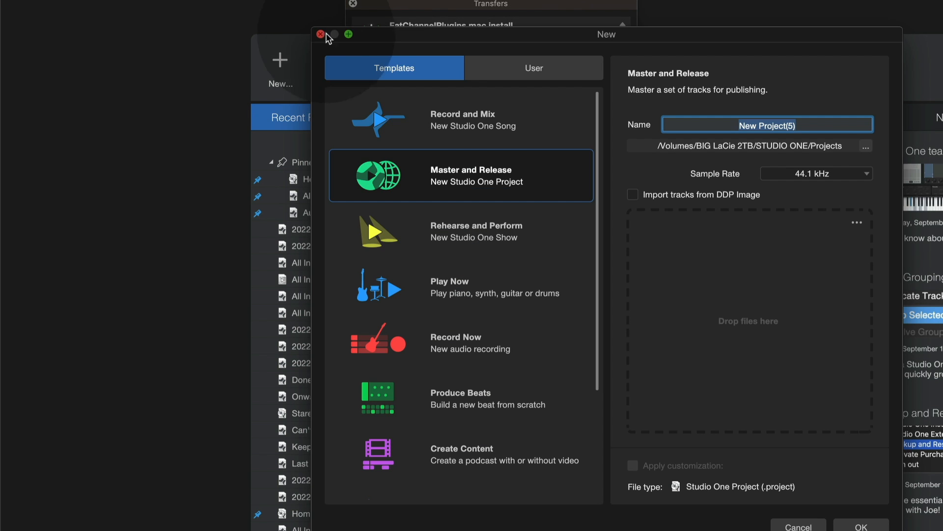
click(321, 35)
Step: List the songs on the start page and expand the Shared folder
click(390, 119)
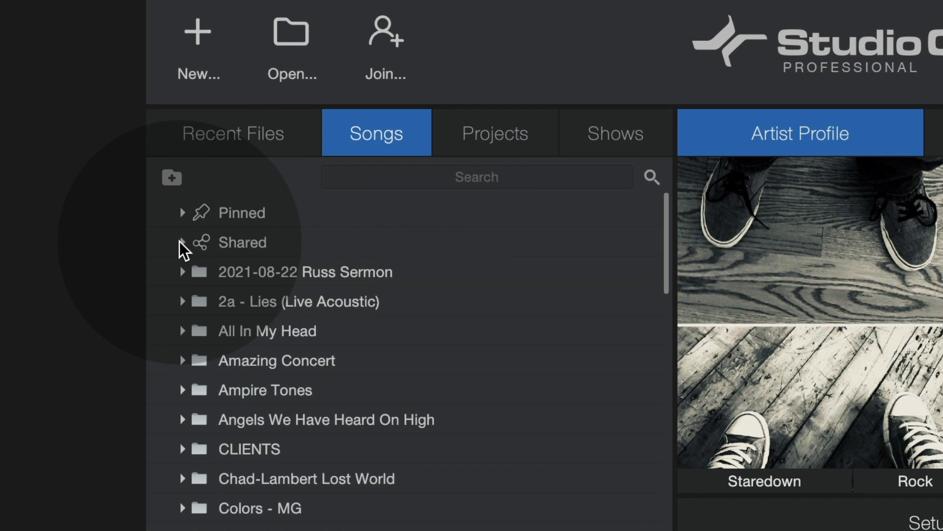
click(180, 242)
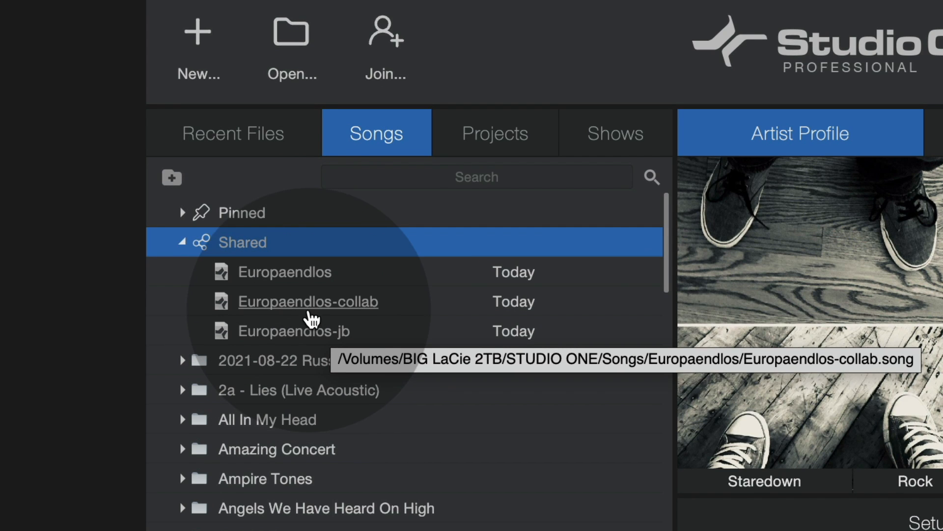
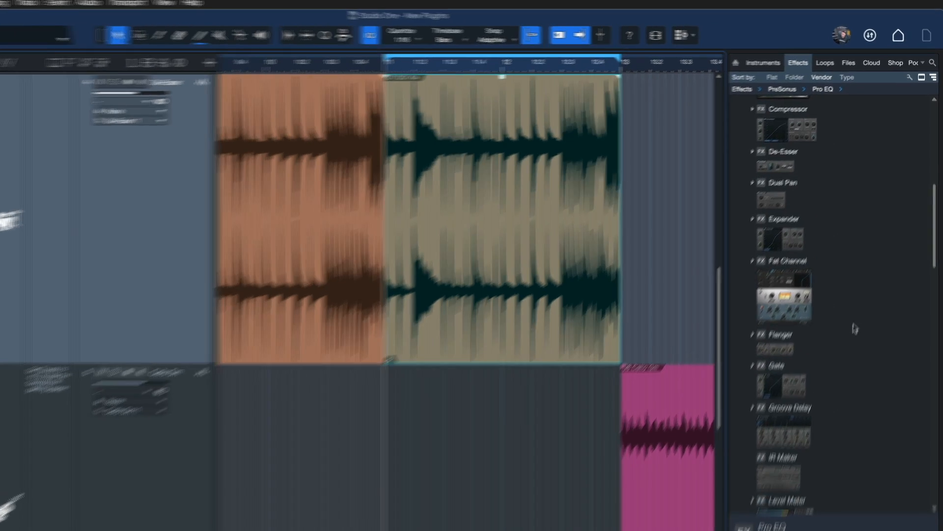
scroll(855, 328, up, 5)
Step: Find the PreSonus De-Esser in the effects list and add it to the drum track for de-essing
click(821, 285)
click(821, 284)
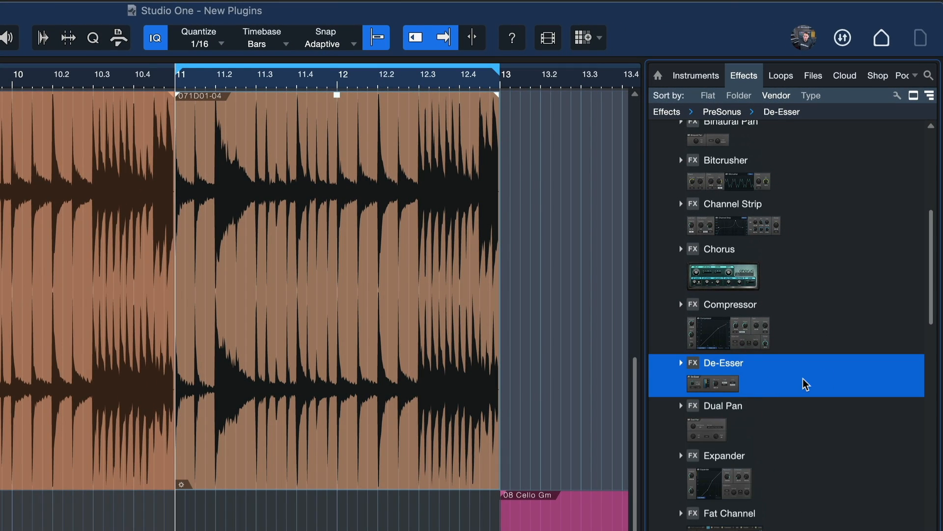
drag(806, 383, 337, 289)
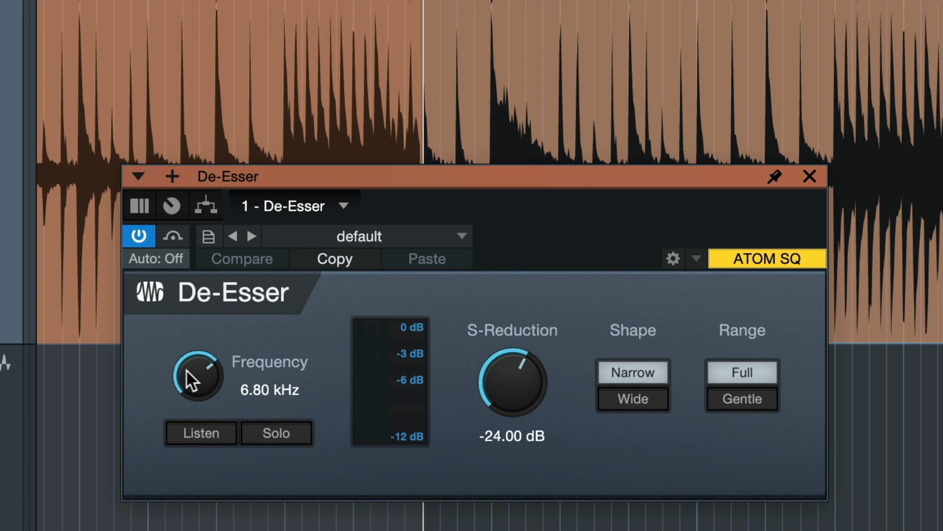
Step: Audition the De-Esser's band with Listen and then Solo while raising its frequency to 8.43 kHz
drag(185, 371, 187, 380)
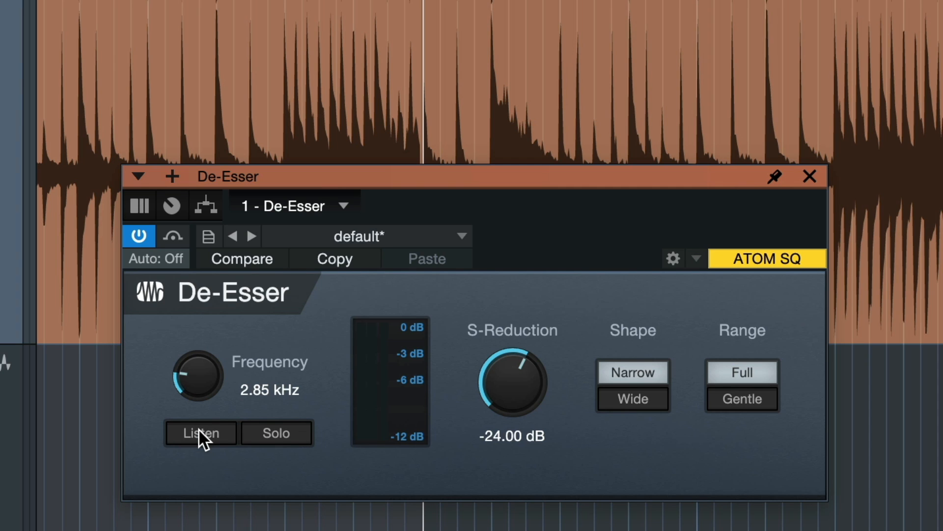
click(200, 430)
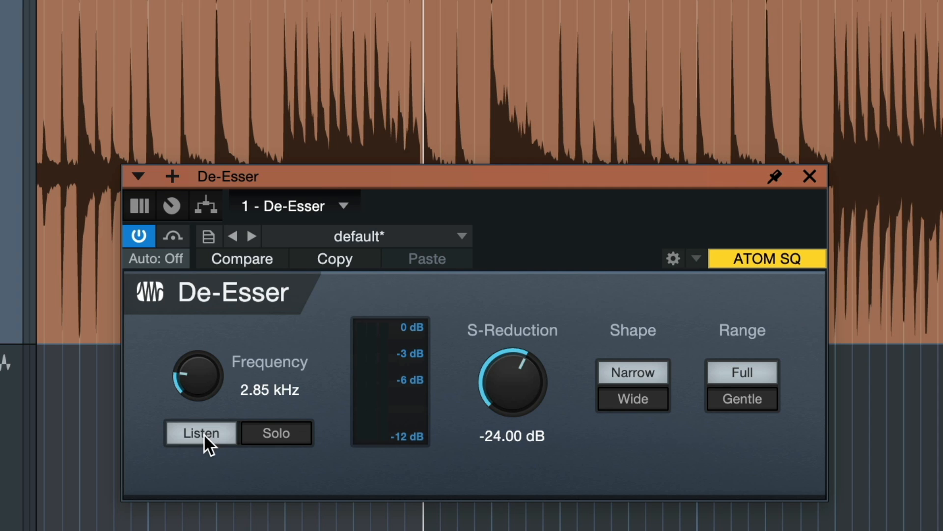
drag(210, 375, 210, 278)
drag(246, 385, 225, 364)
click(295, 432)
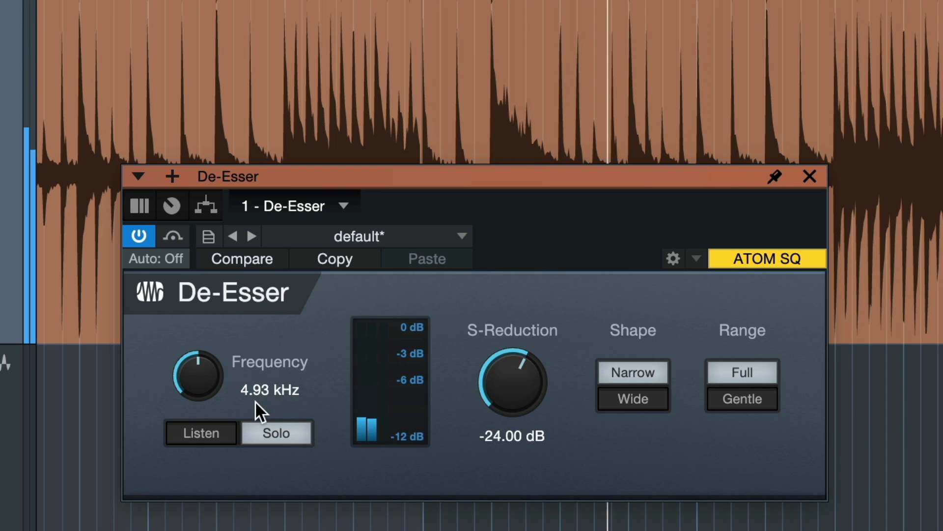
drag(194, 387, 199, 333)
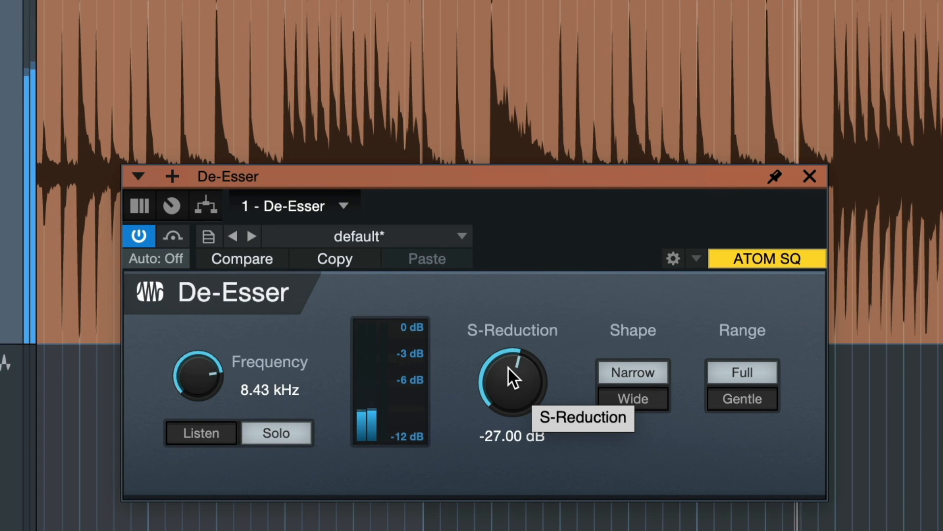
Step: Set the De-Esser's S-Reduction to -38.70 dB and its shape to Wide, comparing it with Narrow
drag(508, 367, 500, 375)
click(621, 375)
click(614, 370)
click(652, 391)
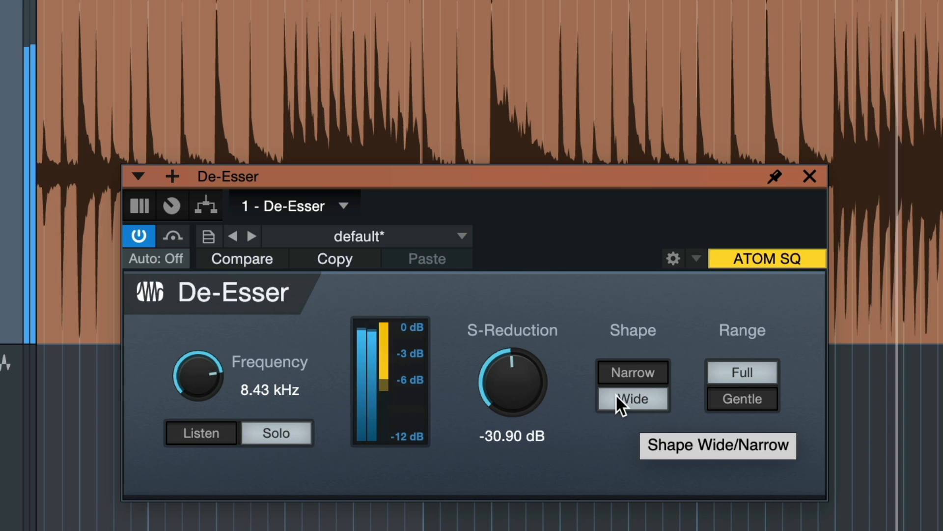
click(613, 380)
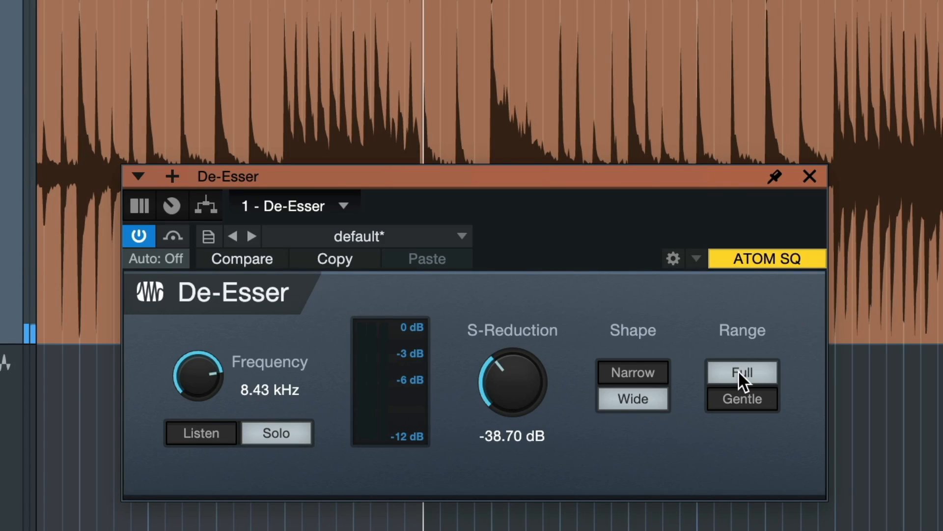
Step: Compare the De-Esser's Gentle and Full ranges, leaving it on Full
click(759, 399)
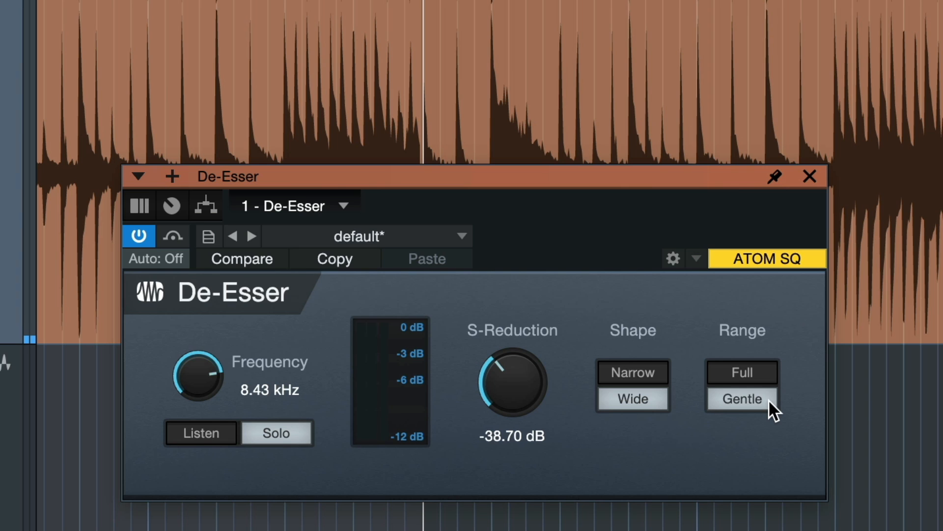
click(752, 379)
click(750, 395)
click(753, 372)
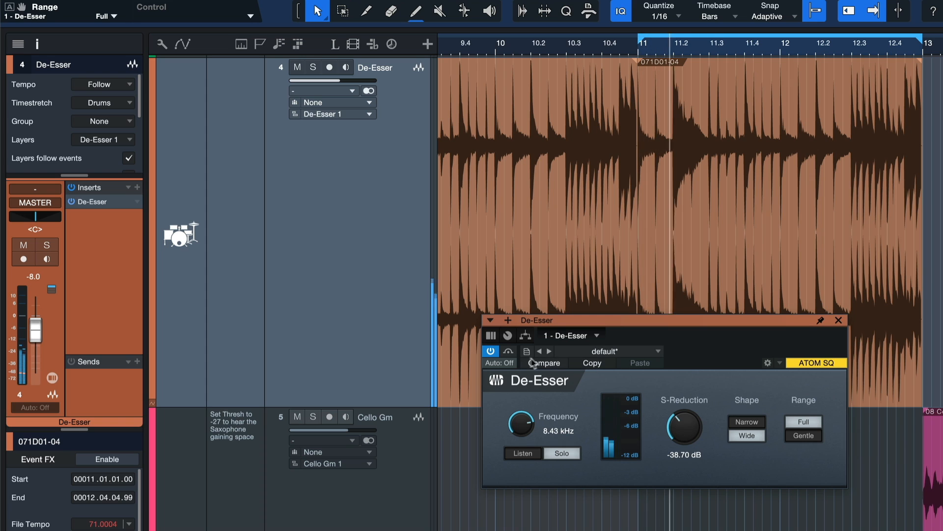
Step: Turn off the De-Esser's Solo, choose the Gentle range and set S-Reduction to -31.80 dB
click(565, 453)
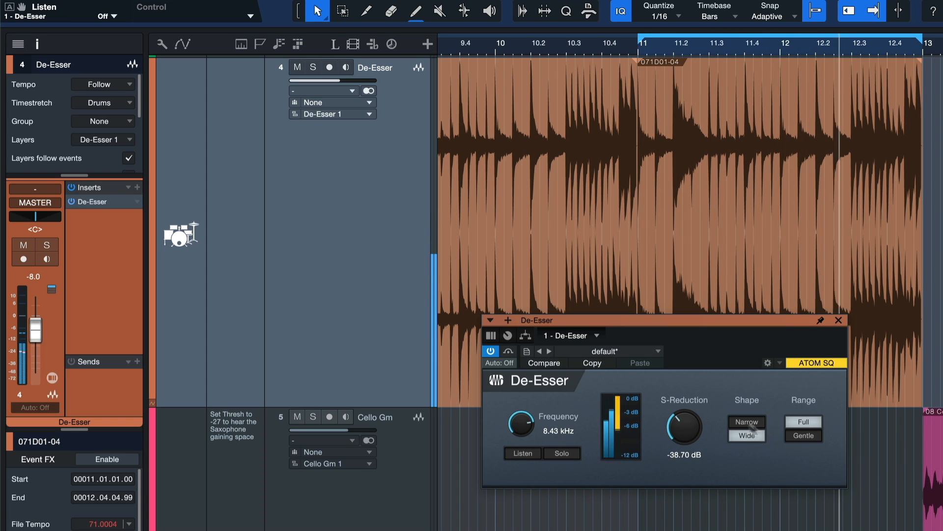
click(804, 436)
drag(681, 434, 679, 430)
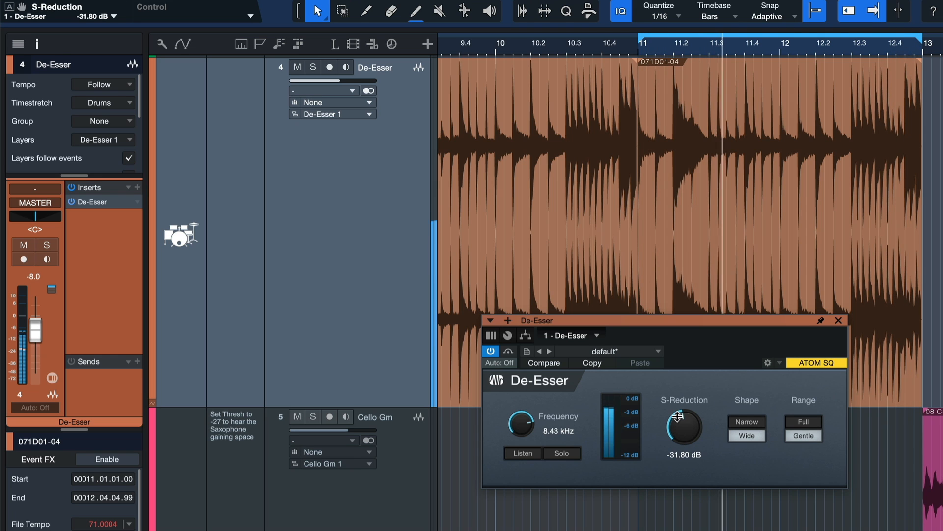
Step: Bypass and reactivate the De-Esser during playback to compare the processed and dry drums
click(491, 352)
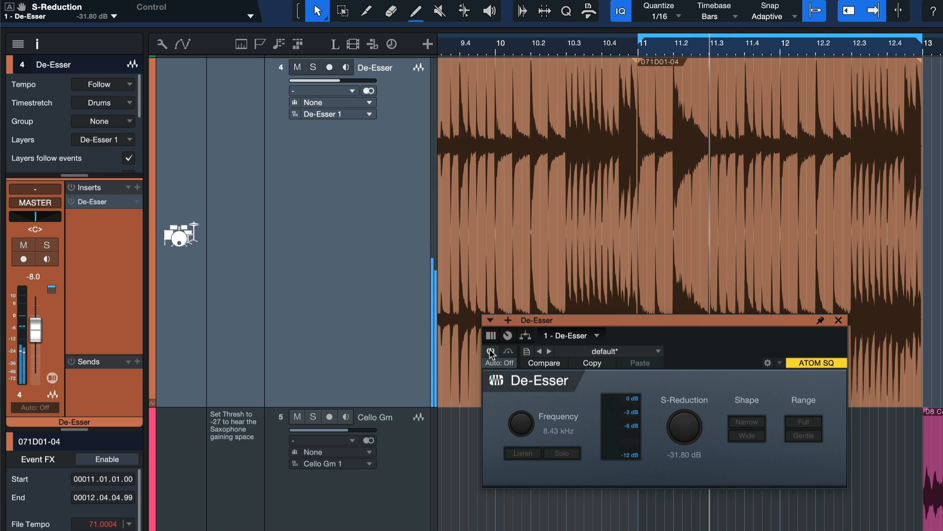
click(491, 352)
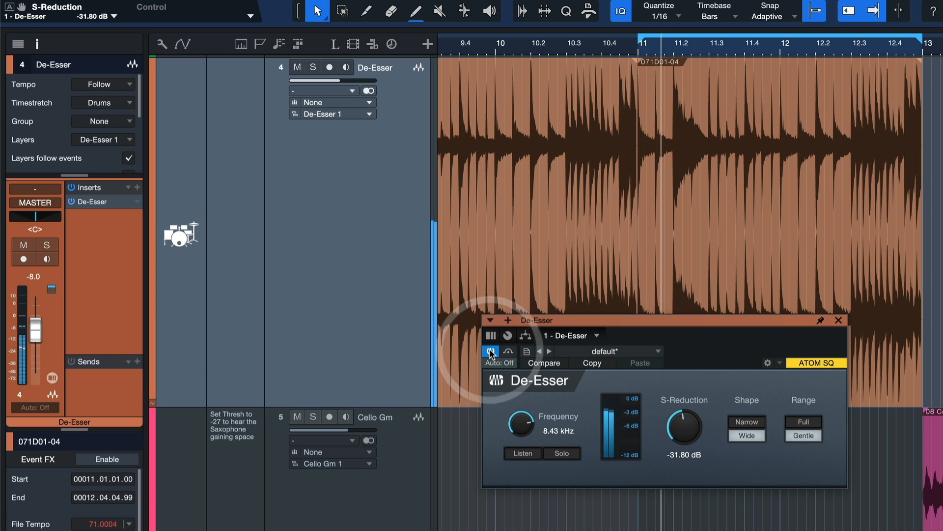
click(491, 352)
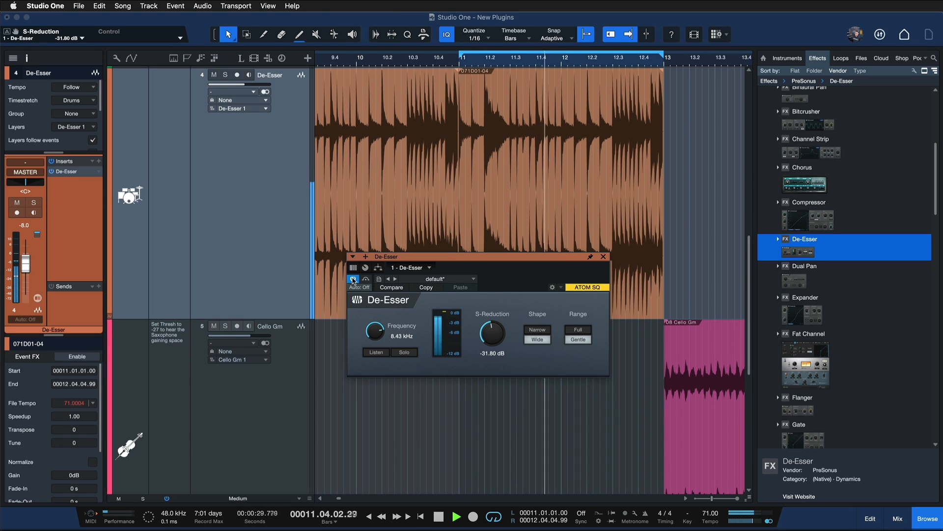
Step: Set the De-Esser's frequency to 9.82 kHz and S-Reduction to -30.30 dB, comparing against bypass
drag(380, 338, 378, 330)
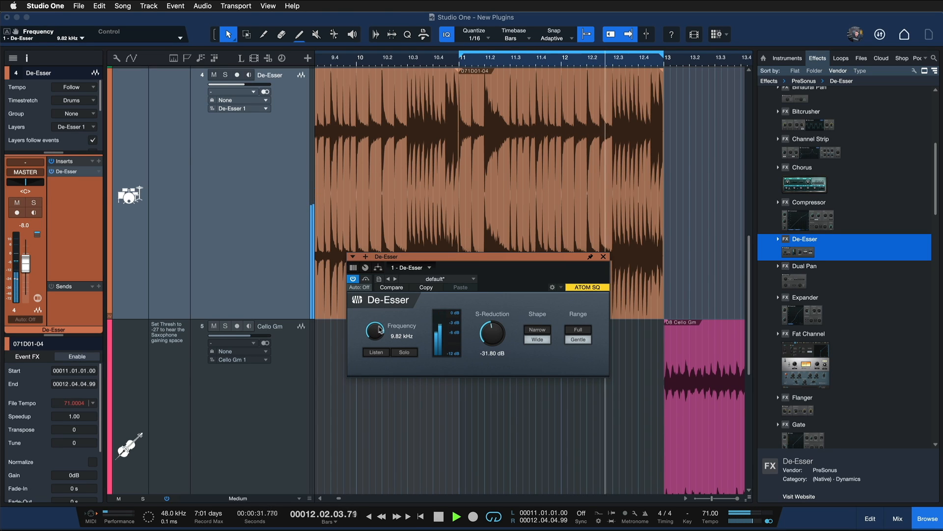
drag(484, 336, 484, 334)
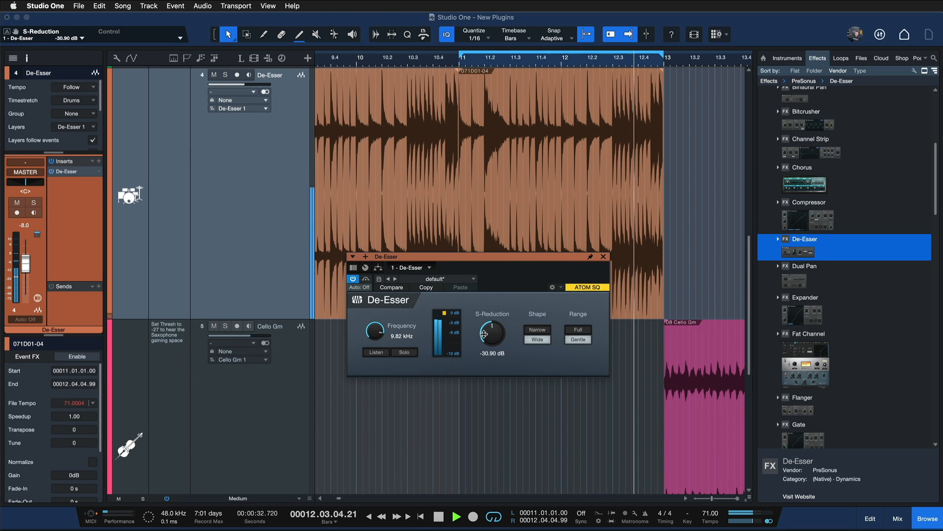
click(354, 279)
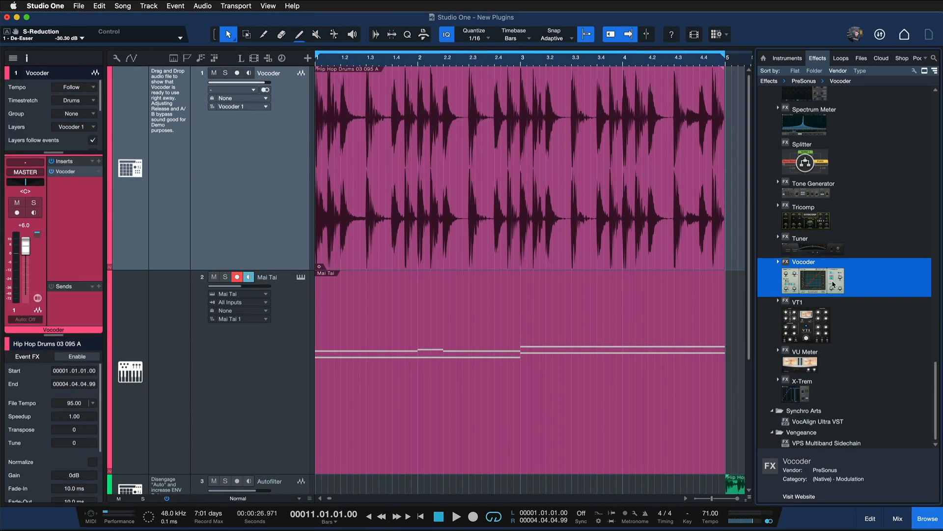
Step: Add the Vocoder effect to the Hip Hop Drums track and activate it during playback
drag(833, 284, 583, 211)
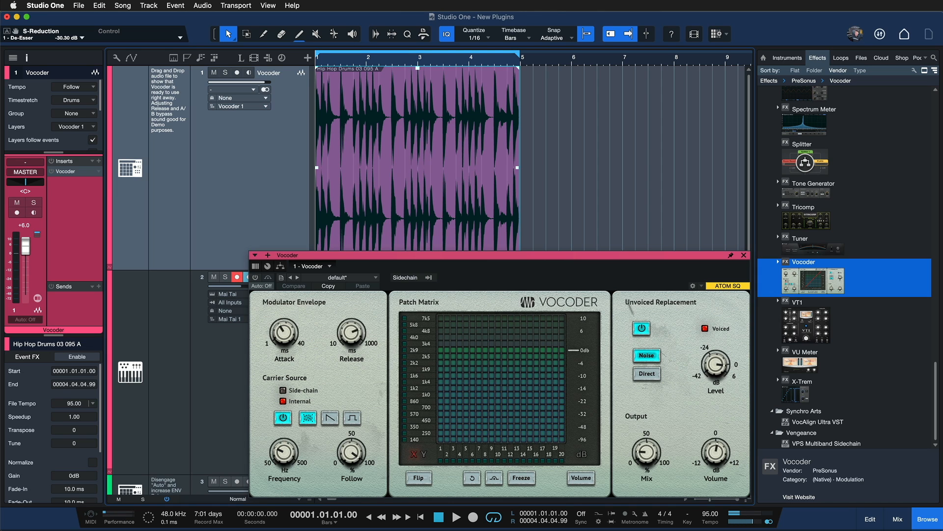
key(e)
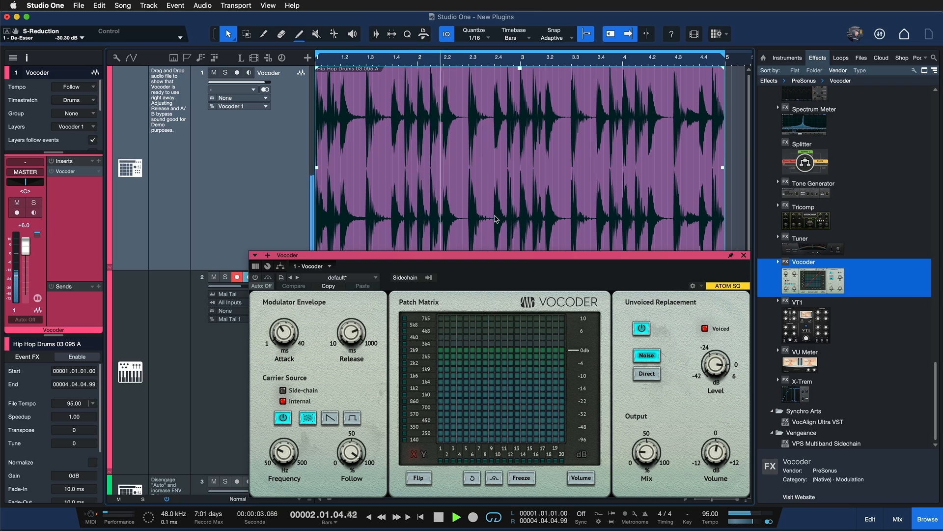
key(shift+w)
key(shift+w)
key(shift+w)
key(shift+e)
key(shift+e)
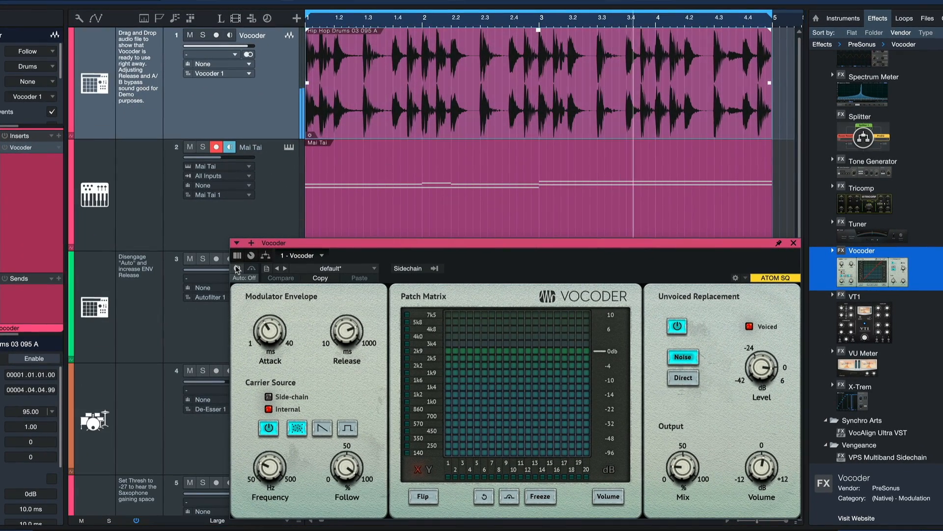
click(238, 268)
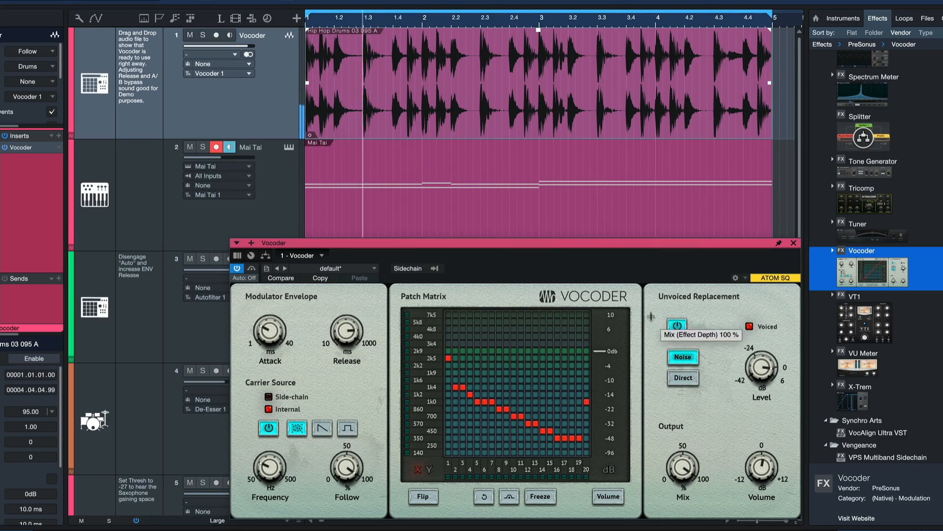
Step: Redraw part of the Vocoder's patch matrix and toggle the Mai Tai output as its sidechain source
drag(651, 316, 605, 315)
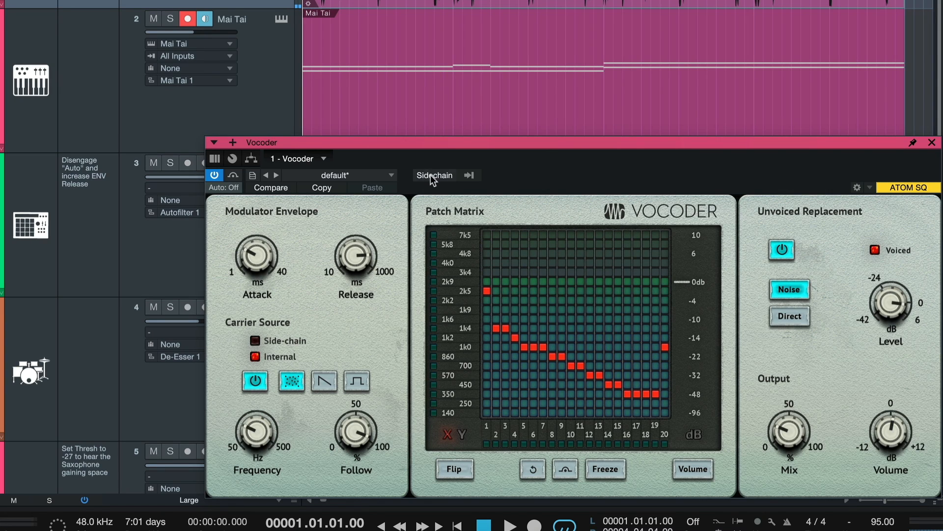
click(433, 177)
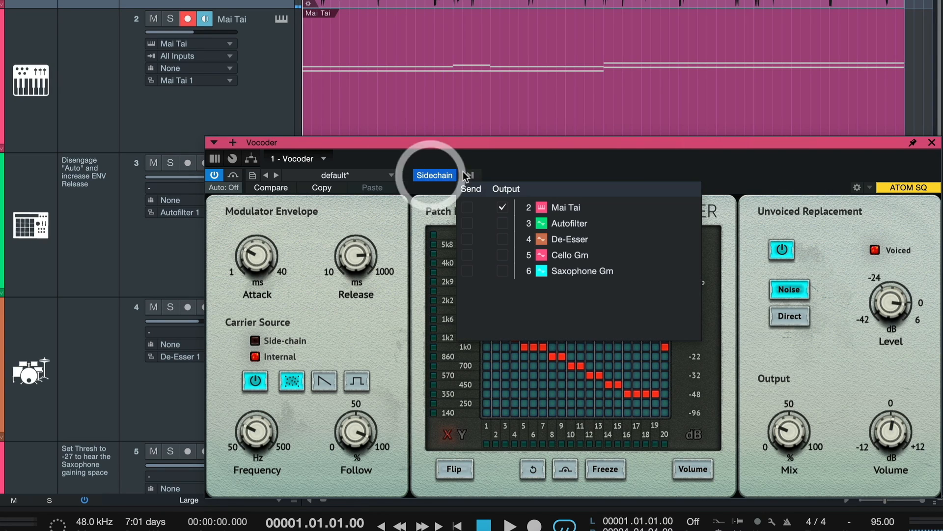
click(506, 207)
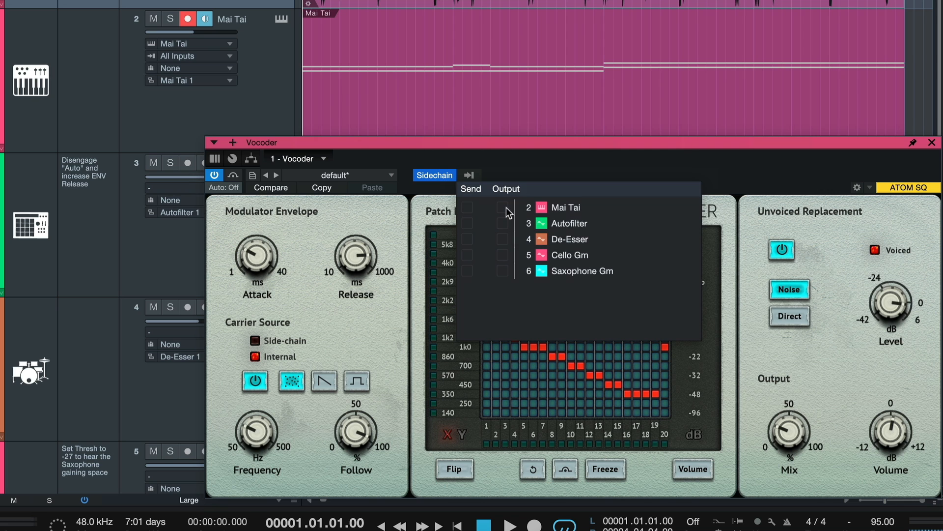
click(506, 207)
Step: Play the soloed Mai Tai track and route its output to the Vocoder's sidechain
click(280, 87)
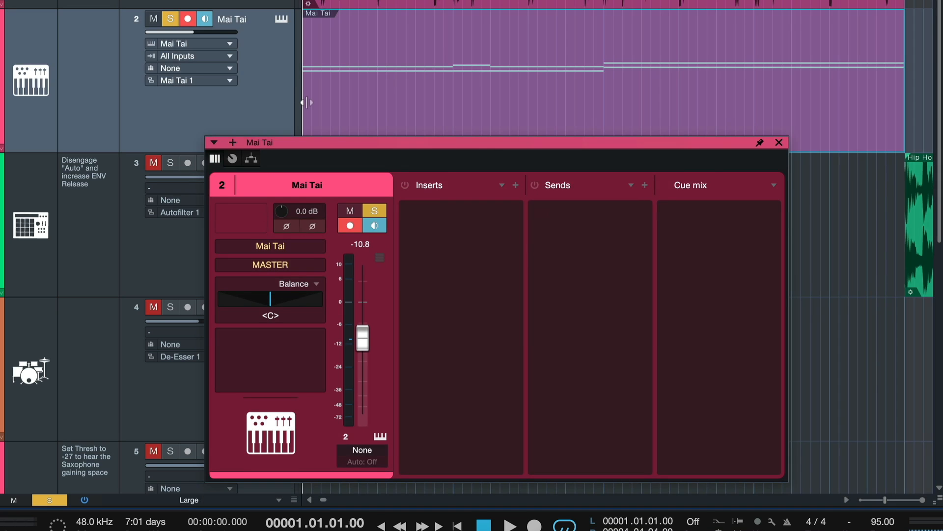
key(space)
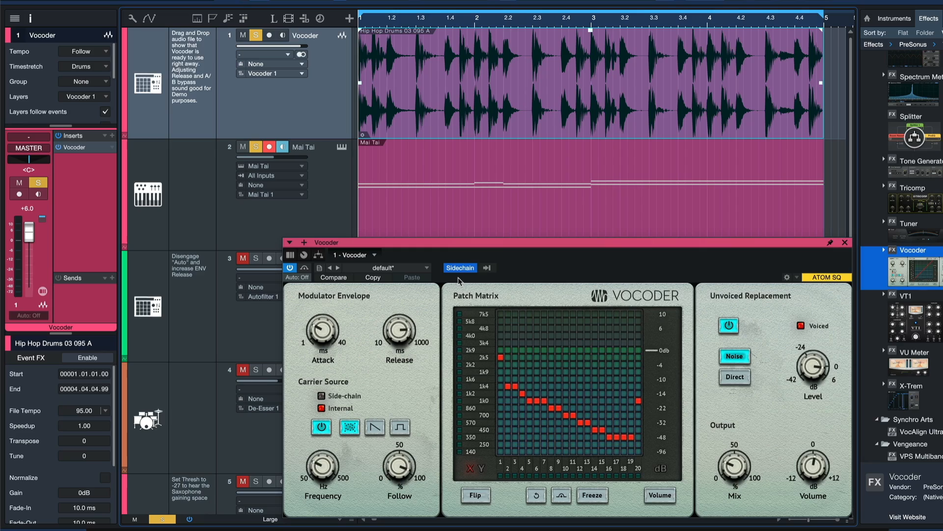
click(487, 268)
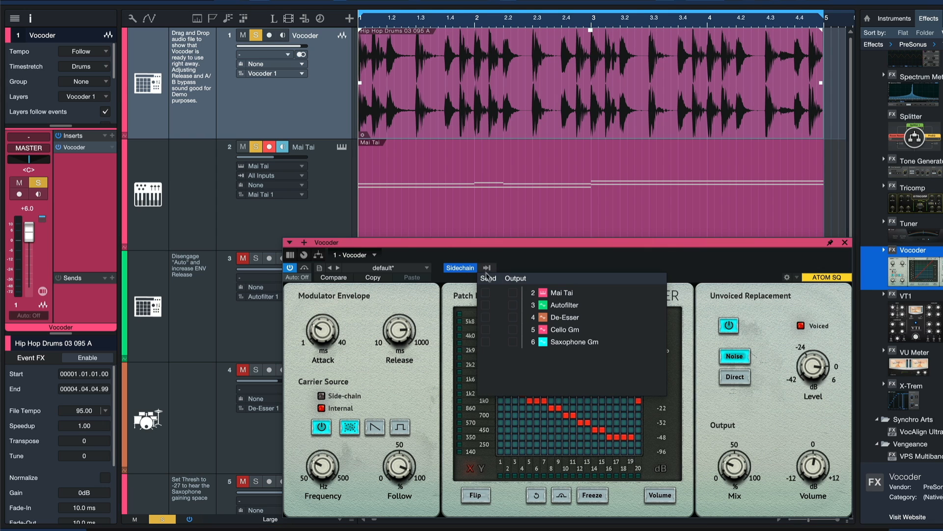
click(564, 293)
double_click(462, 191)
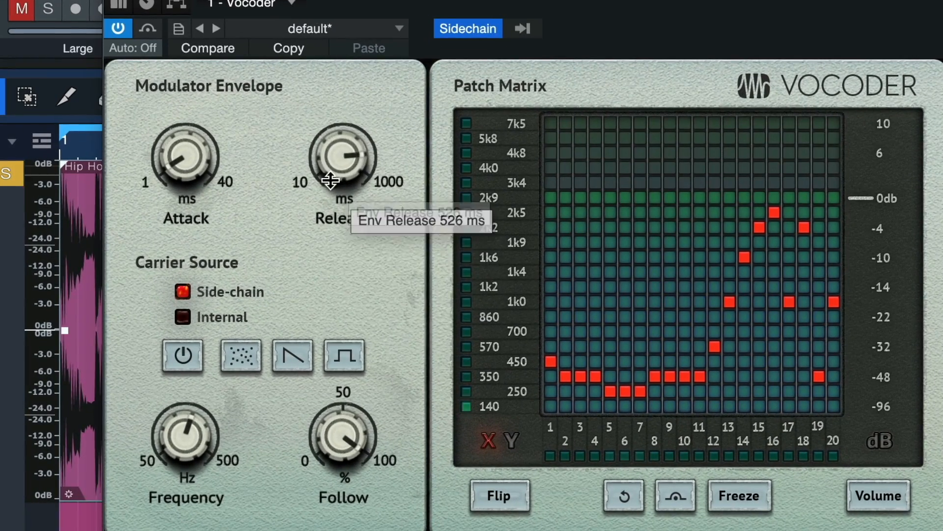
Step: Adjust the Vocoder's release, carrier frequency and output mix with the side-chain as carrier
drag(397, 341, 397, 391)
drag(338, 284, 340, 157)
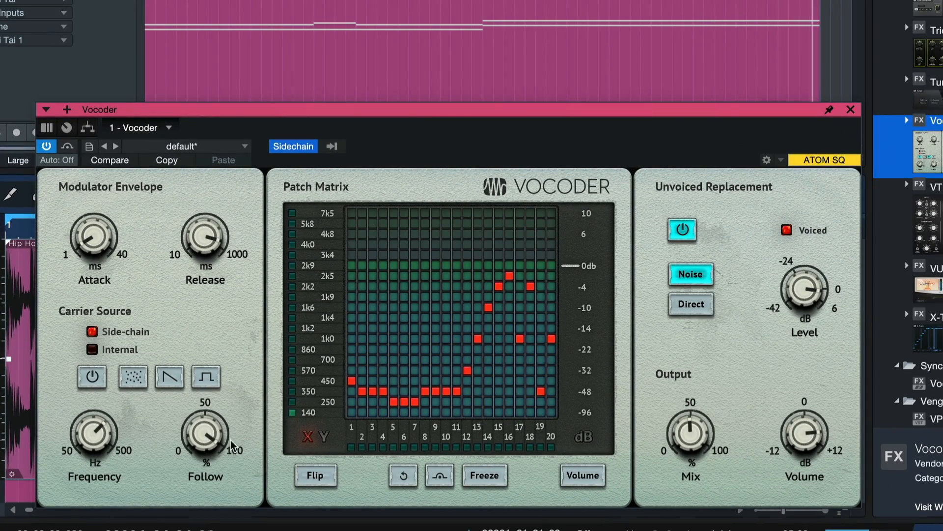
mouse_move(691, 433)
mouse_down()
mouse_move(705, 311)
mouse_move(683, 450)
mouse_move(683, 429)
mouse_move(697, 434)
mouse_up()
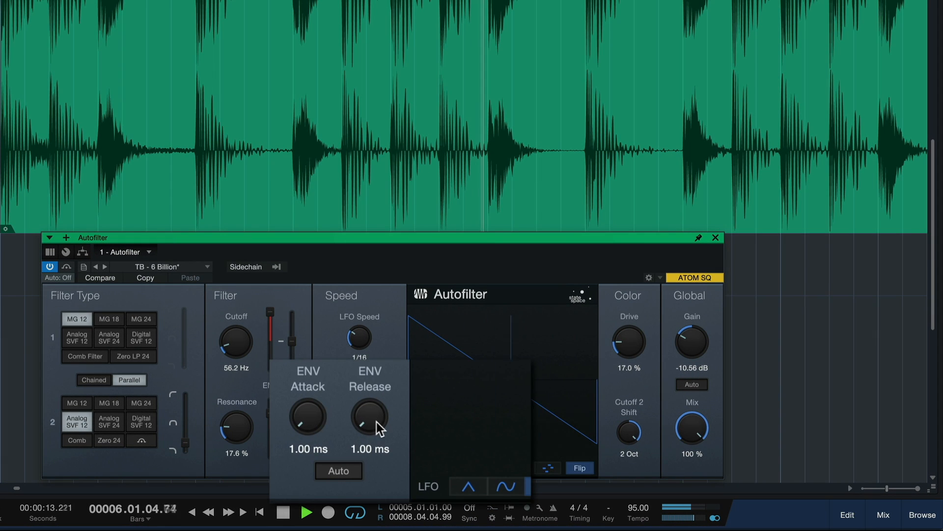
Step: Raise the Autofilter's ENV Release and adjust its cutoff and cutoff modulation slider during playback
drag(370, 422, 371, 337)
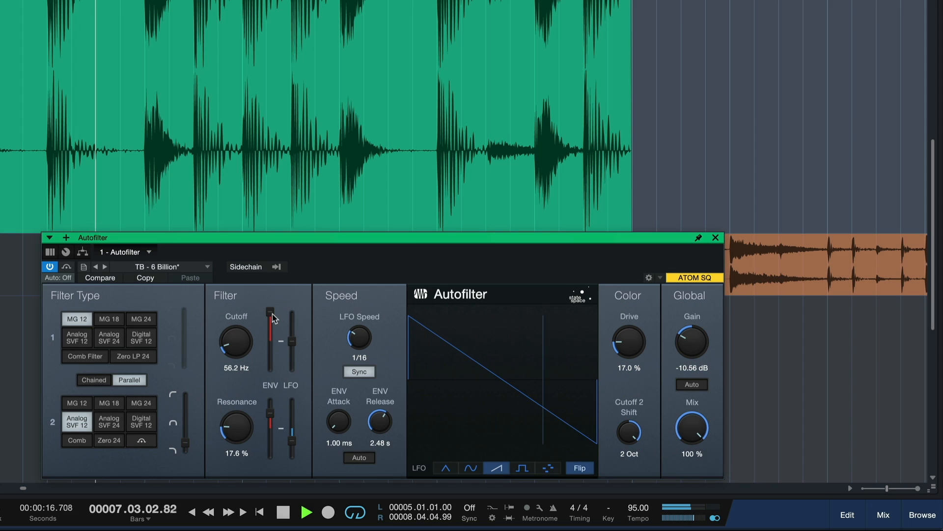
mouse_move(274, 318)
mouse_down()
mouse_move(270, 343)
mouse_move(268, 308)
mouse_up()
drag(240, 341, 240, 337)
drag(377, 426, 364, 384)
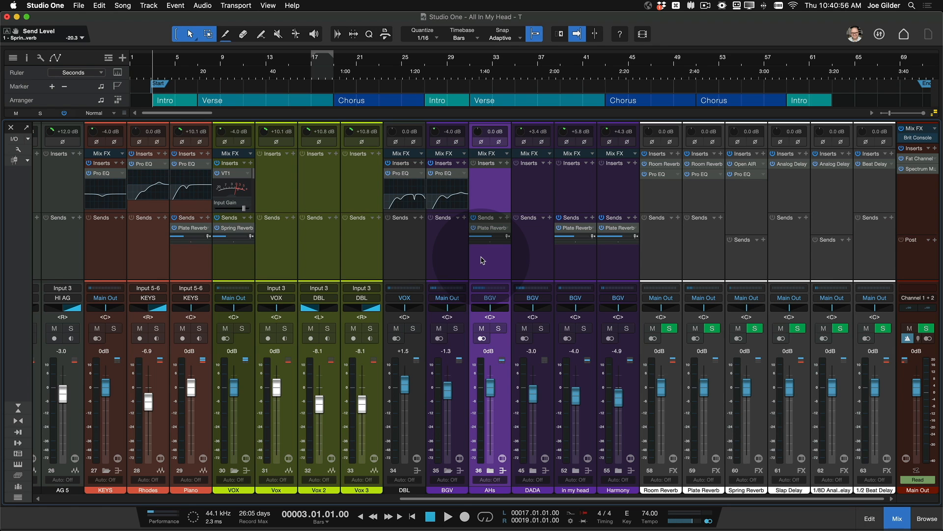
Step: Select the AHs, in my head and Harmony channels and raise their Plate Reverb send levels together
click(620, 261)
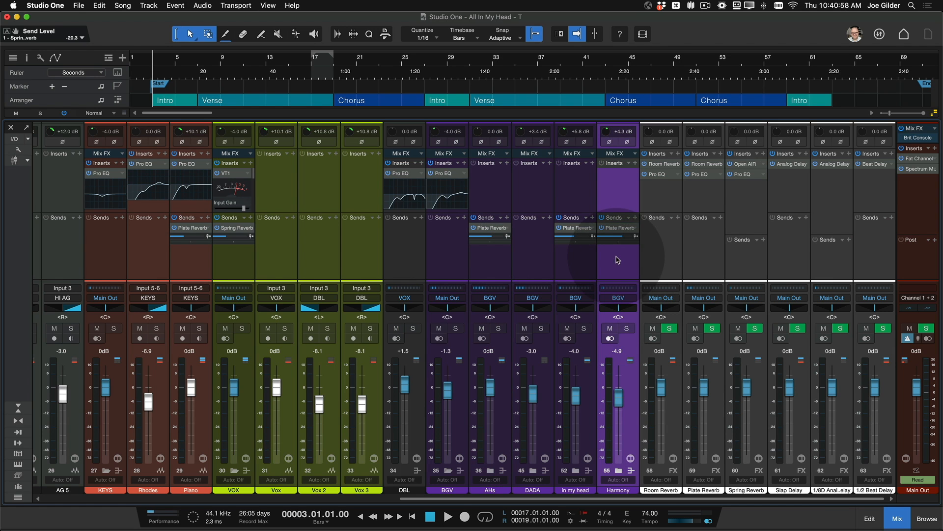
super+click(587, 262)
super+click(481, 258)
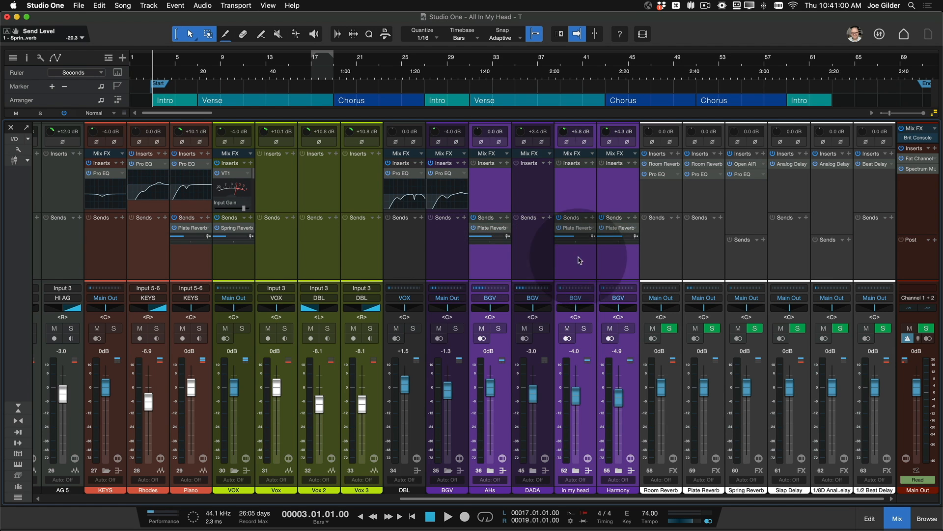
super+click(193, 238)
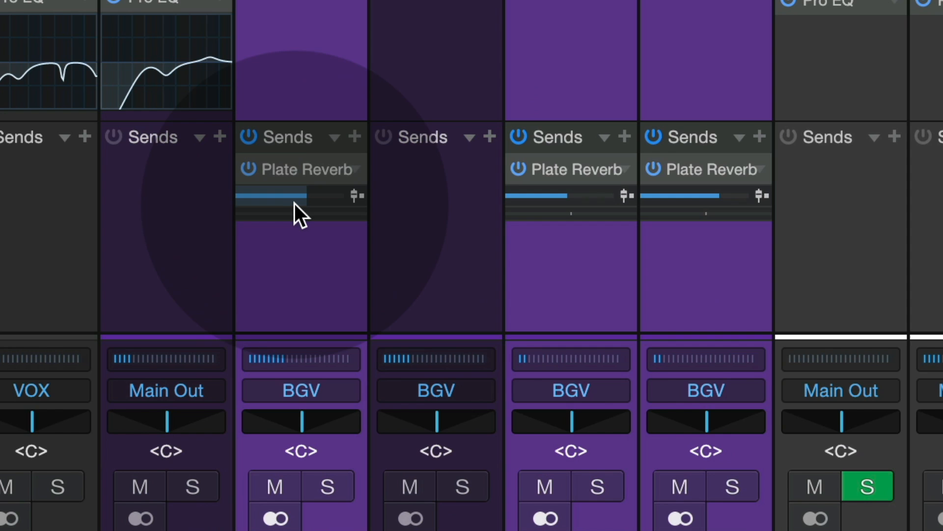
mouse_move(297, 202)
mouse_down()
mouse_move(285, 202)
mouse_move(294, 198)
mouse_up()
click(305, 285)
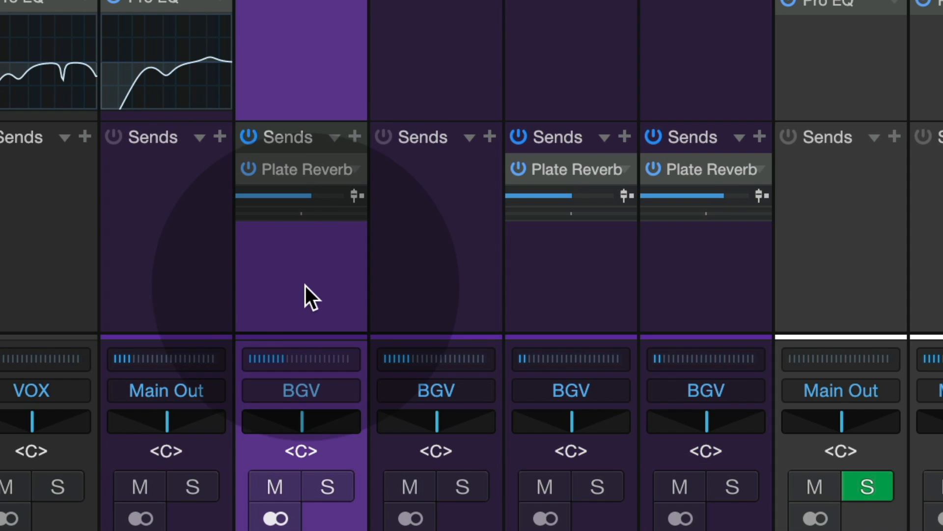
Step: Open the enlarged Plate Reverb send control on the AHs channel, set its level to about -2.3 dB and close it
mouse_move(300, 190)
double_click(301, 190)
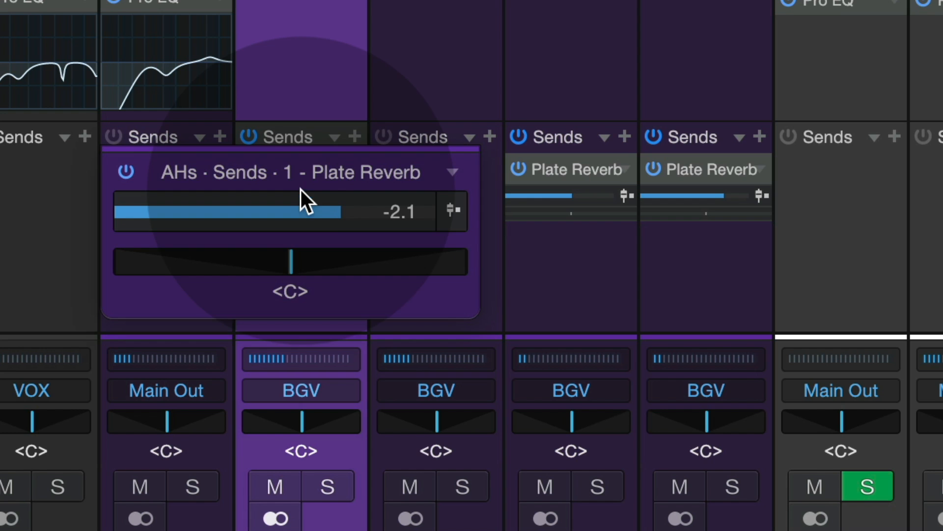
drag(335, 206, 304, 195)
click(524, 246)
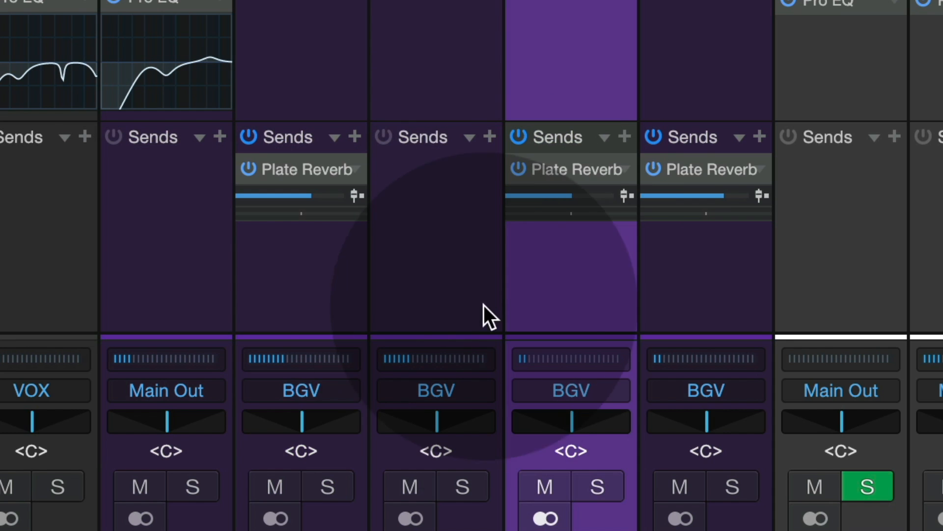
Step: Inspect the enlarged balance control of the second BGV-routed channel and close it
double_click(429, 426)
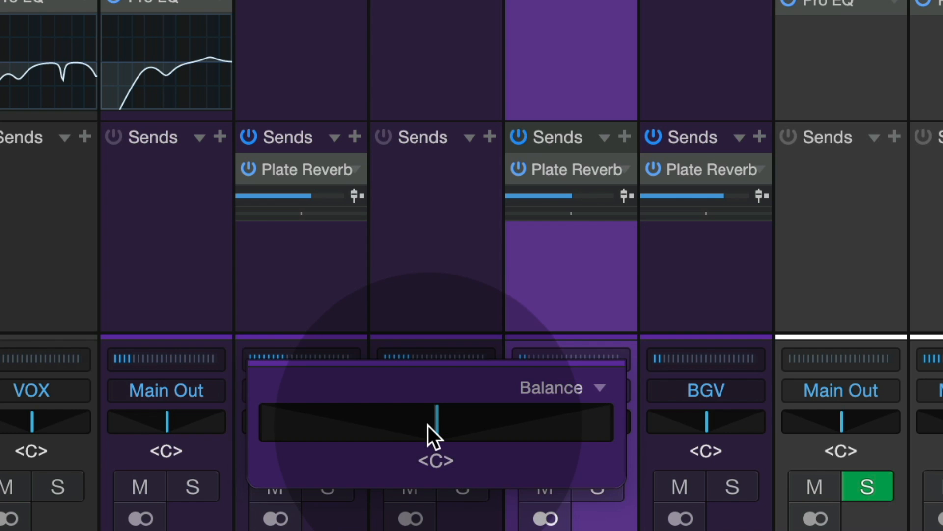
mouse_move(428, 425)
mouse_down()
mouse_move(305, 414)
mouse_move(540, 442)
mouse_move(400, 414)
mouse_move(438, 426)
mouse_up()
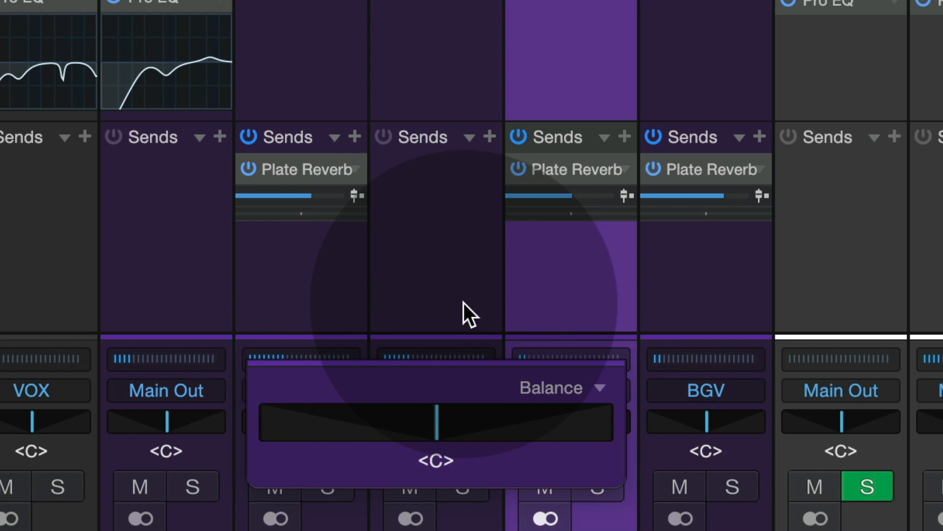
click(453, 295)
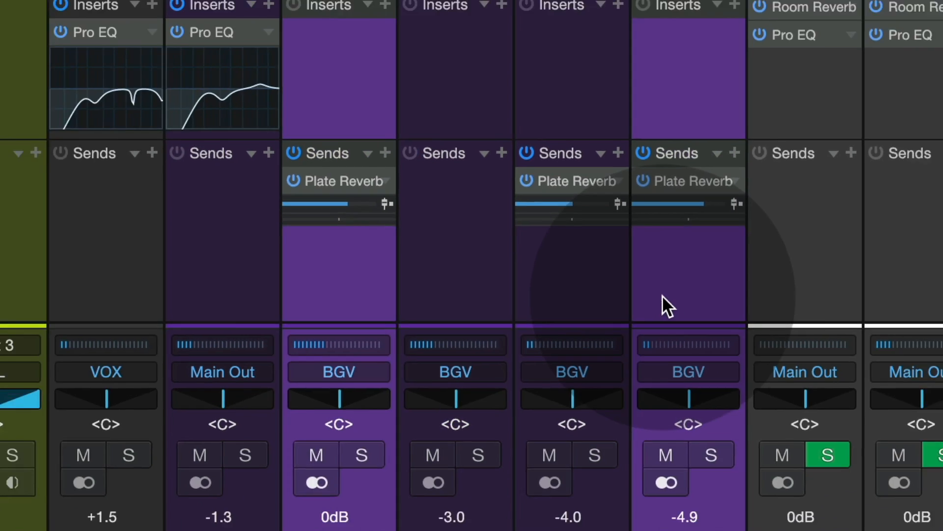
super+click(573, 295)
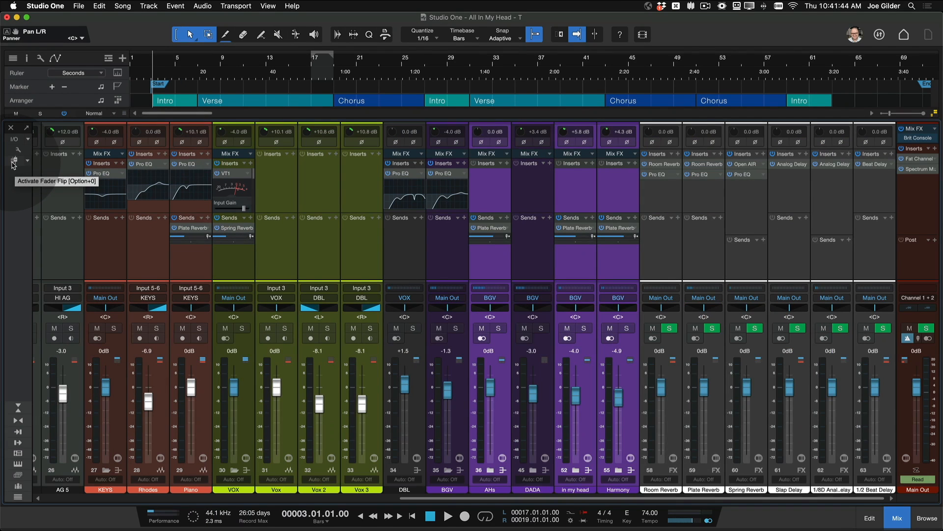
Step: Activate Fader Flip for the Plate Reverb sends and set AHs to -6.8, in my head to -5.6 and Harmony to -2.1 dB
click(44, 126)
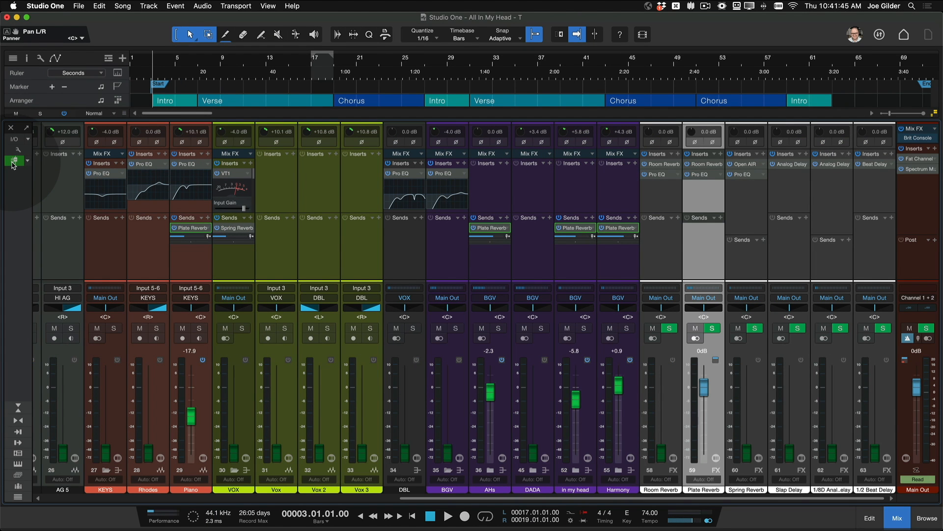
click(15, 162)
click(14, 162)
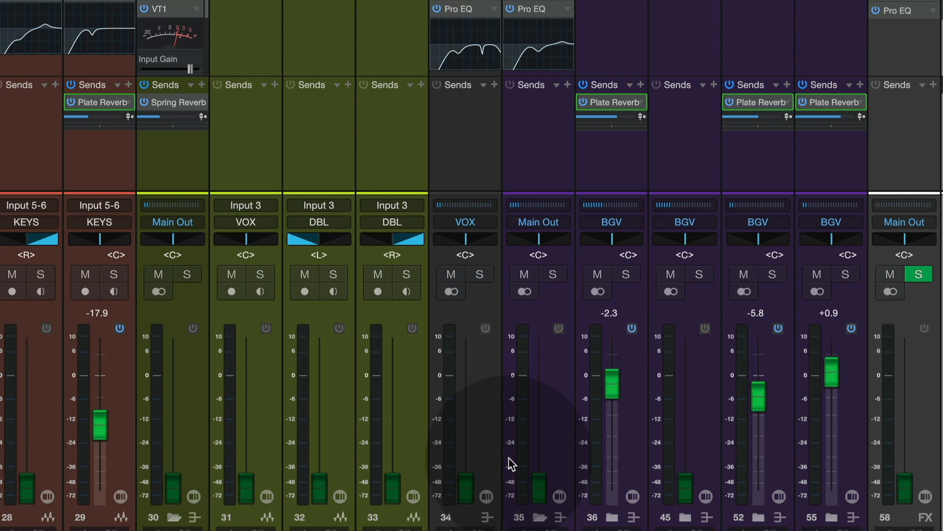
mouse_move(613, 384)
mouse_down()
mouse_move(609, 412)
mouse_move(619, 383)
mouse_move(620, 400)
mouse_up()
mouse_move(831, 366)
mouse_down()
mouse_move(838, 389)
mouse_move(842, 366)
mouse_up()
drag(765, 397, 767, 397)
drag(831, 374, 831, 385)
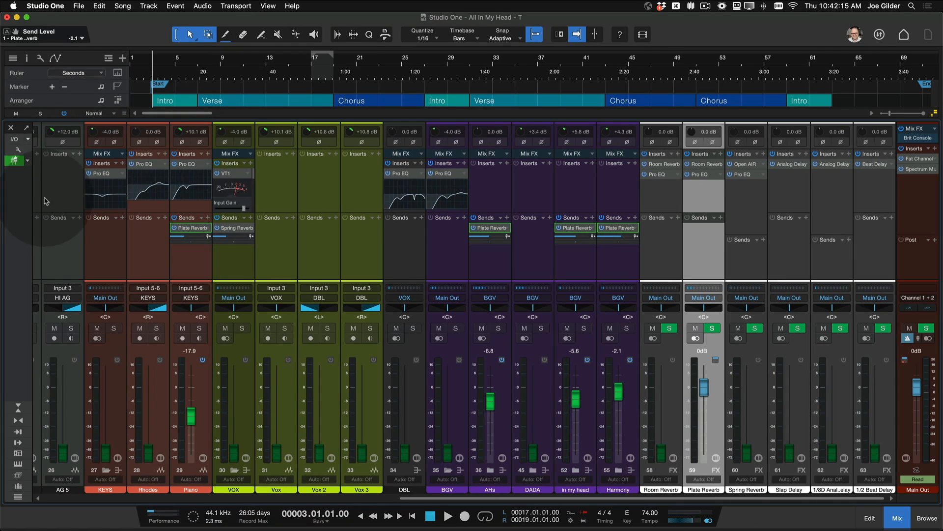
Step: Enable Hide Unassigned Faders for Fader Flip and flip the console to the Plate Reverb sends
click(14, 162)
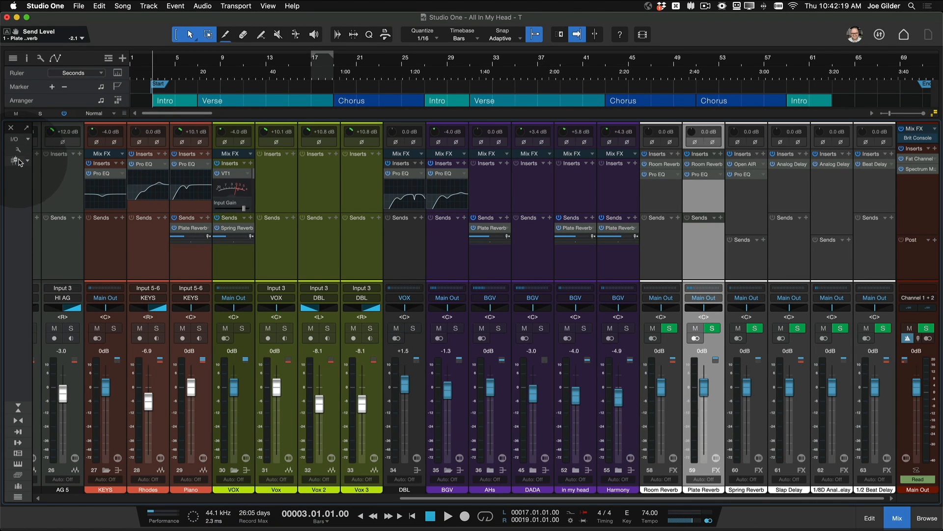
click(15, 162)
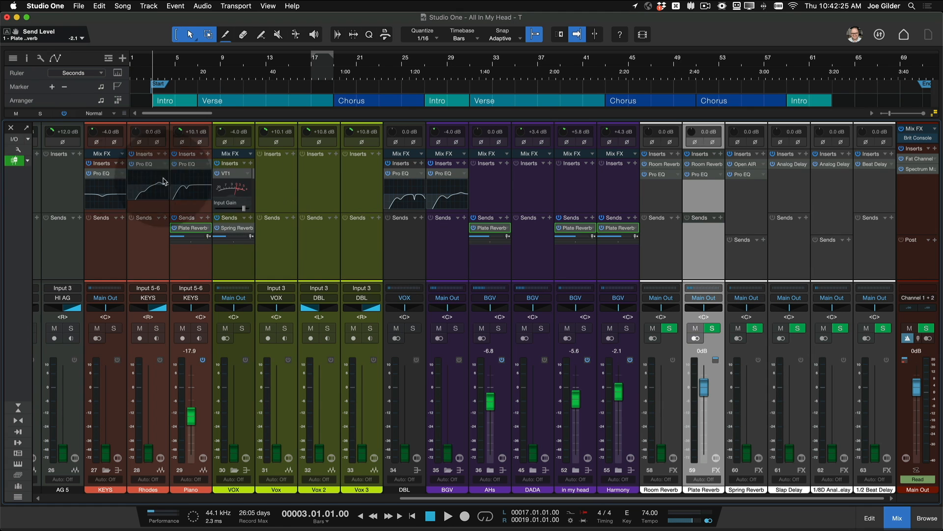
click(28, 161)
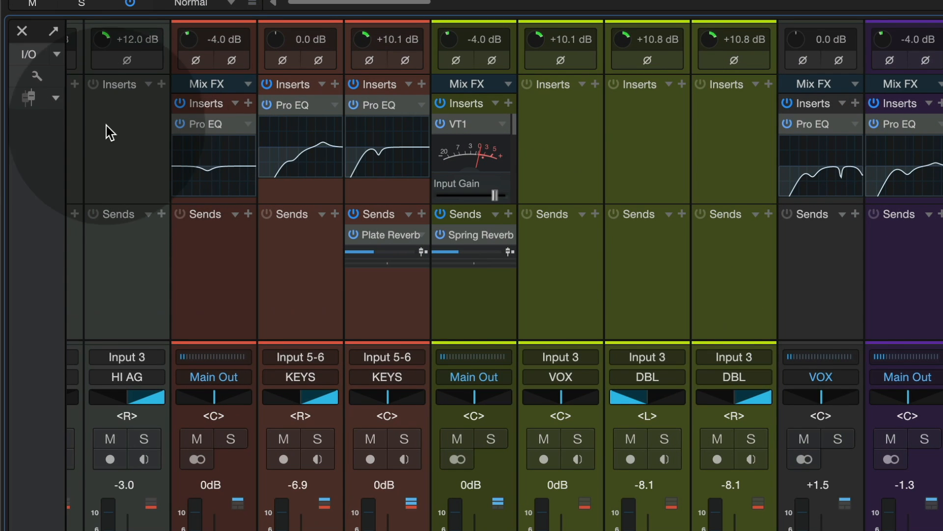
click(56, 98)
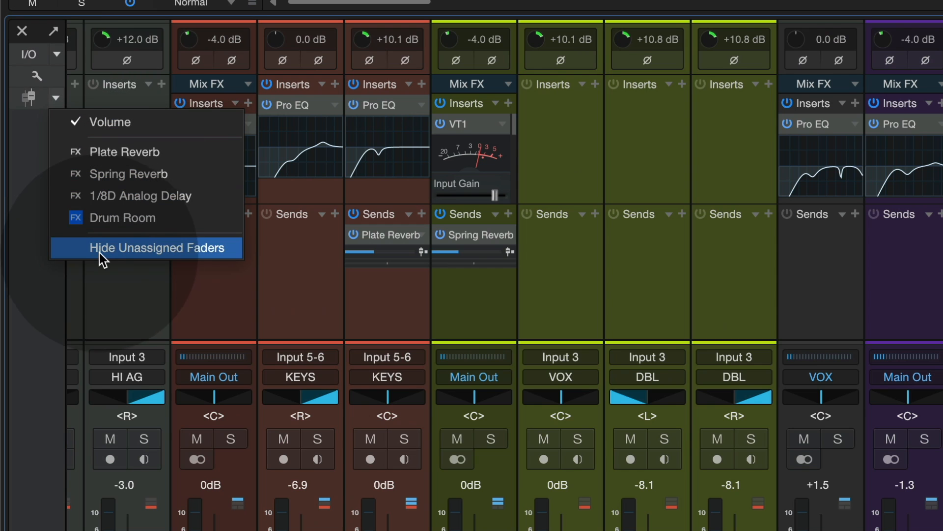
click(135, 246)
click(28, 96)
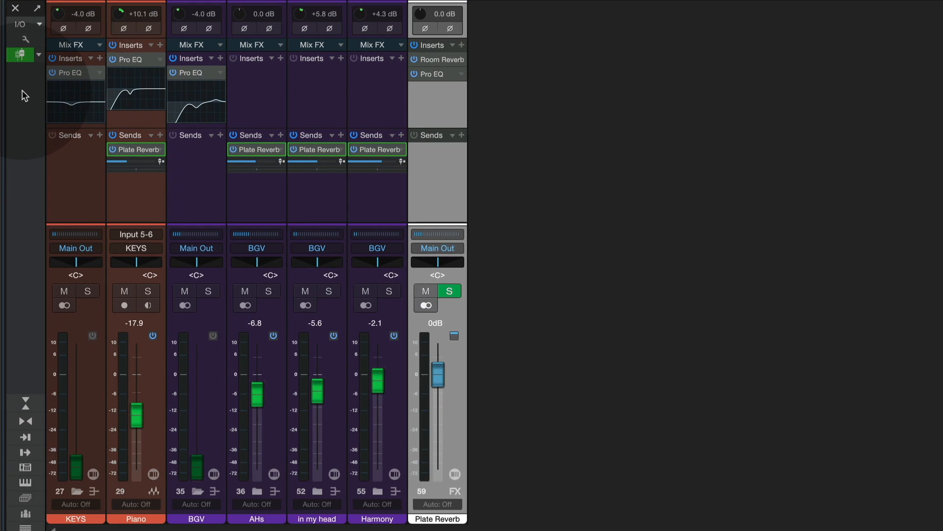
Step: Select the Piano, AHs, in my head and Harmony channels in turn and deactivate Fader Flip
click(143, 205)
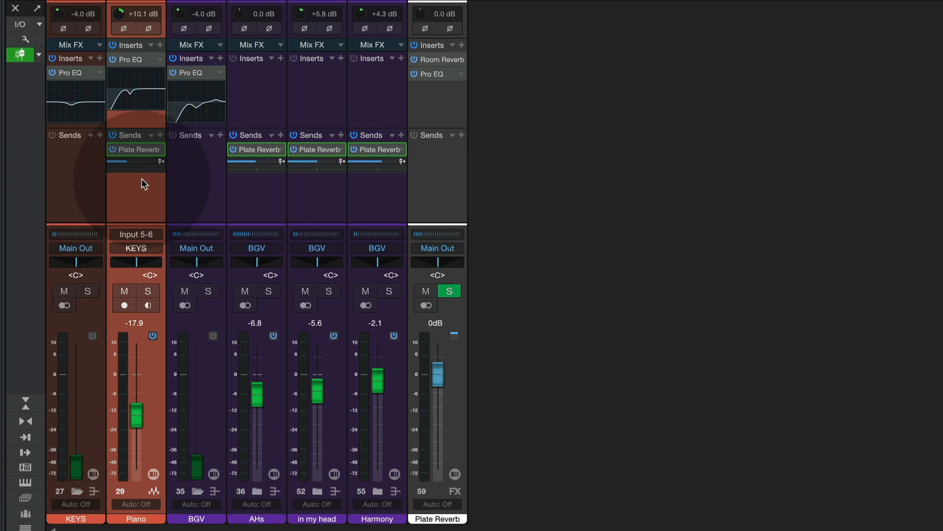
click(249, 204)
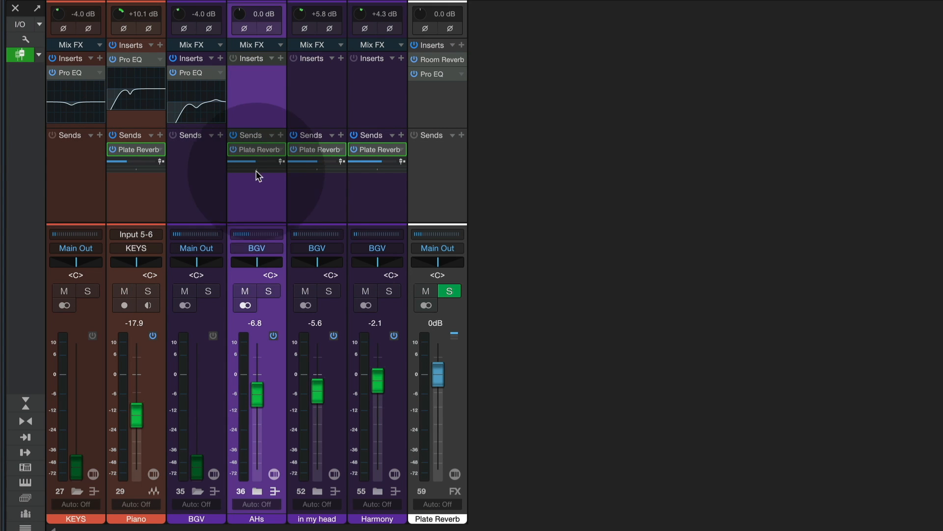
click(316, 209)
click(385, 199)
click(314, 197)
click(282, 199)
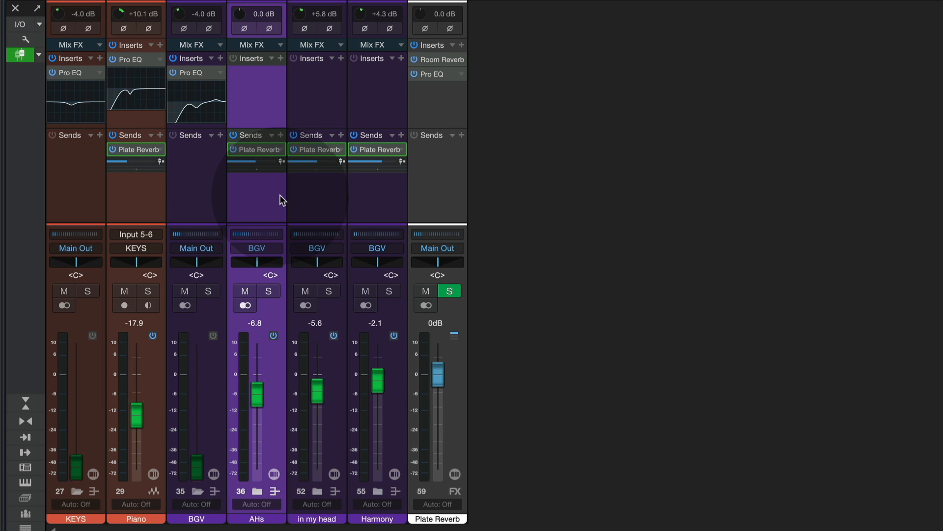
click(19, 54)
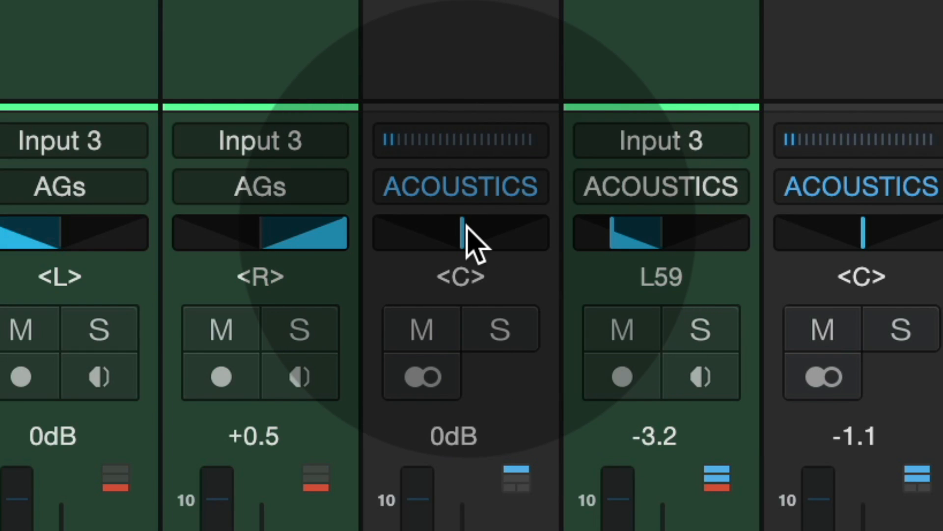
Step: Open the enlarged pan control on the bus after the AGs channels, try a balance of L16 and recentre it
double_click(464, 234)
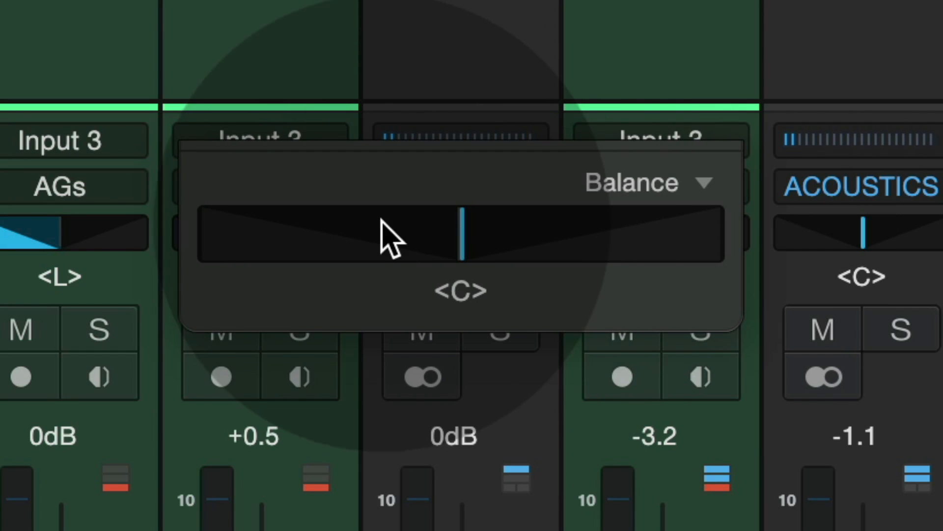
mouse_move(480, 219)
mouse_down()
mouse_move(219, 208)
mouse_move(464, 284)
mouse_move(419, 257)
mouse_move(487, 229)
mouse_up()
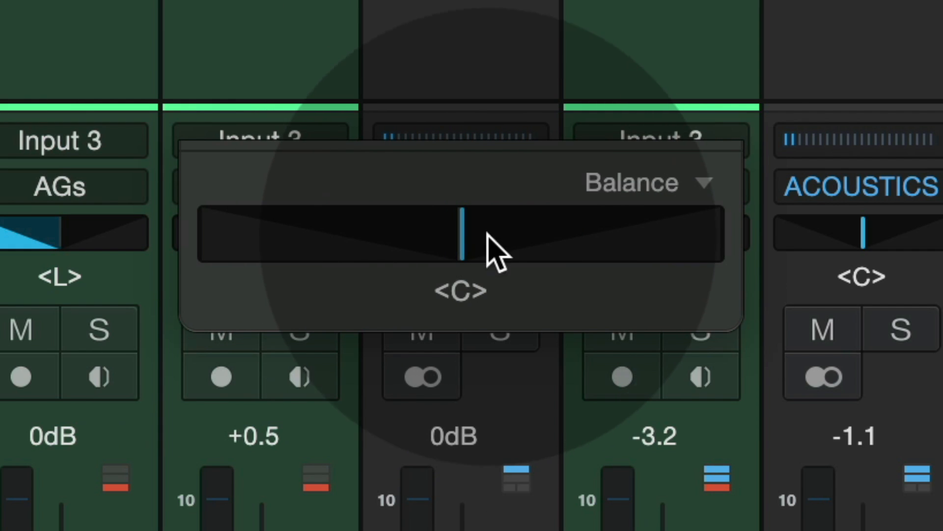
click(678, 194)
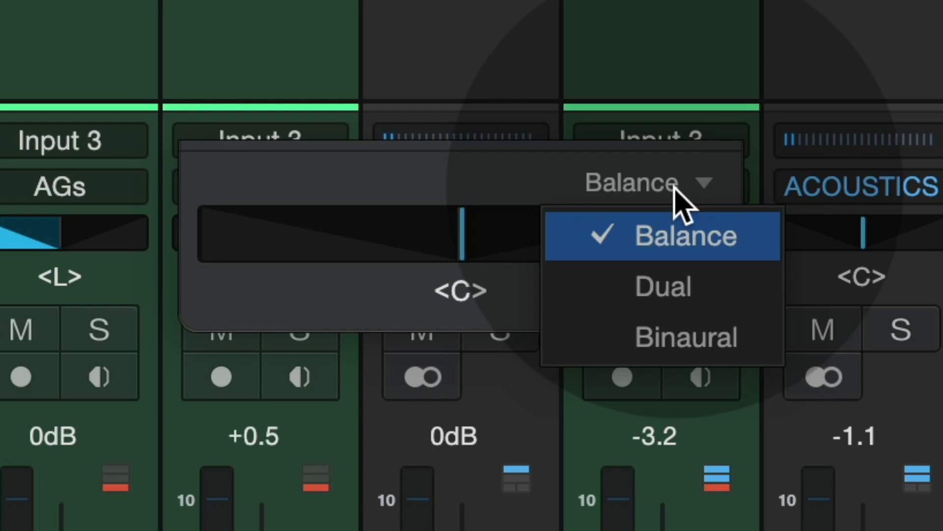
click(478, 227)
drag(478, 227, 458, 235)
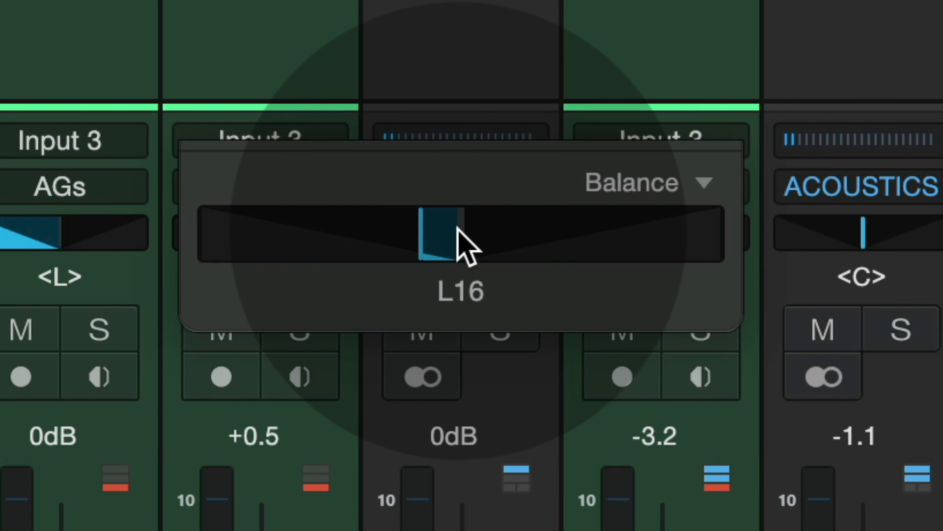
alt+click(454, 231)
Step: Switch the bus panner to Dual mode and spread it fully left and right for 100% width
click(626, 185)
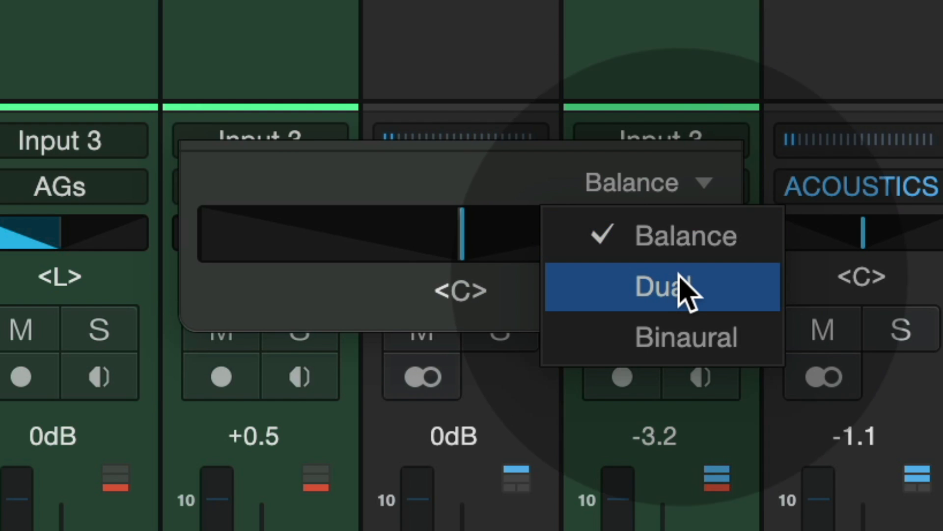
click(680, 291)
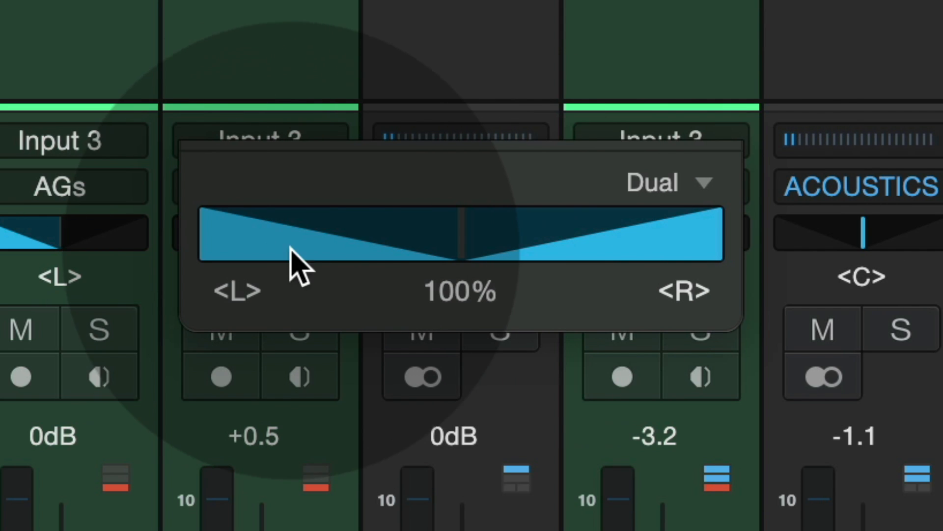
drag(295, 267, 181, 231)
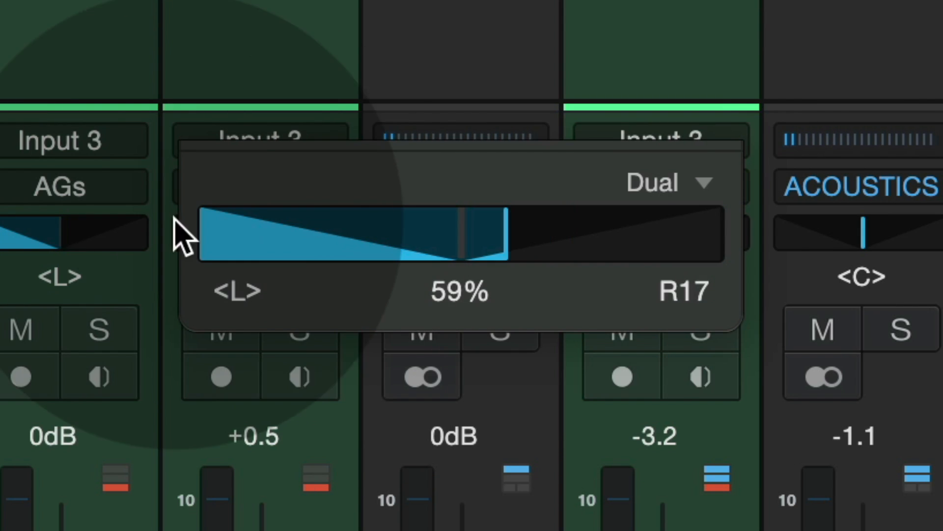
drag(556, 236, 827, 267)
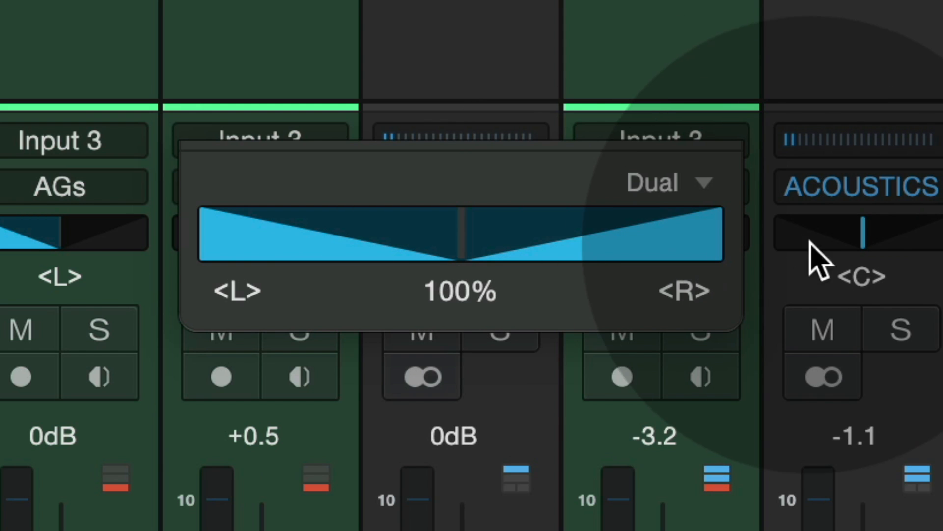
Step: Switch the bus panner to Binaural mode, pan it to R38 and set its width to 50%
click(698, 180)
click(679, 352)
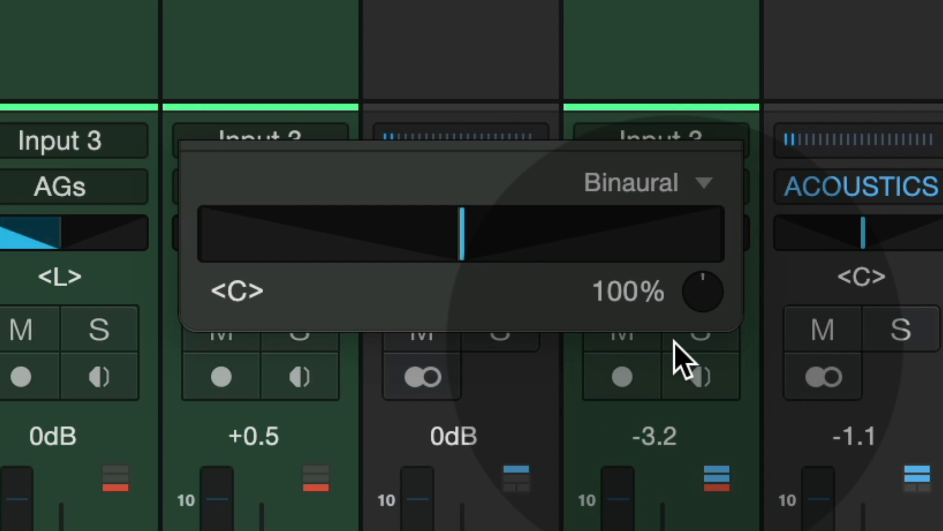
drag(509, 220, 630, 266)
alt+click(565, 238)
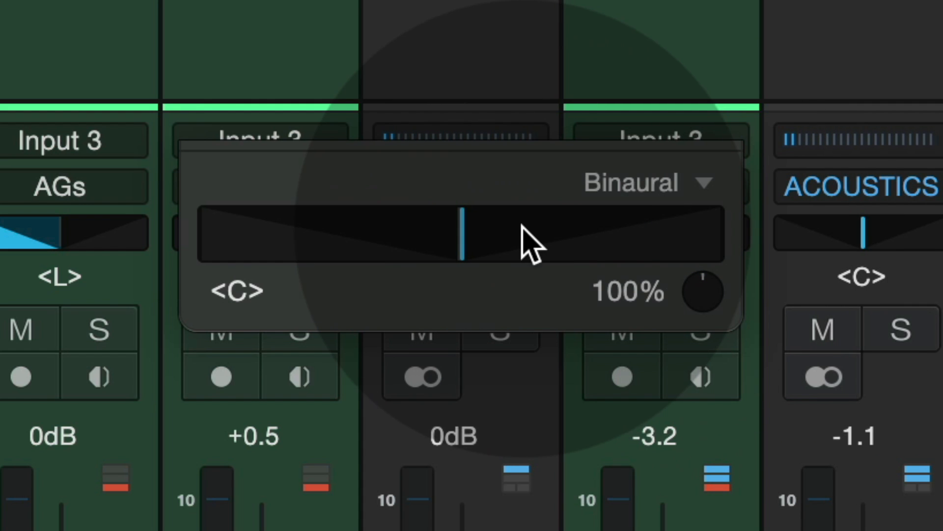
drag(497, 223, 511, 255)
drag(703, 286, 693, 408)
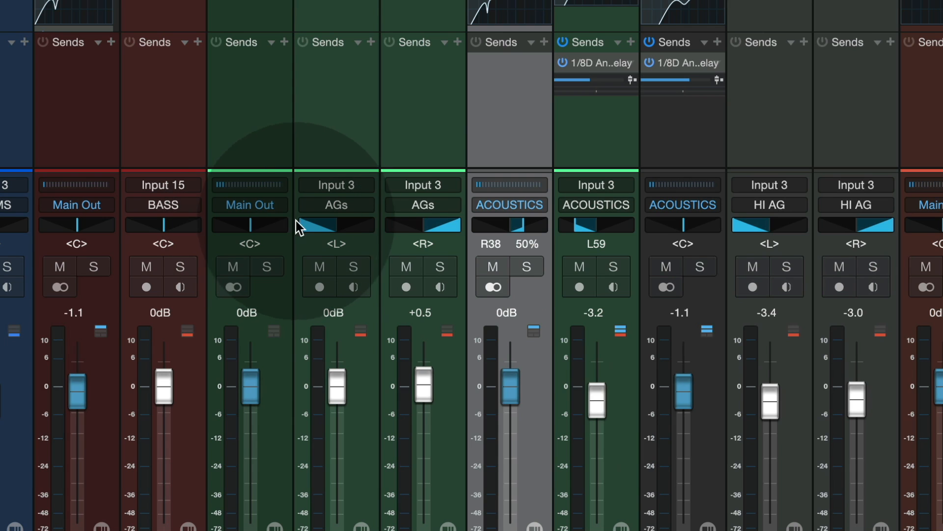
Step: Inspect the mono pan control of the hard-left AGs channel and reselect the bus with the Binaural panner
click(317, 228)
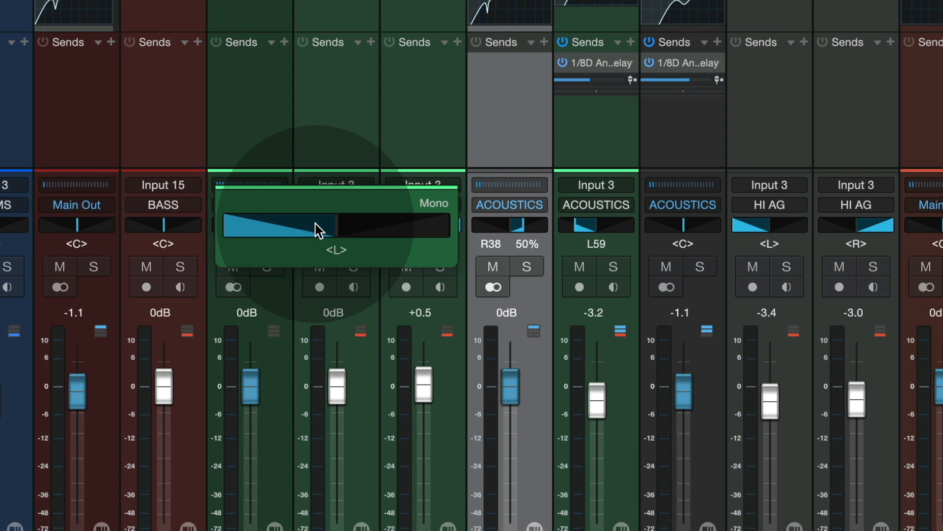
click(364, 110)
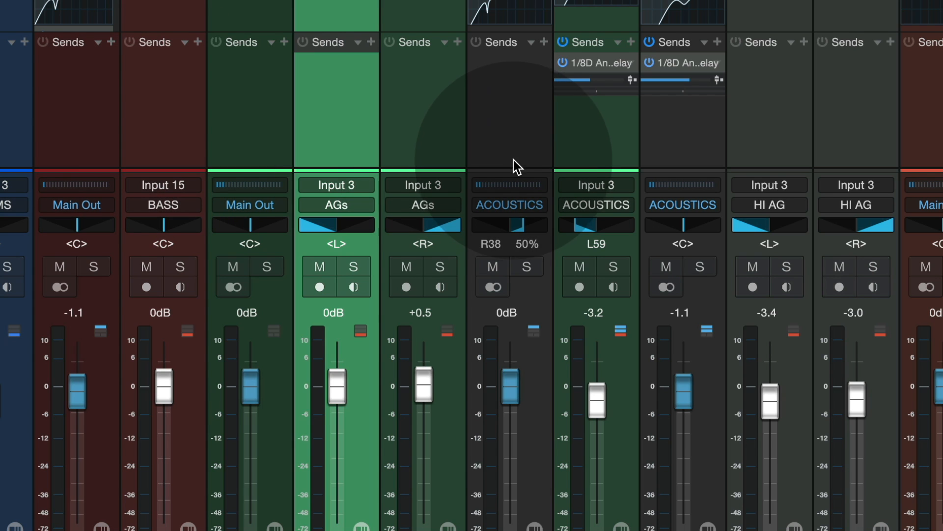
click(514, 154)
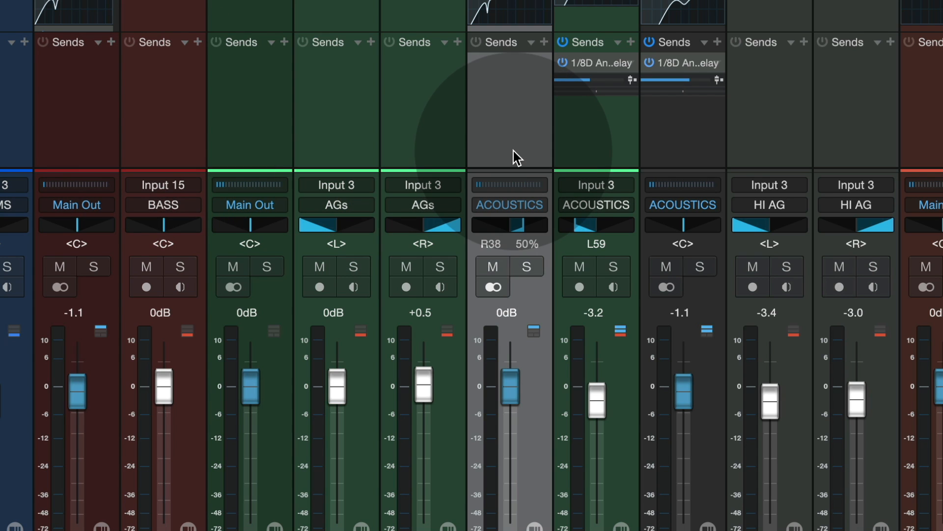
Step: Switch the bus panner to Dual mode and back to Balance, and recentre its balance
click(514, 226)
click(595, 204)
click(603, 246)
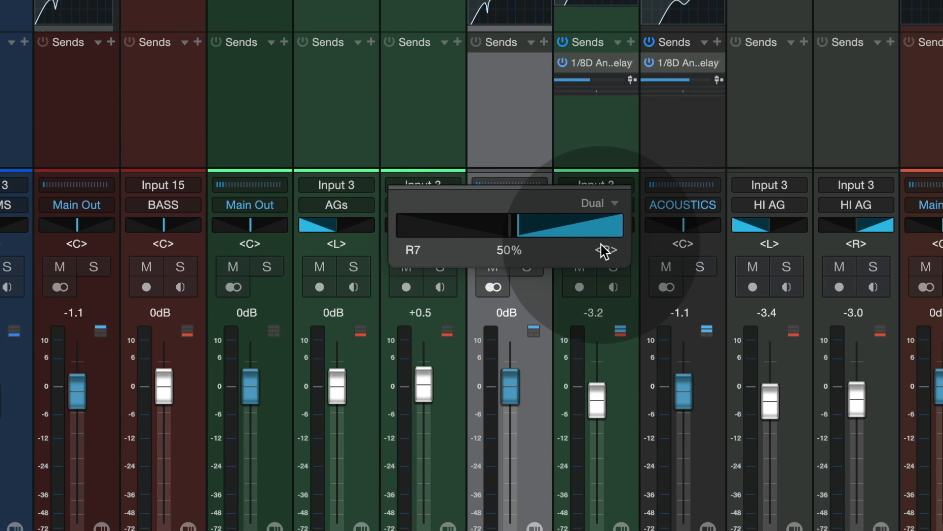
click(596, 205)
click(604, 225)
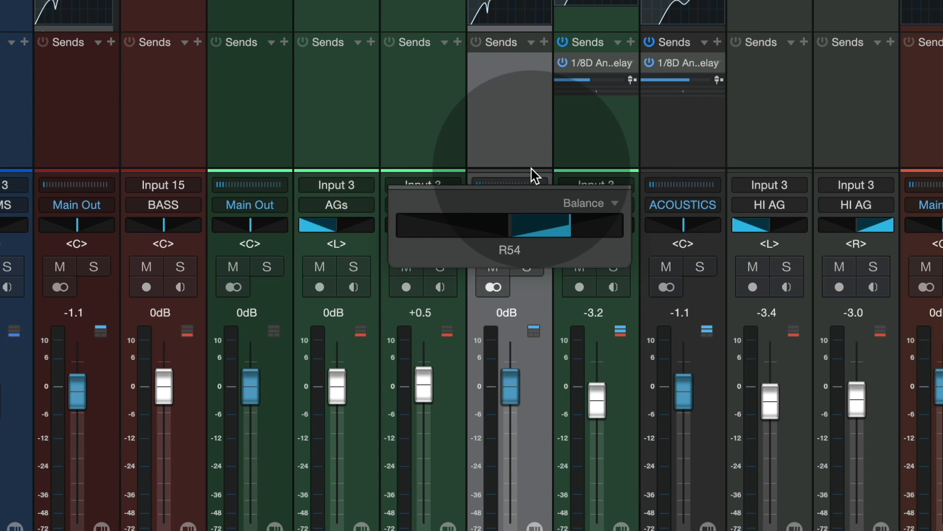
double_click(549, 227)
Step: Set the bus panner to Dual mode with its limits at L62 and hard right
click(592, 204)
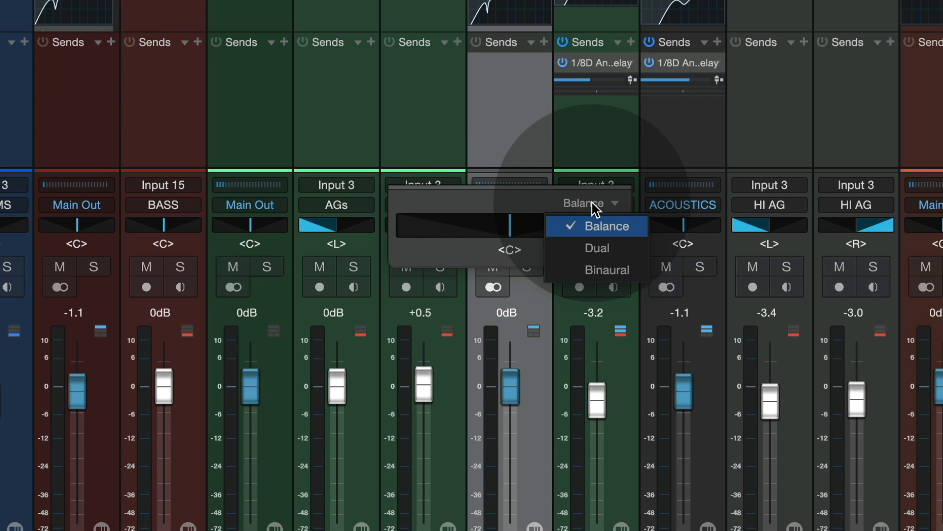
click(597, 247)
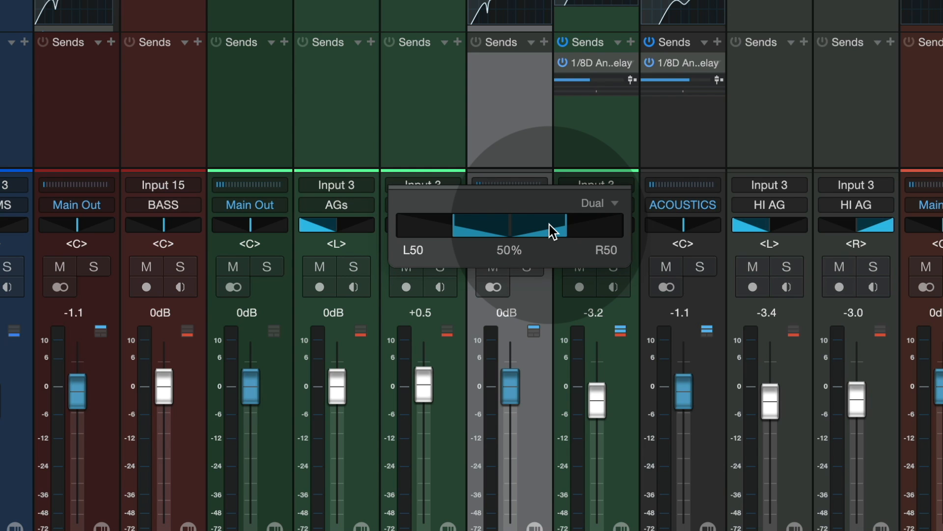
drag(549, 225, 632, 232)
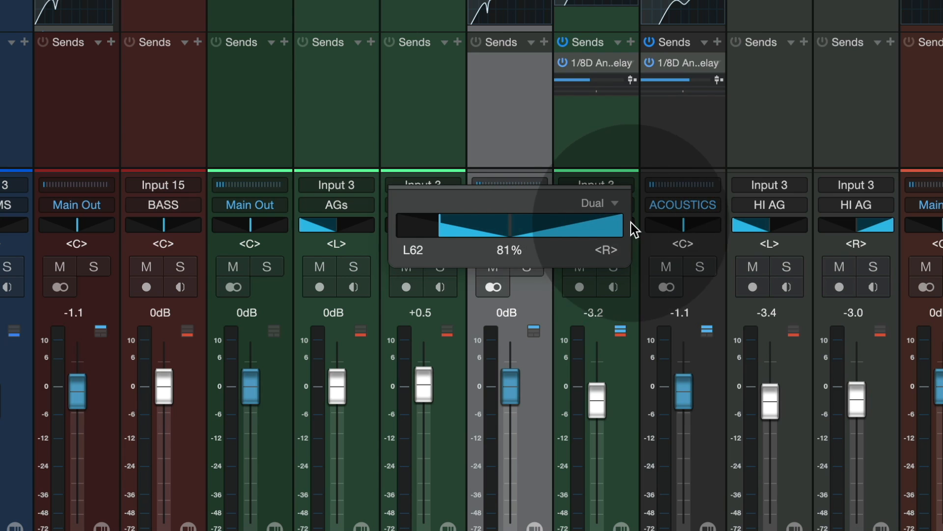
Step: Extend the Dual panner's limit to hard left, set its width to 50%, and offset the limits to L70 and R49
drag(438, 227, 363, 217)
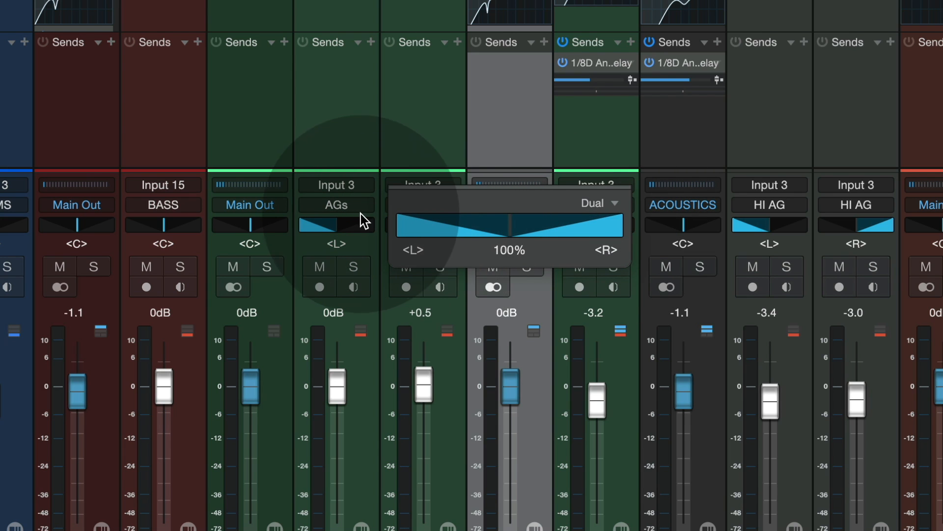
click(511, 251)
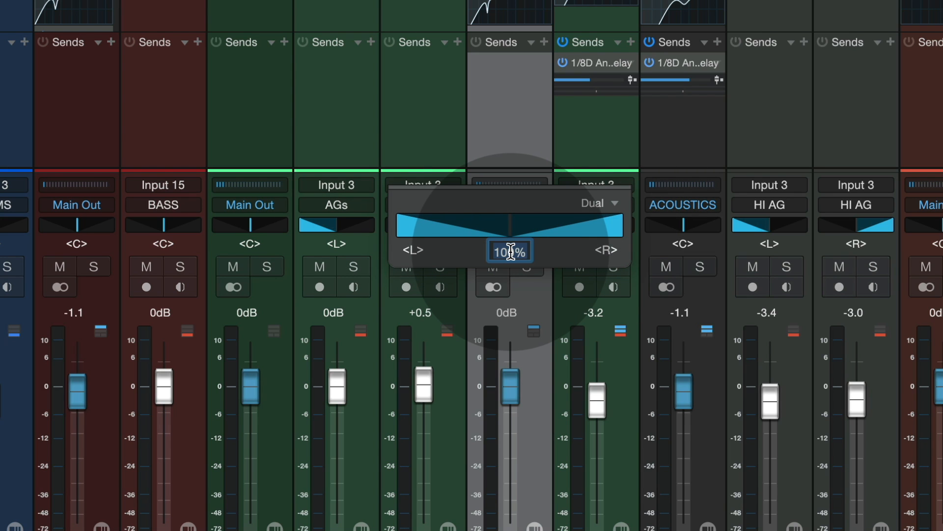
text(50)
key(Return)
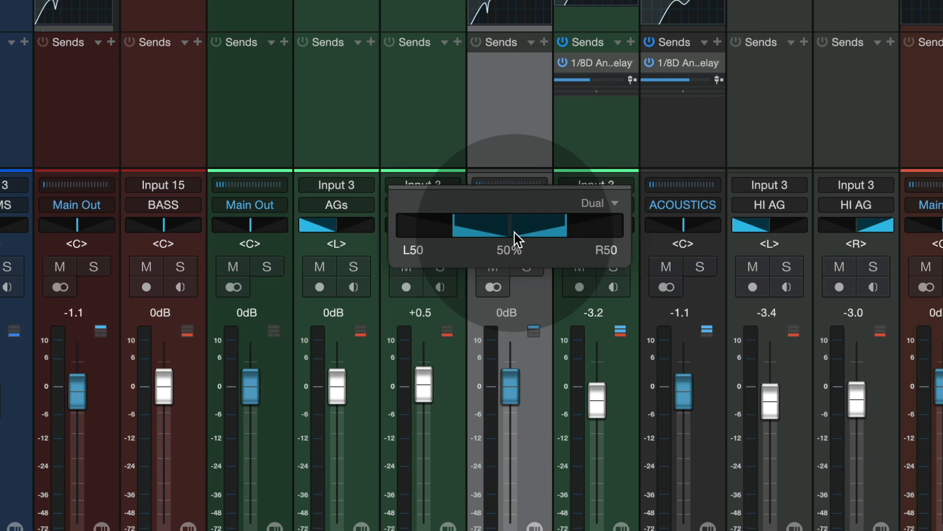
drag(512, 231, 565, 227)
drag(458, 224, 434, 227)
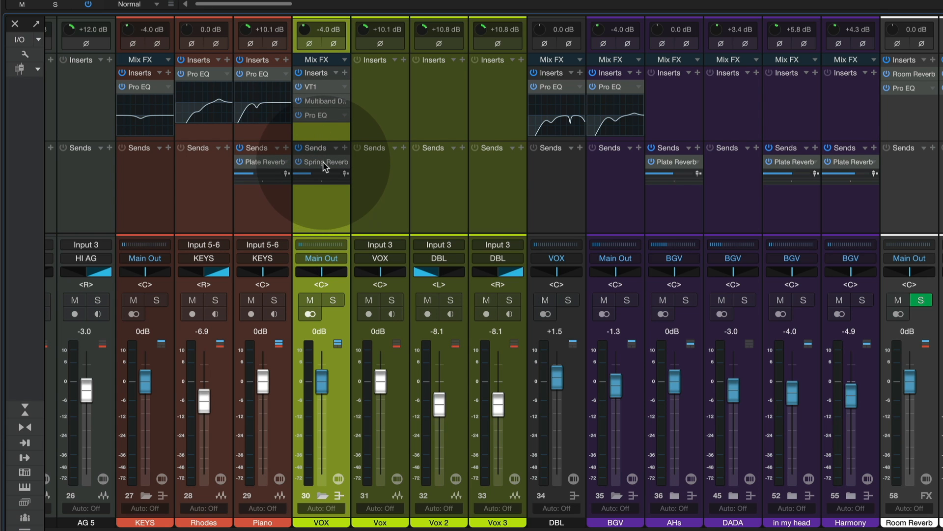
Step: Open the VOX channel overview from its VT1 insert and inspect the compact controls of VT1 and Multiband Dynamics
double_click(316, 87)
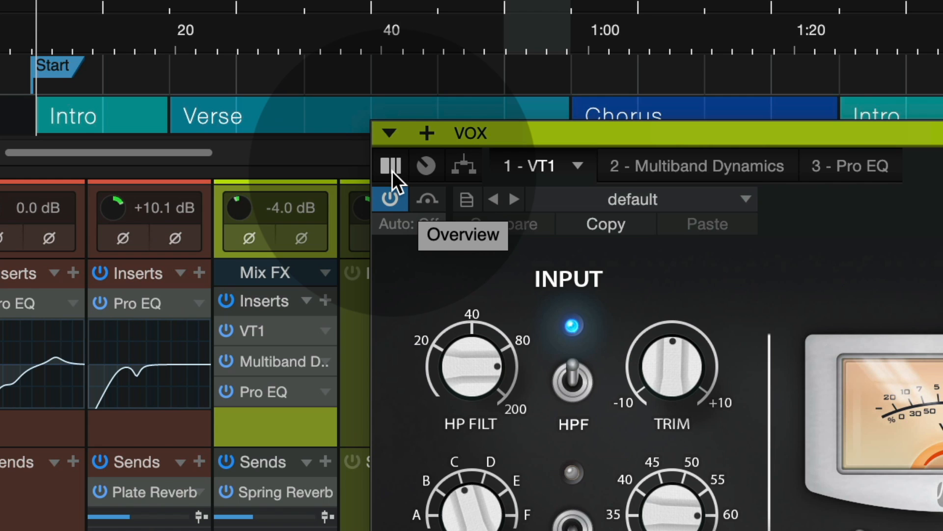
click(392, 171)
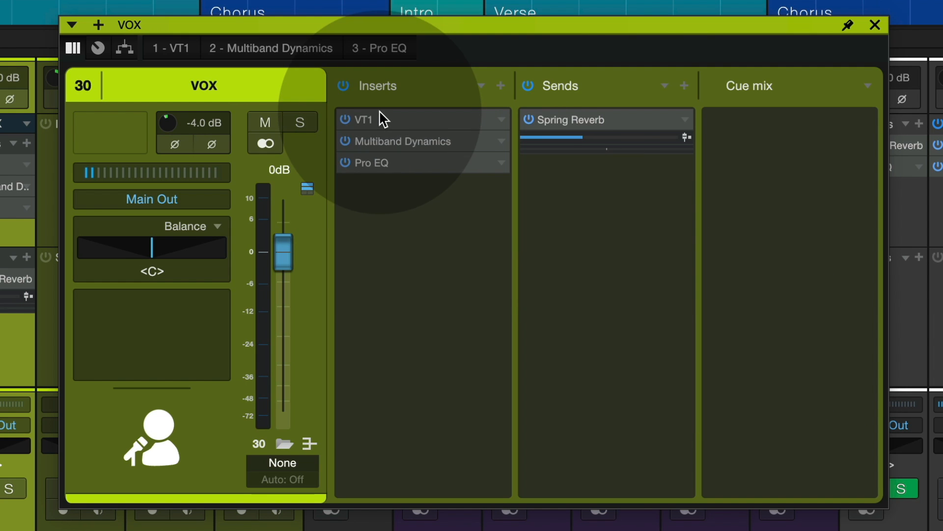
click(384, 120)
click(423, 418)
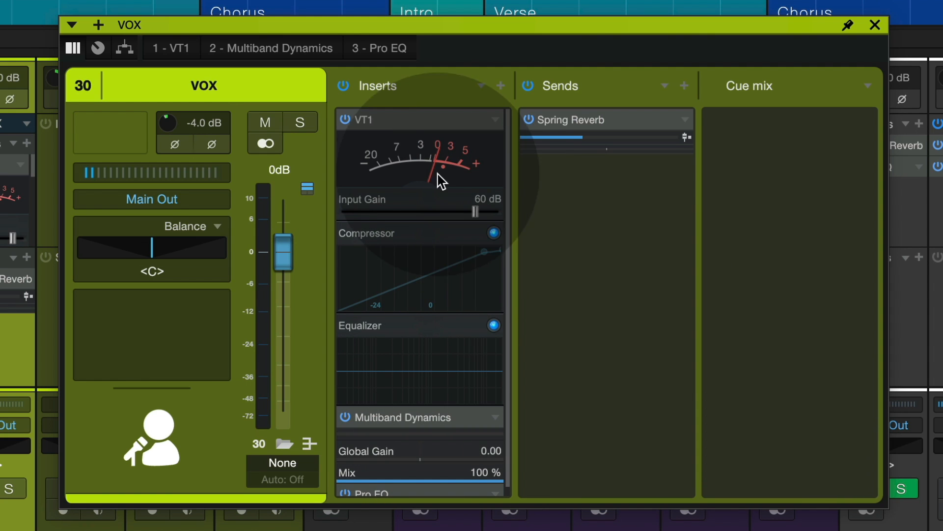
click(405, 124)
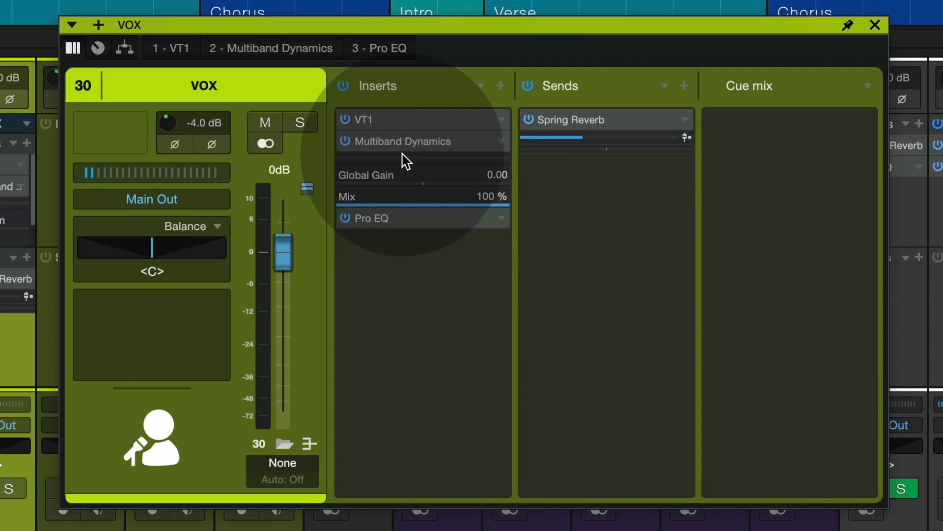
click(401, 146)
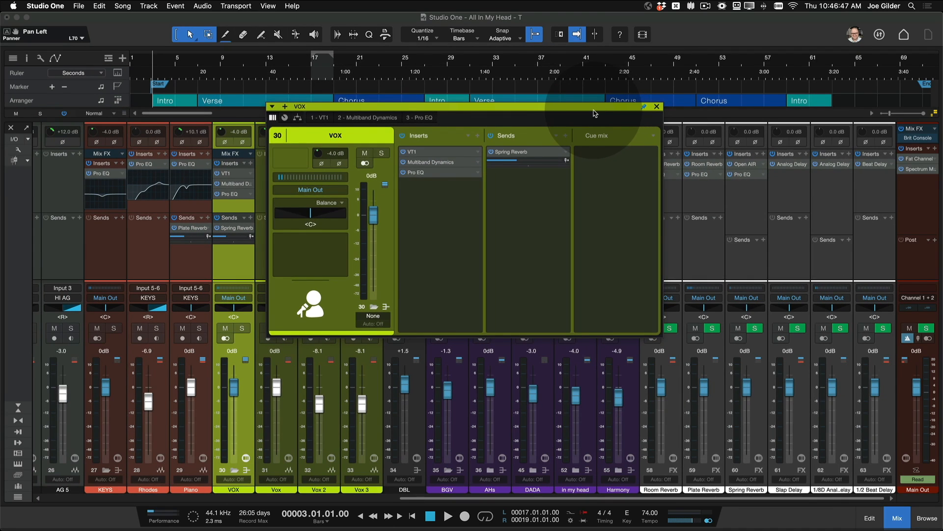
Step: Pin the channel overview open, move it clear of the console channels, and view the channels from KEYS through AHs in it
drag(744, 25, 868, 20)
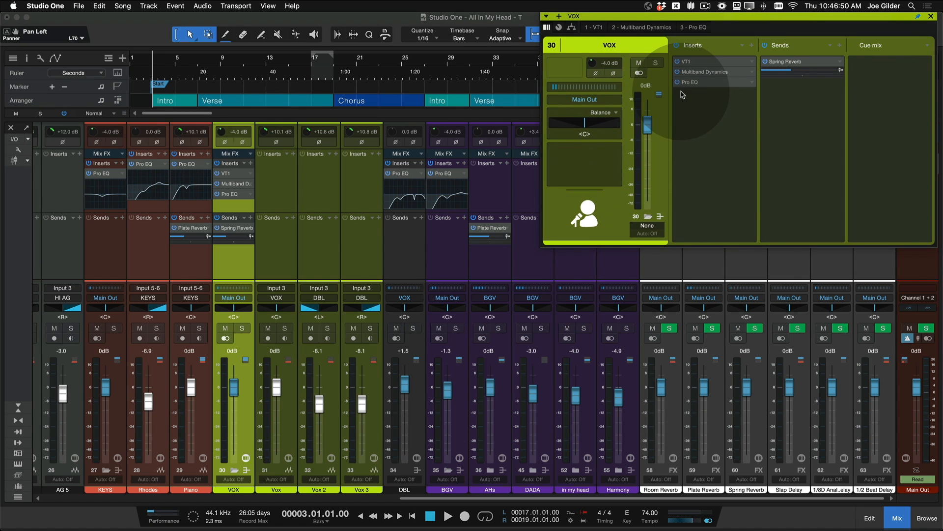
click(186, 272)
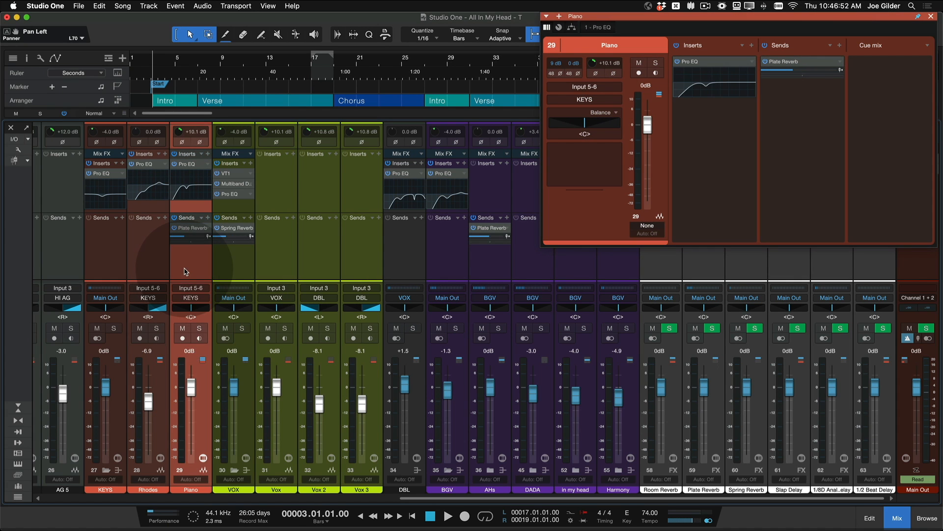
click(148, 266)
click(108, 262)
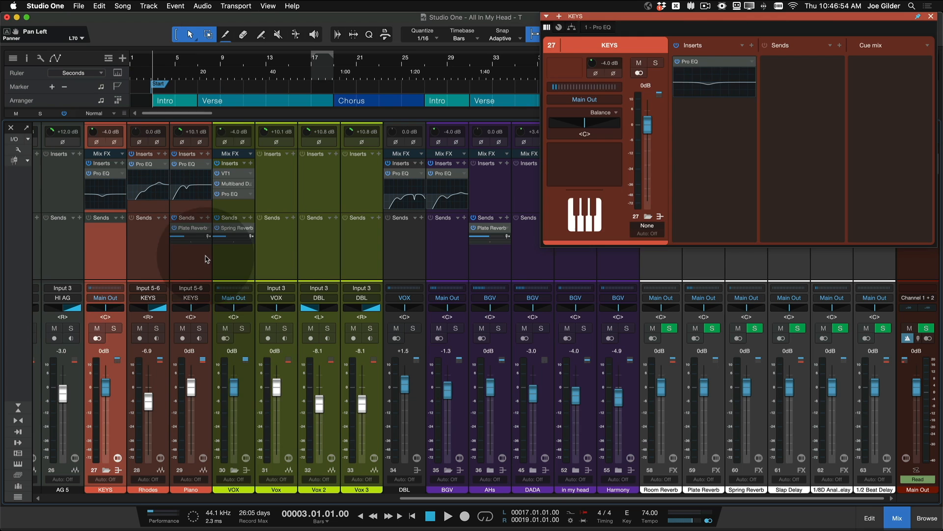
click(236, 259)
click(277, 259)
click(333, 258)
click(404, 259)
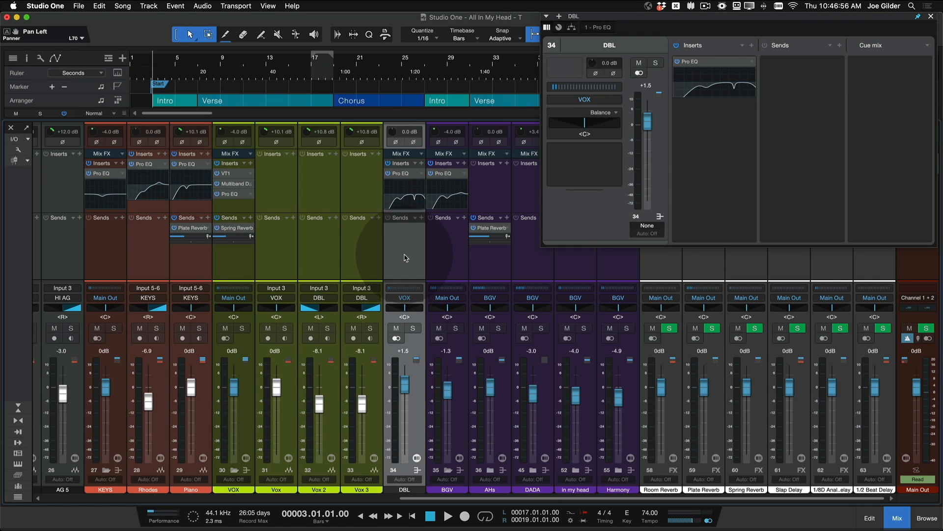
click(447, 262)
click(495, 268)
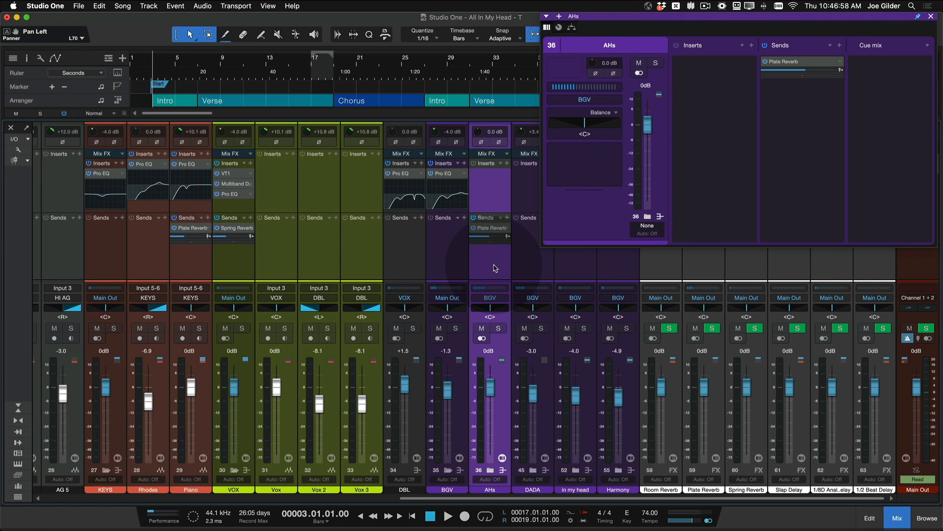
Step: View the VOX, DRUMS, BASS, ACOUSTICS and Bass channels one after another in the pinned overview
click(237, 272)
scroll(236, 271, left, 10)
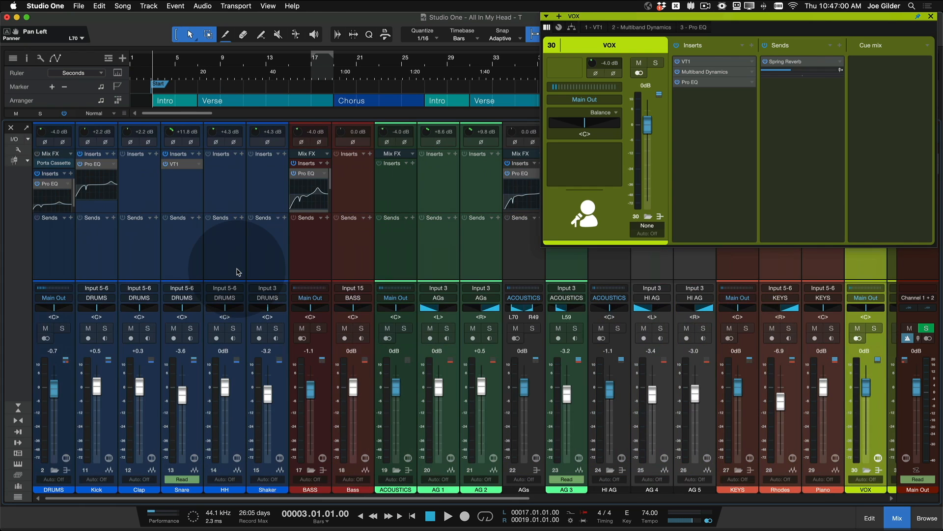
click(52, 234)
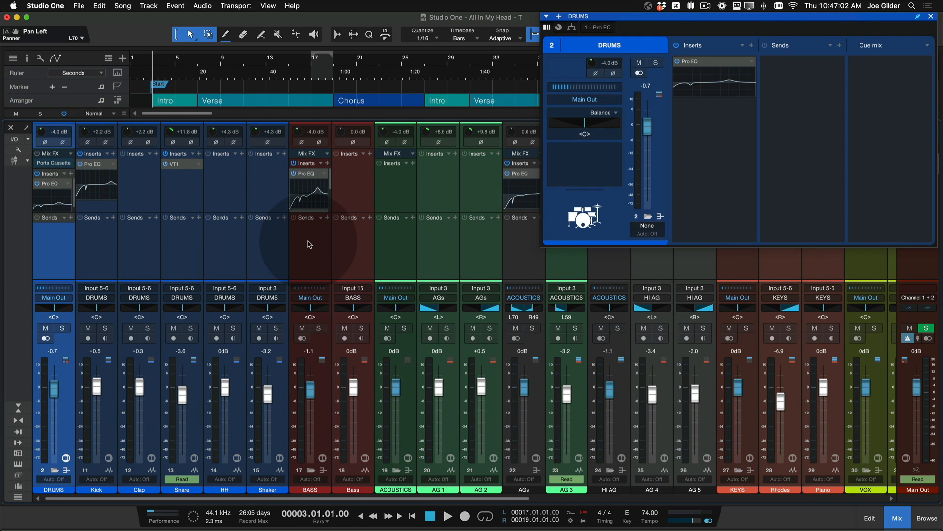
click(327, 250)
scroll(324, 252, right, 4)
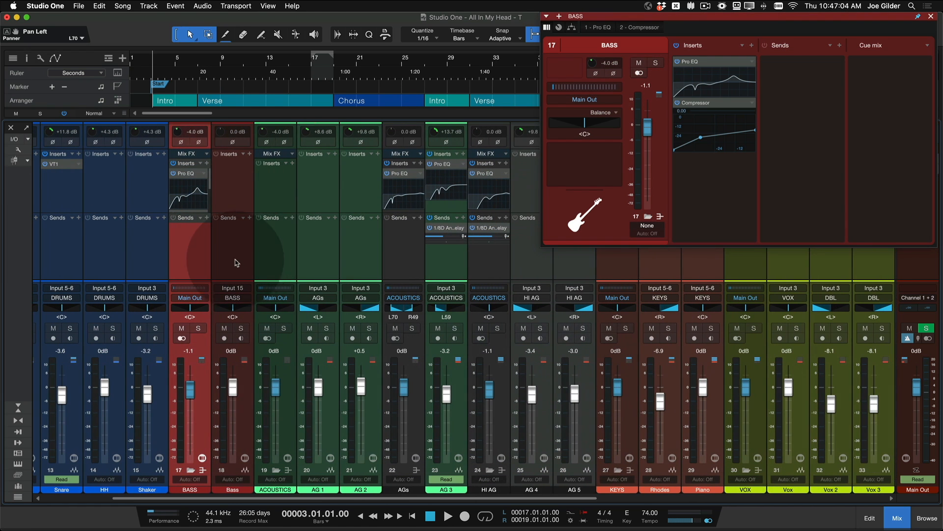
click(264, 259)
click(237, 259)
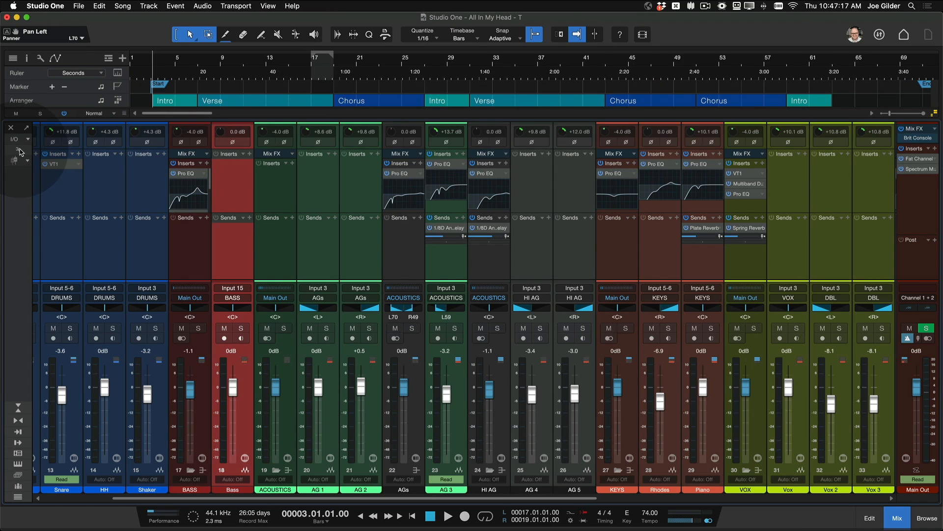
Step: Show channel icons in the console and assign the Acoustic 2 guitar icon to channel AG 1
click(16, 152)
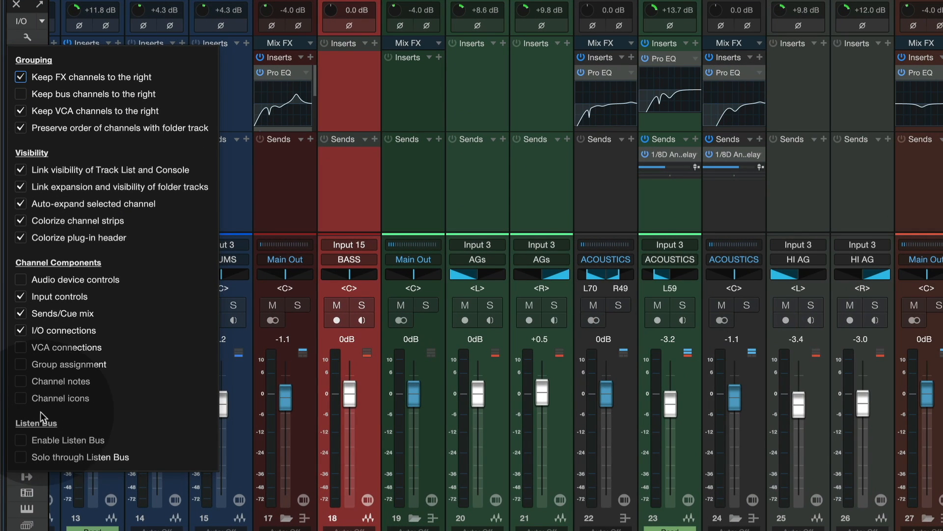
click(21, 398)
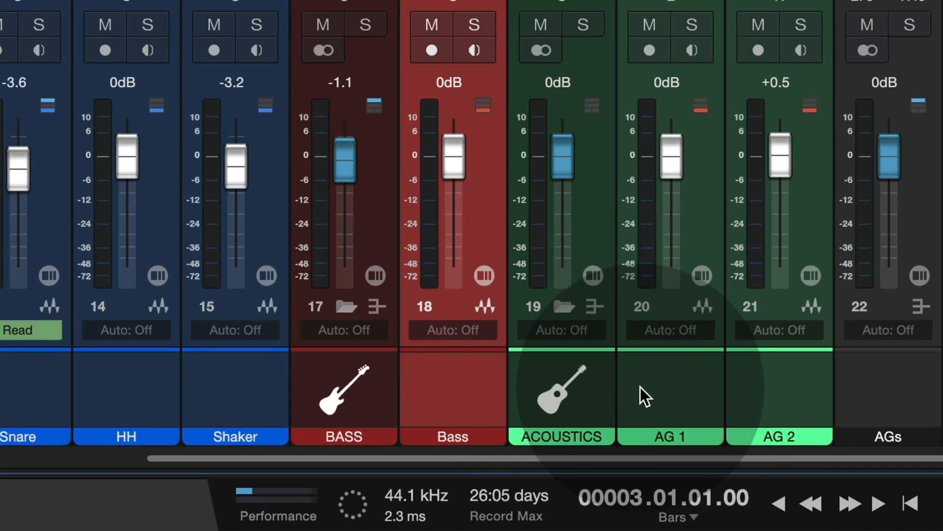
click(540, 485)
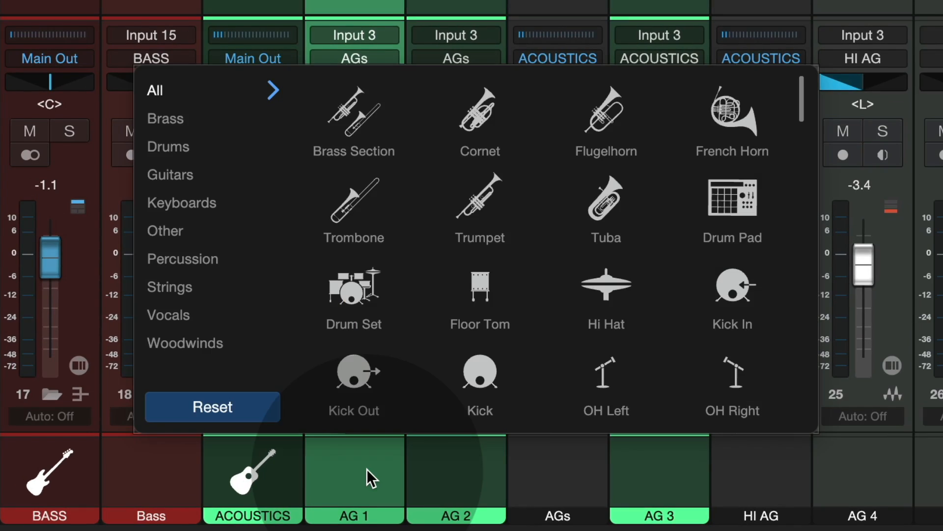
scroll(757, 20, down, 5)
scroll(437, 116, down, 10)
scroll(437, 116, up, 3)
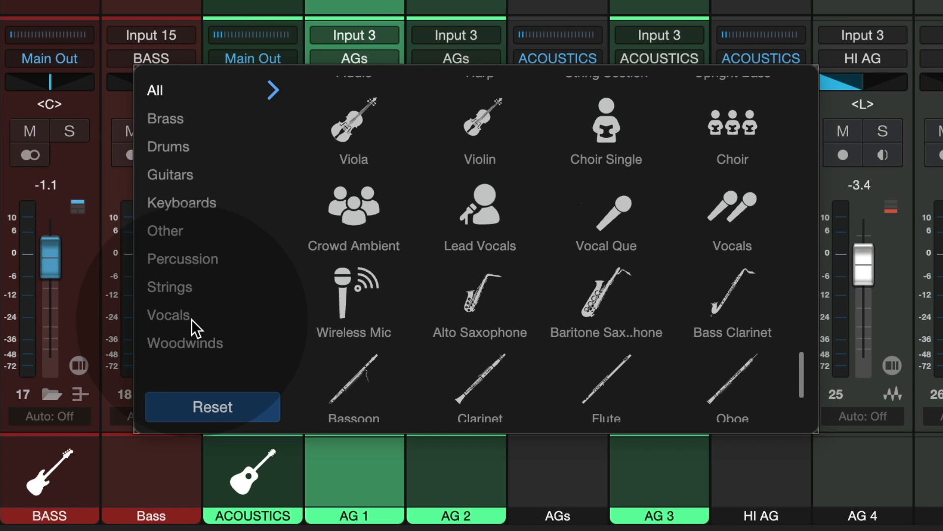
click(171, 175)
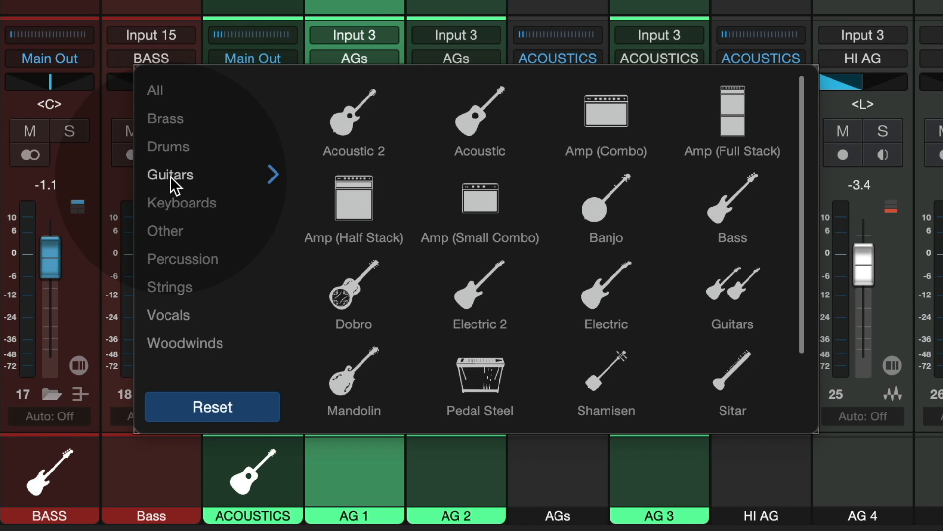
click(368, 122)
click(425, 466)
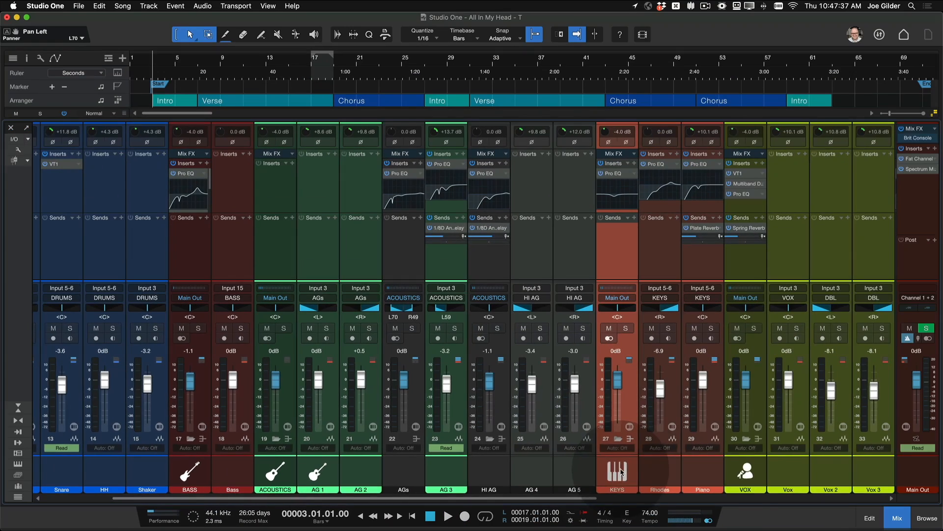
Step: Hide the console and show track icons in the arrangement's track list
click(746, 471)
scroll(745, 470, right, 10)
scroll(470, 473, left, 15)
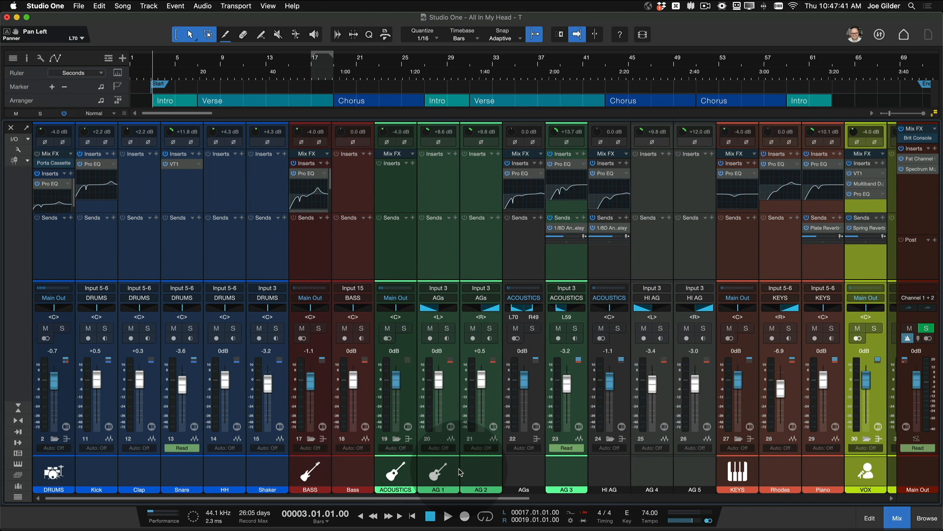
key(F2)
key(F2)
key(F3)
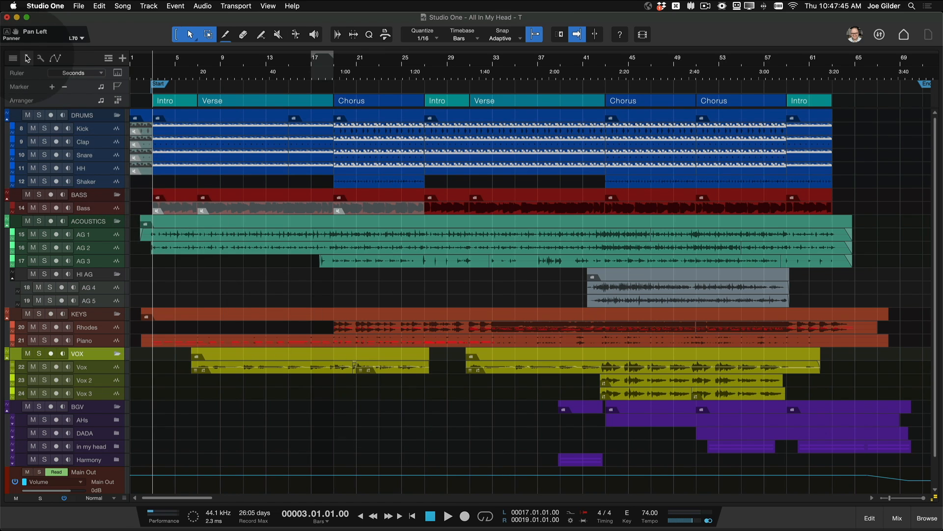
click(40, 58)
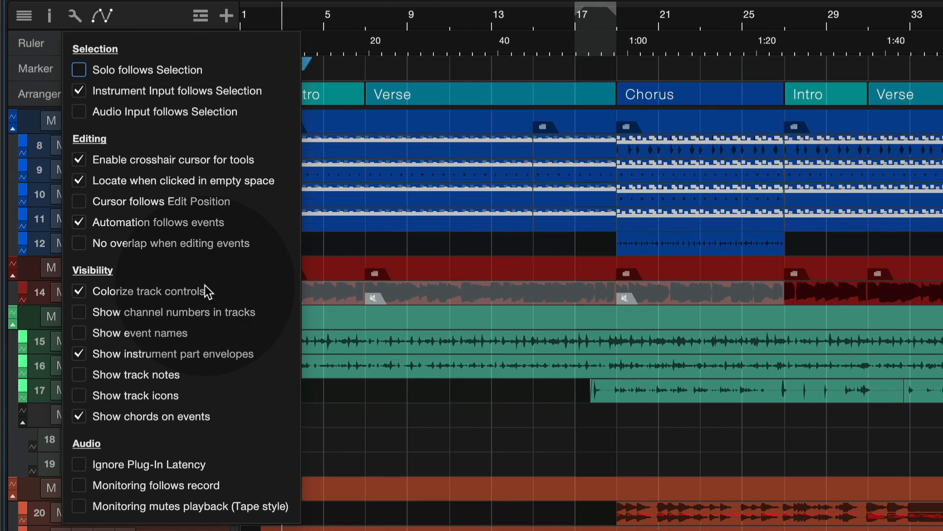
click(101, 394)
click(47, 213)
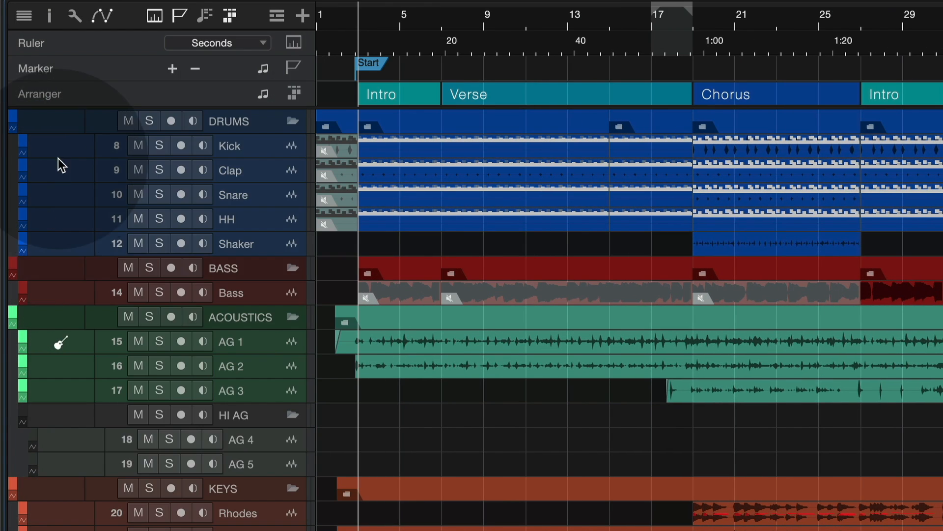
Step: Bring back the VOX channel overview over the console and inspect the compact controls of Pro EQ and VT1
scroll(75, 268, down, 6)
double_click(70, 63)
click(342, 101)
key(Escape)
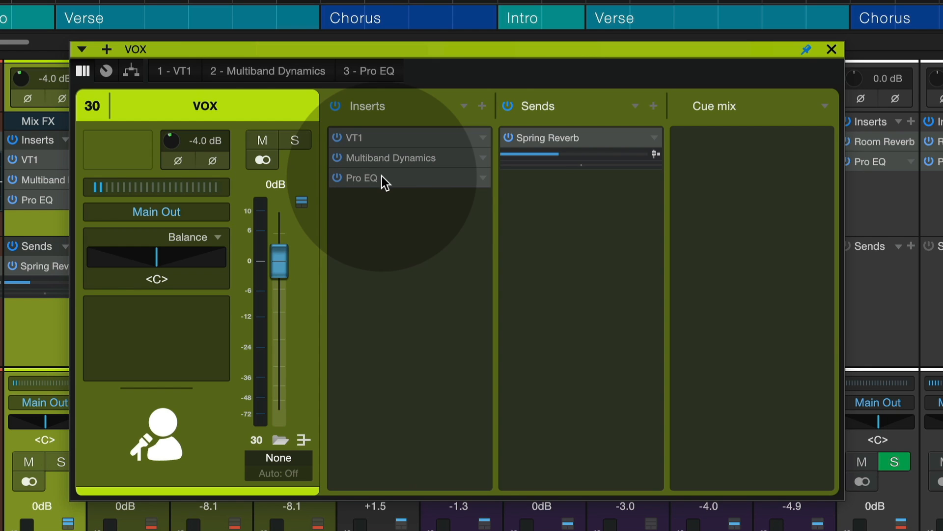
click(382, 176)
mouse_move(456, 229)
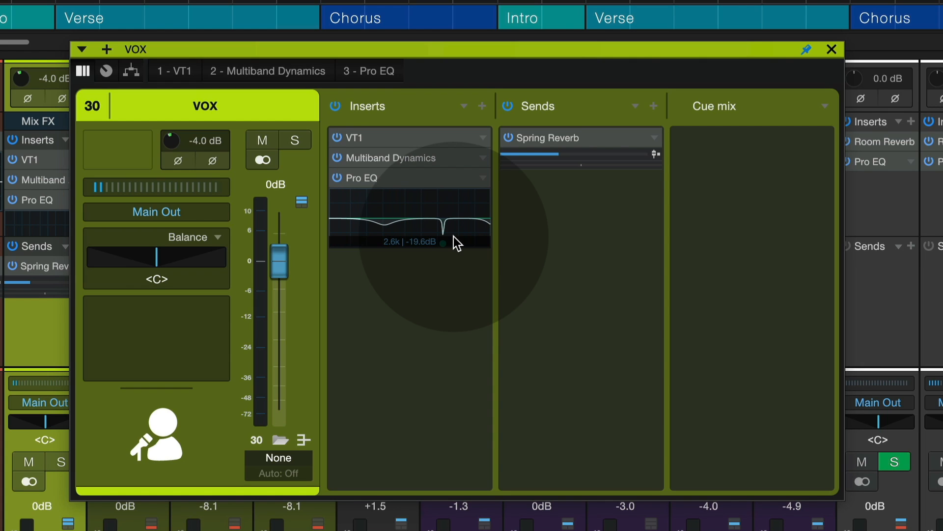
click(393, 138)
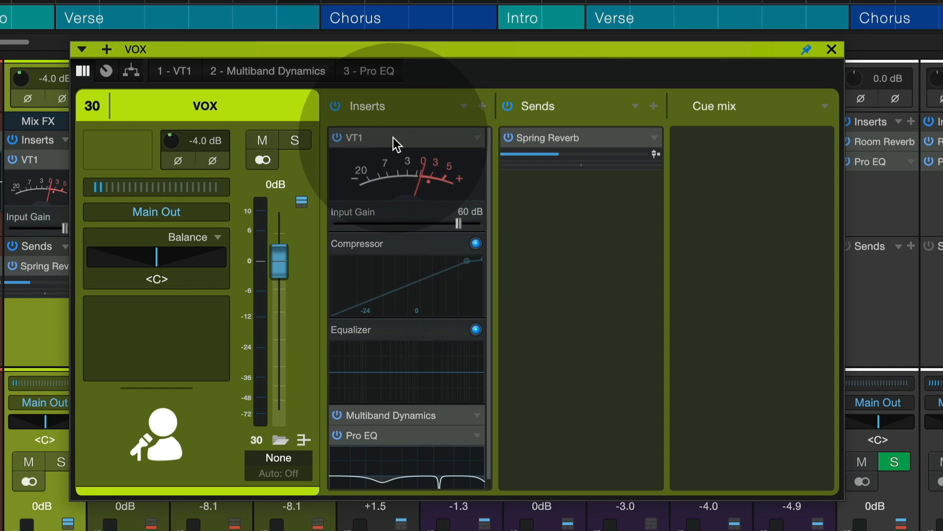
click(393, 137)
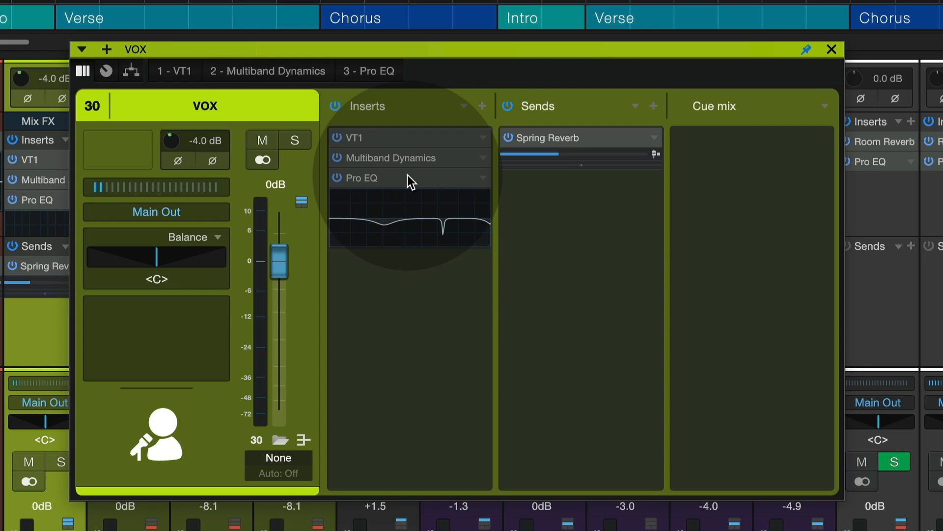
Step: Add FabFilter Pro-L 2 to the VOX inserts, close its plug-in window and expand its compact controls in the overview
drag(934, 354, 388, 302)
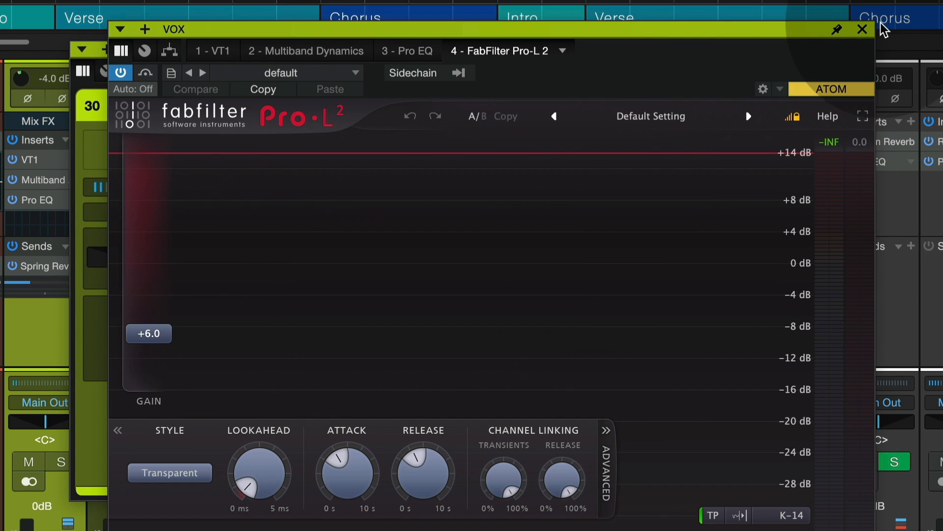
click(862, 29)
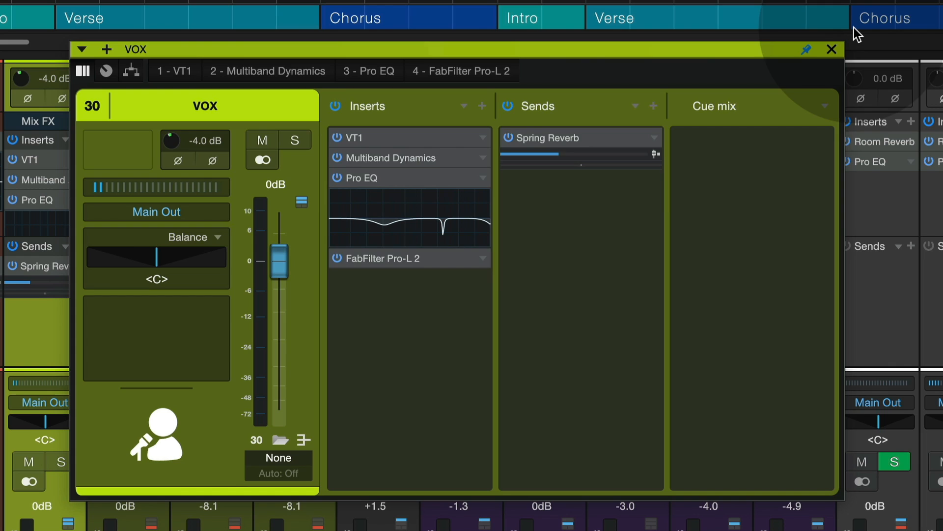
click(395, 256)
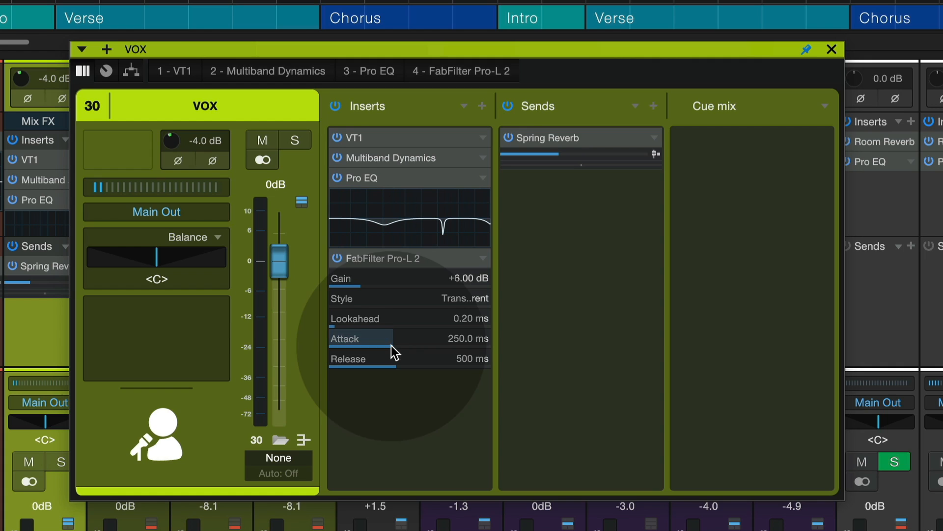
Step: Raise the FabFilter Pro-L 2 gain to +7.80 dB in the VOX channel overview and close the overview
mouse_move(388, 359)
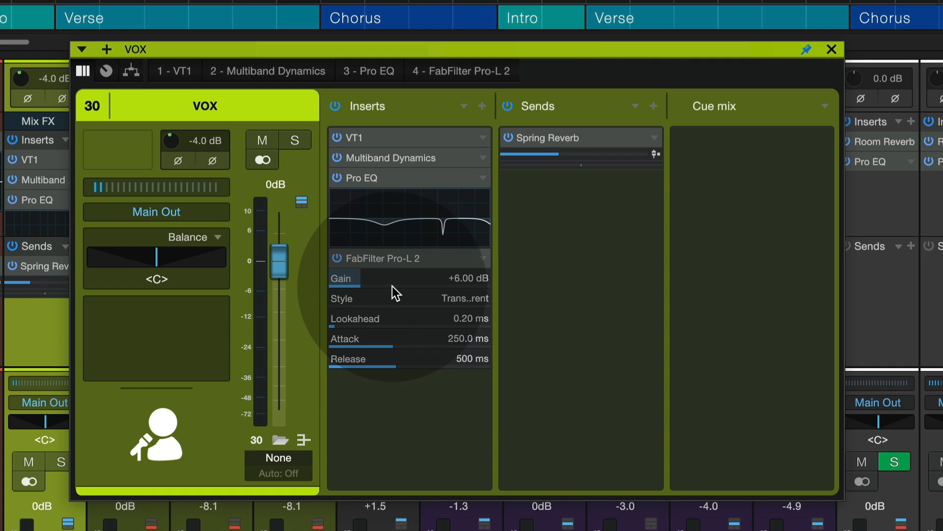
mouse_move(392, 286)
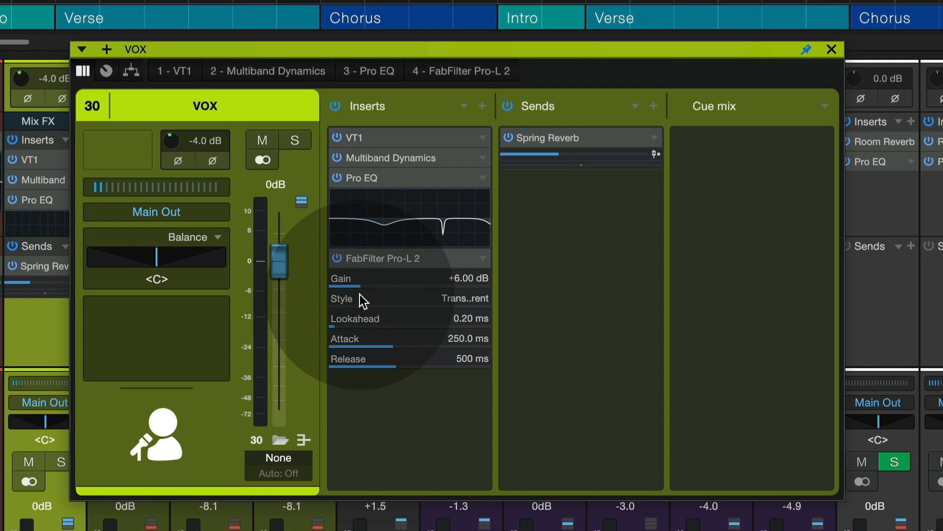
mouse_move(361, 281)
mouse_down()
mouse_move(390, 279)
mouse_move(357, 278)
mouse_move(370, 273)
mouse_up()
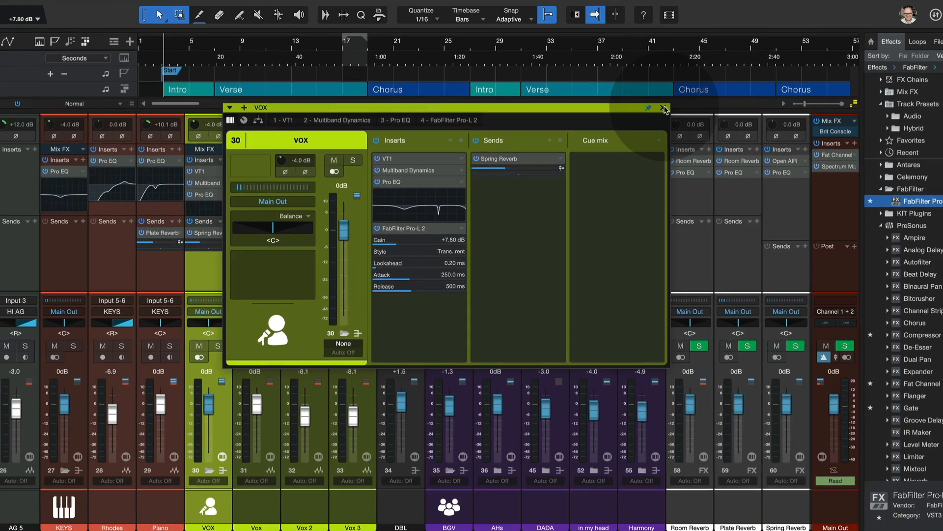
click(664, 108)
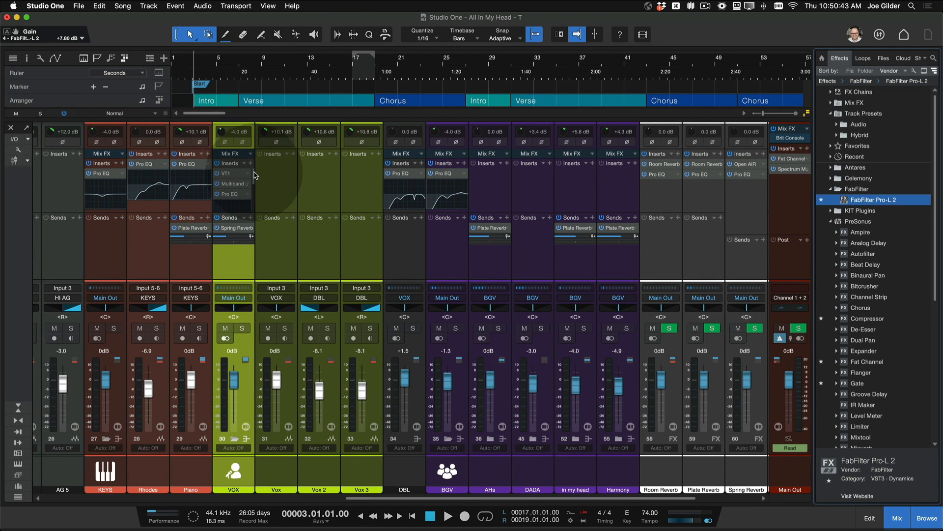
Step: Set the FabFilter Pro-L 2 lookahead to 0.05 ms from the VOX console strip and dismiss the Pro EQ window
scroll(263, 178, right, 2)
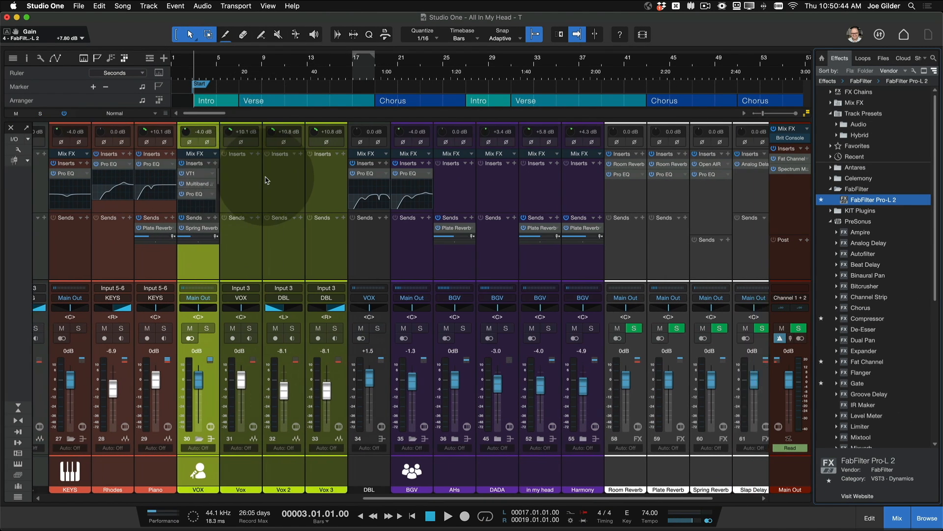
scroll(185, 190, down, 5)
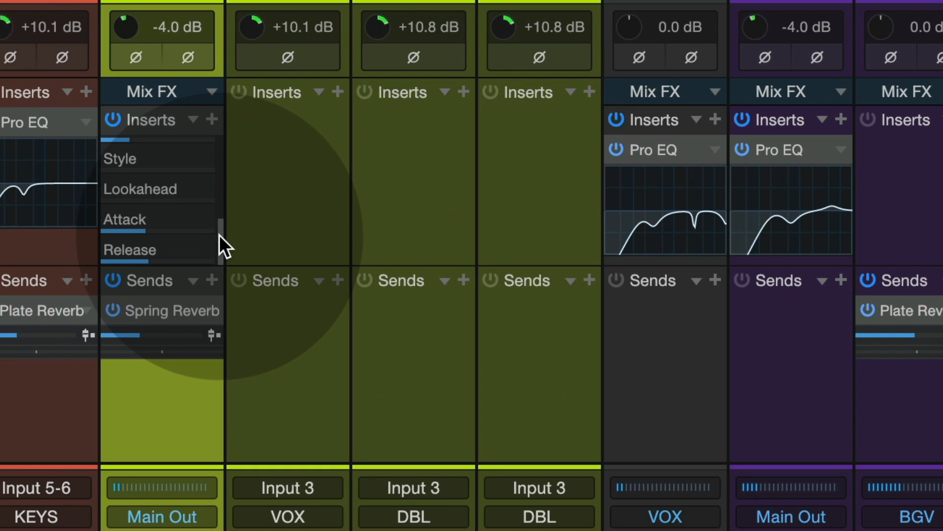
drag(198, 204, 203, 184)
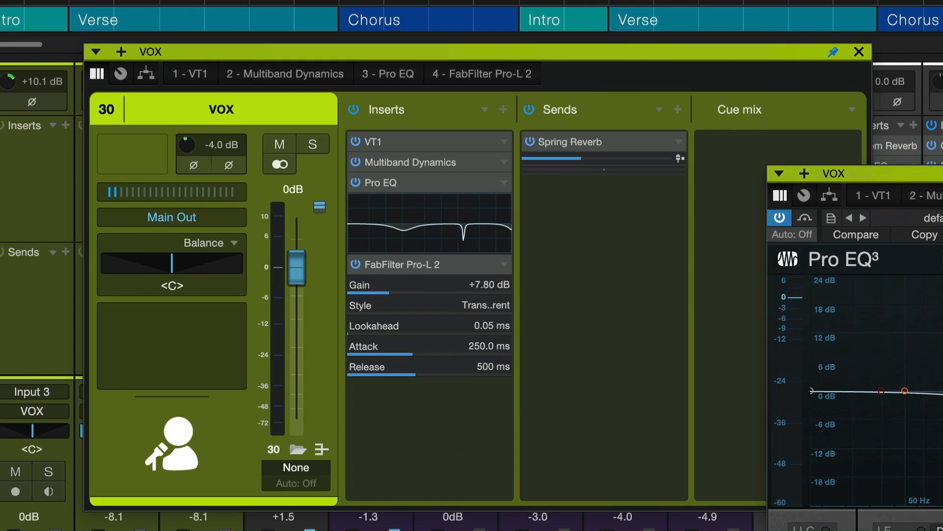
drag(909, 174, 683, 195)
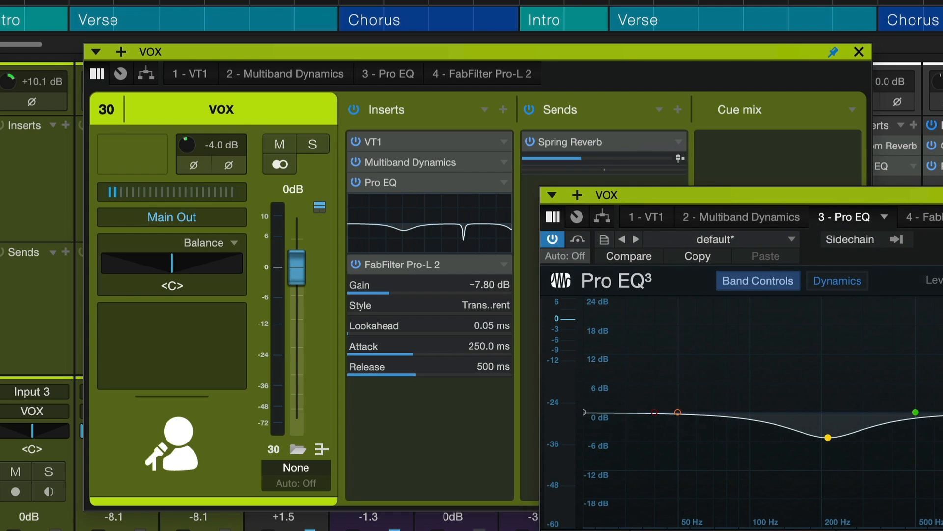
click(942, 195)
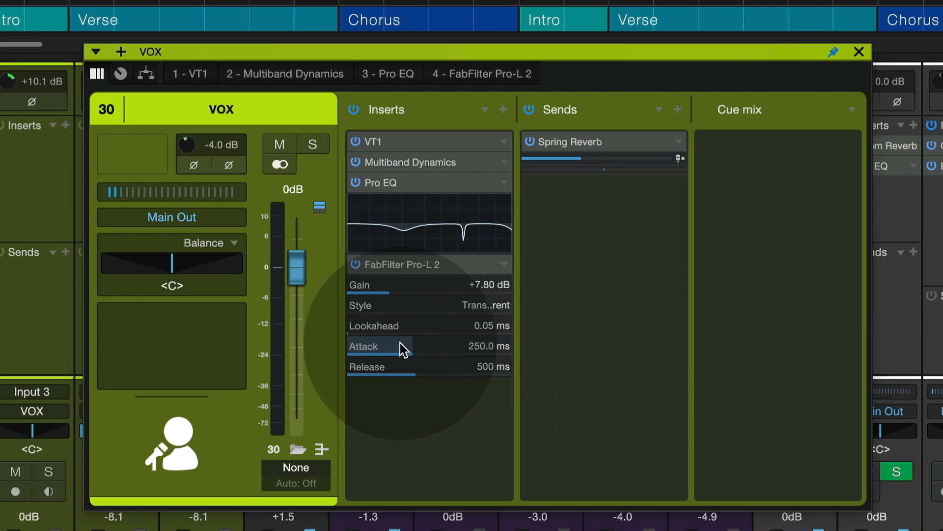
Step: Open the micro edit parameter setup for FabFilter Pro-L 2 on VOX and look through its parameter lists
mouse_move(400, 343)
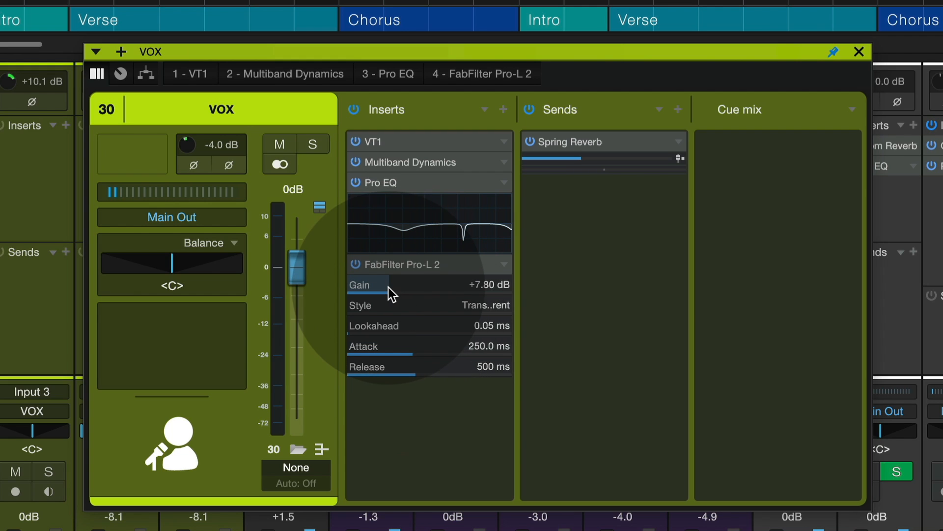
mouse_move(388, 287)
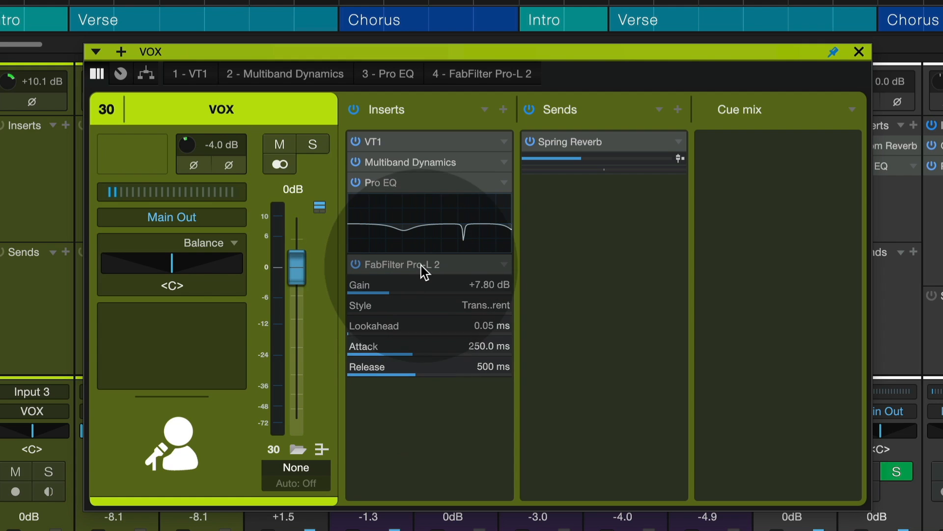
mouse_move(430, 361)
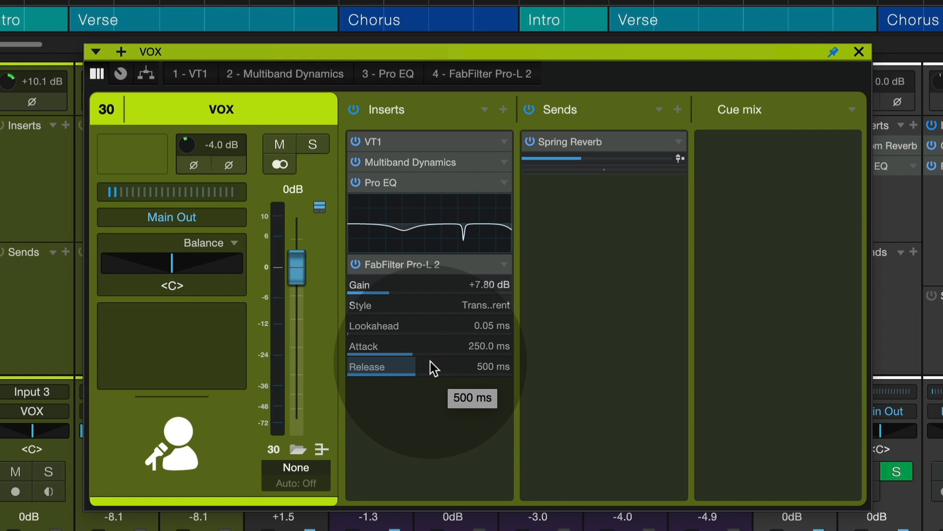
right_click(449, 265)
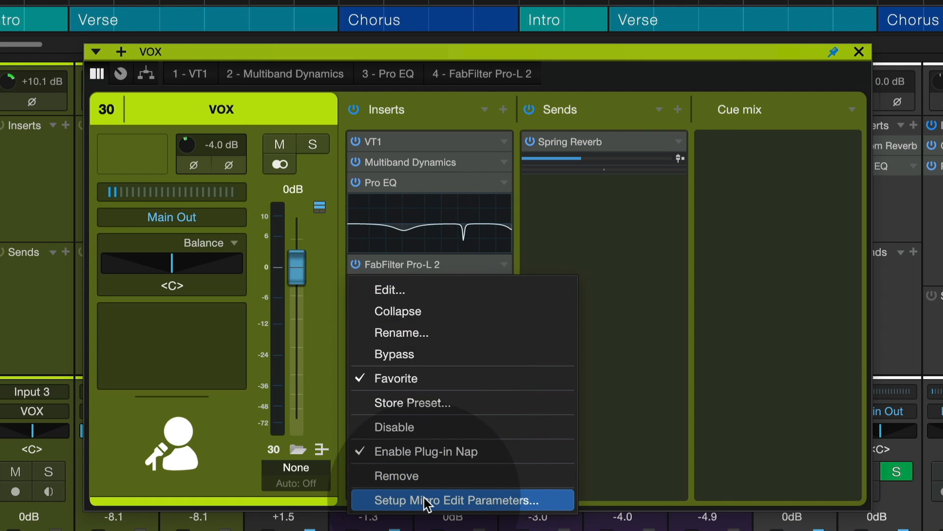
click(453, 500)
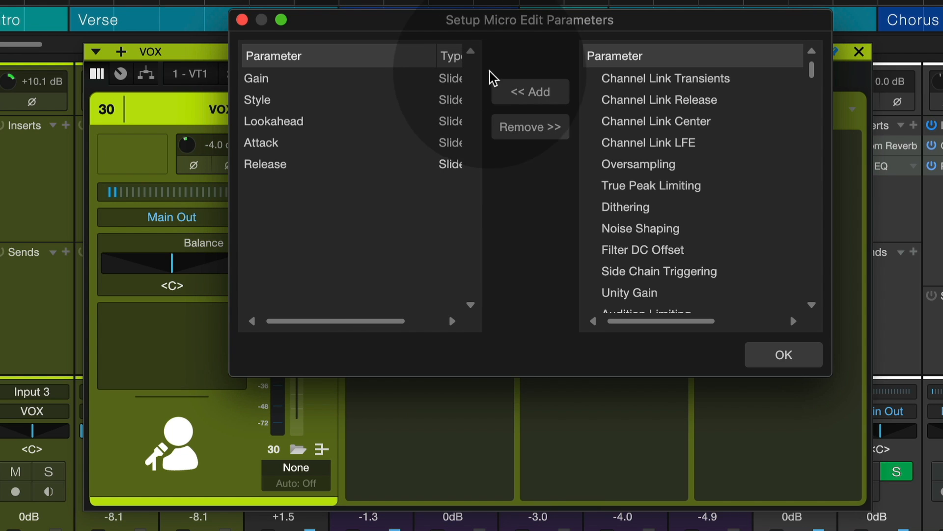
scroll(683, 111, down, 5)
scroll(683, 112, down, 10)
scroll(681, 112, up, 15)
Step: Remove Style from the FabFilter Pro-L 2 micro edit parameters
click(364, 79)
click(371, 105)
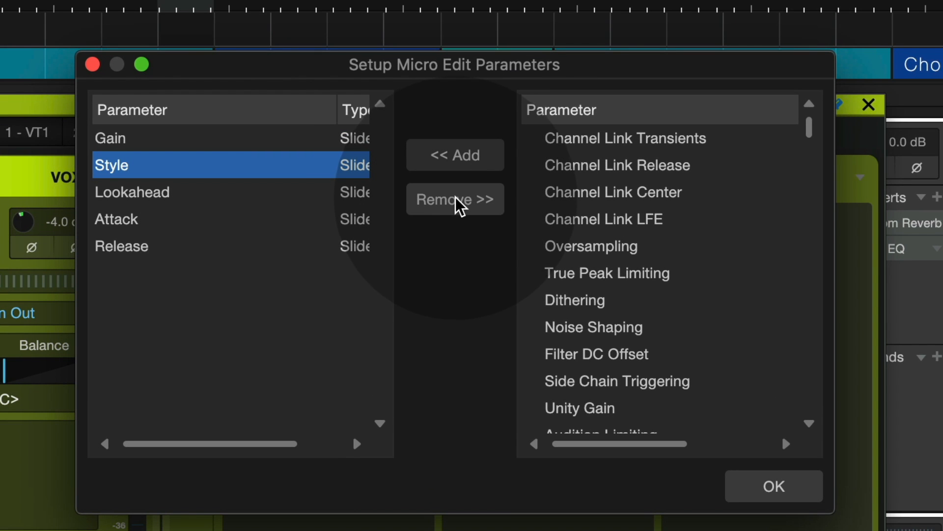
click(456, 205)
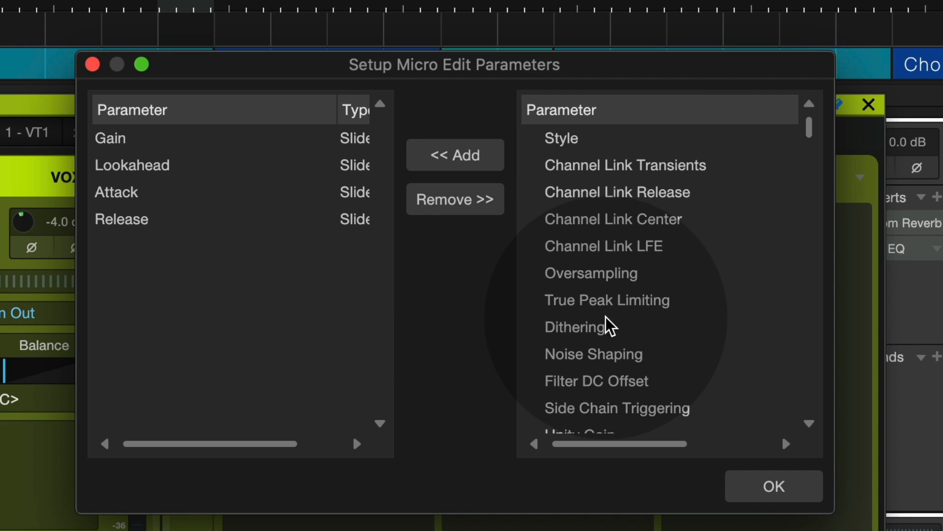
Step: Add Noise Shaping to the Pro-L 2 micro edit parameters, place it directly below Gain and confirm the setup
click(596, 355)
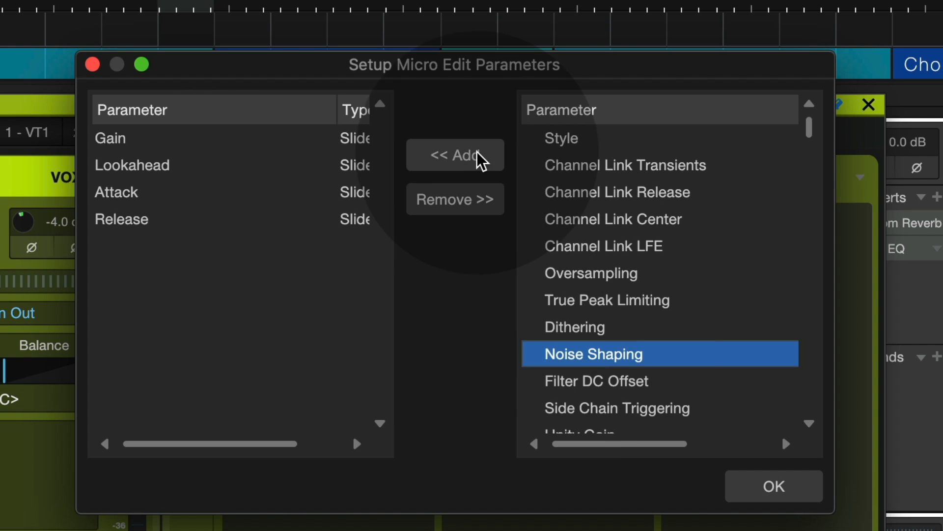
click(472, 155)
drag(219, 246, 215, 157)
click(774, 486)
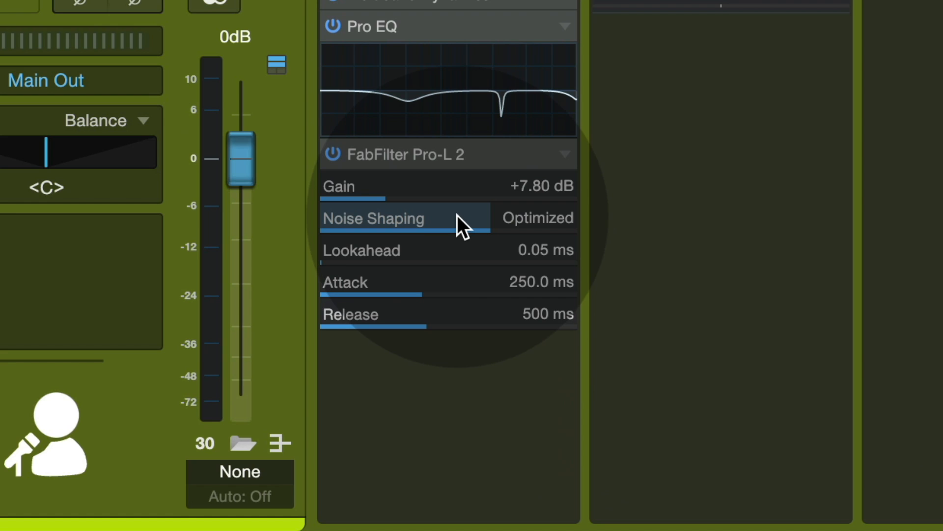
drag(457, 215, 466, 261)
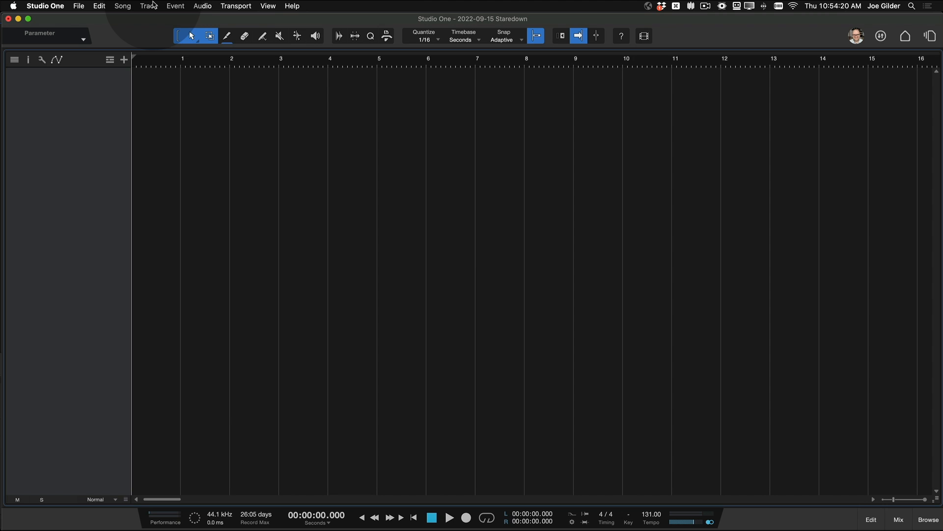
Step: Add tracks to the empty song by loading the Drumkit audio track preset
click(149, 6)
click(169, 19)
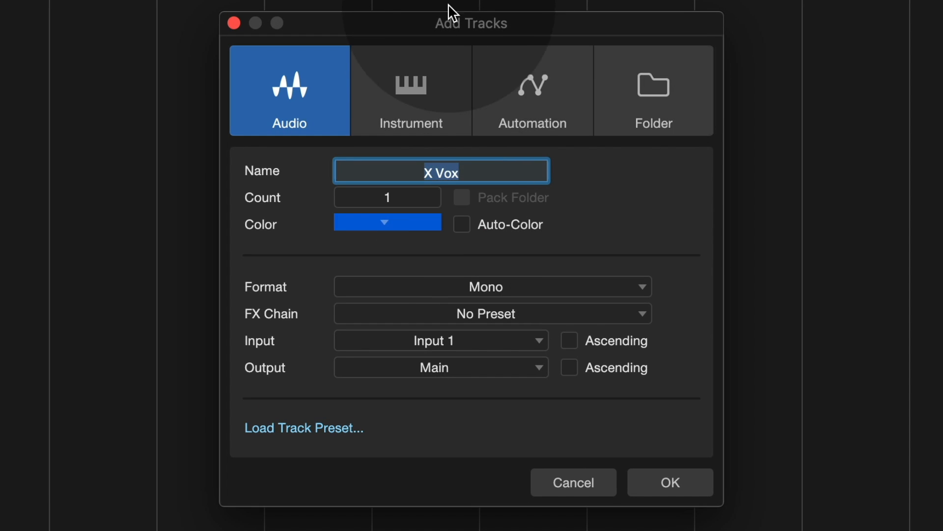
click(291, 430)
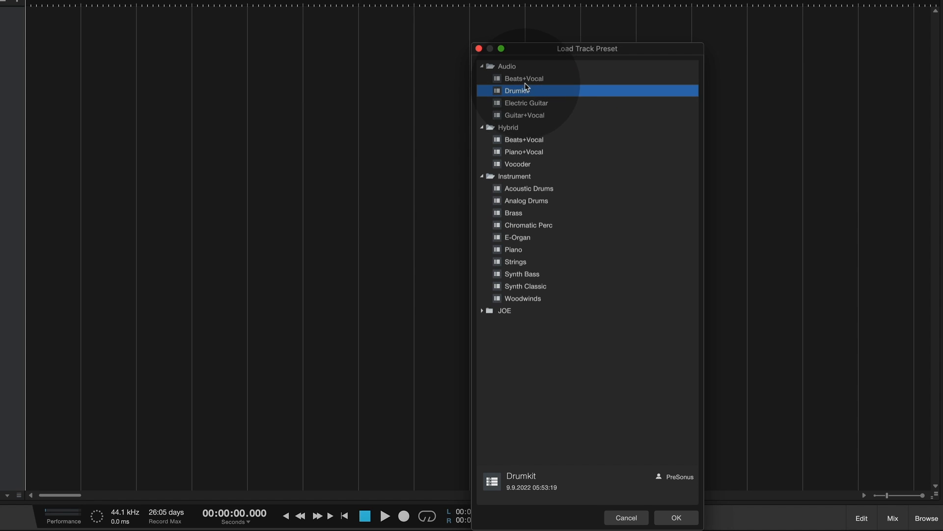
click(526, 103)
click(526, 94)
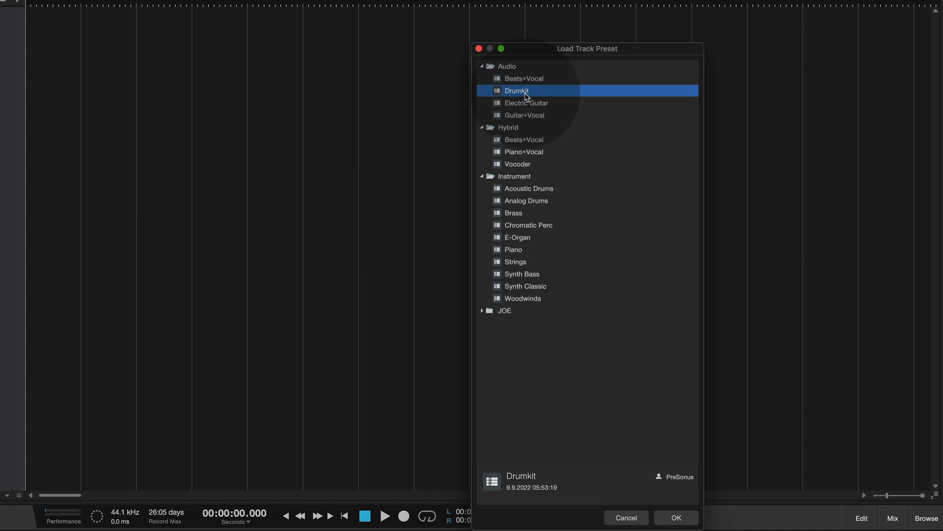
click(677, 517)
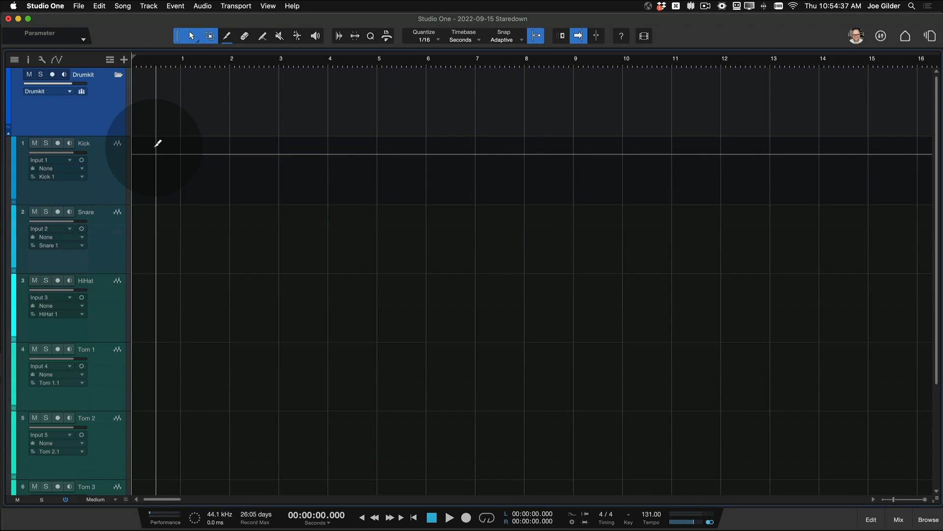
Step: Reduce the track height to Normal and select the Drumkit folder track after checking the Kick through Overheads tracks
scroll(155, 146, down, 3)
click(105, 130)
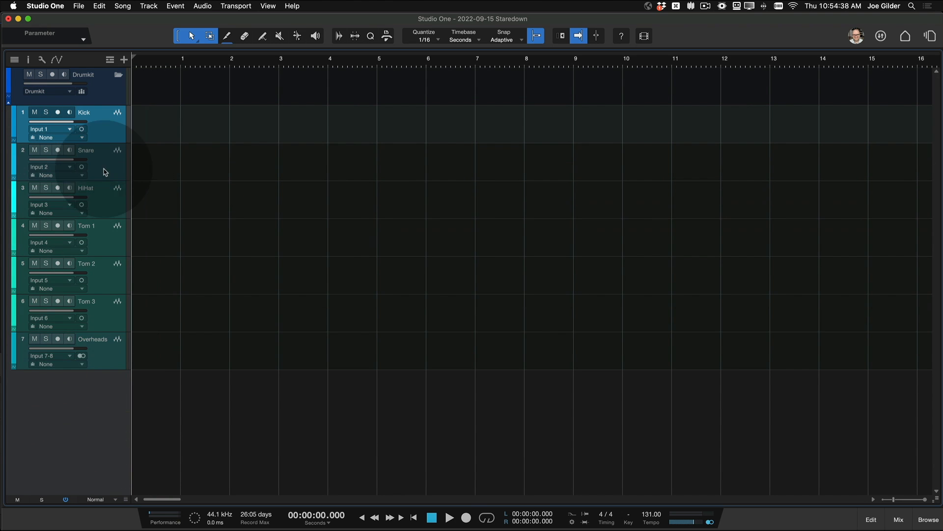
shift+click(108, 361)
click(109, 86)
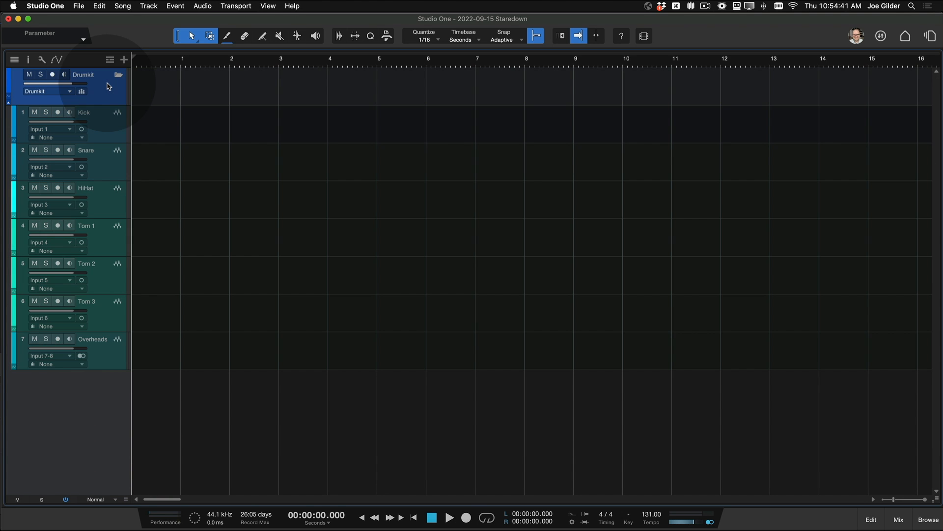
Step: Show the console and inspect the inserts and Drum Room sends across the Drumkit preset's channels
key(F3)
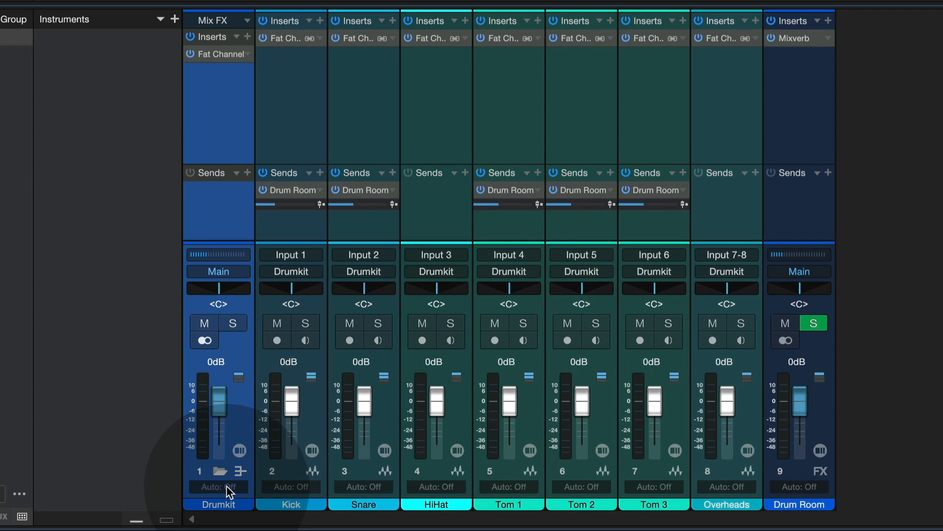
click(296, 131)
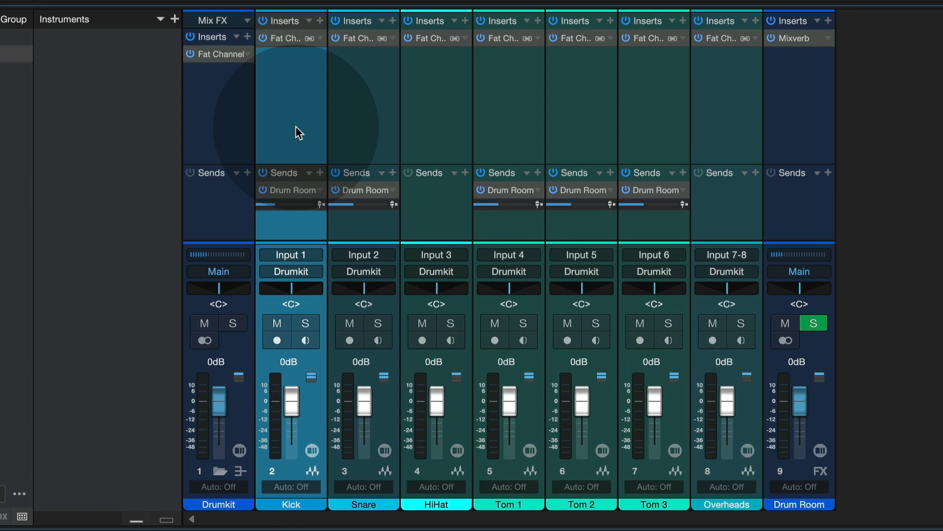
shift+click(743, 84)
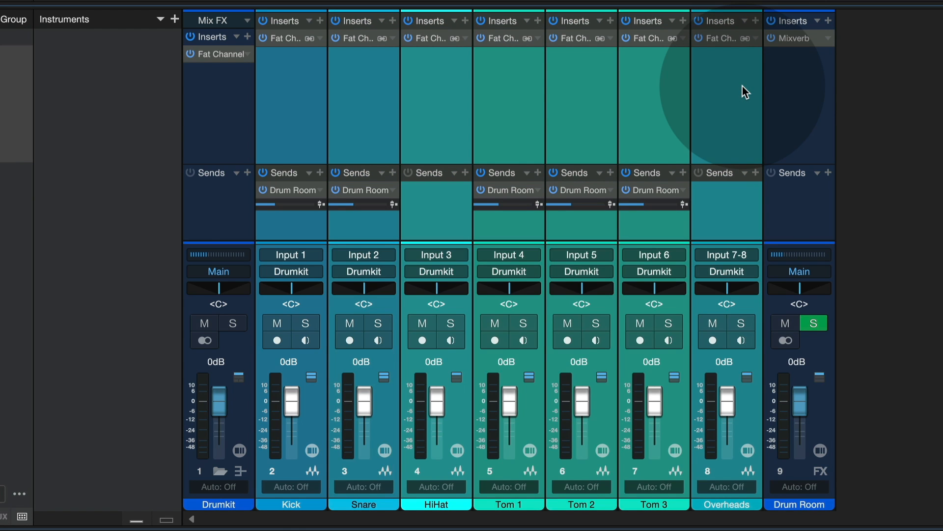
click(364, 122)
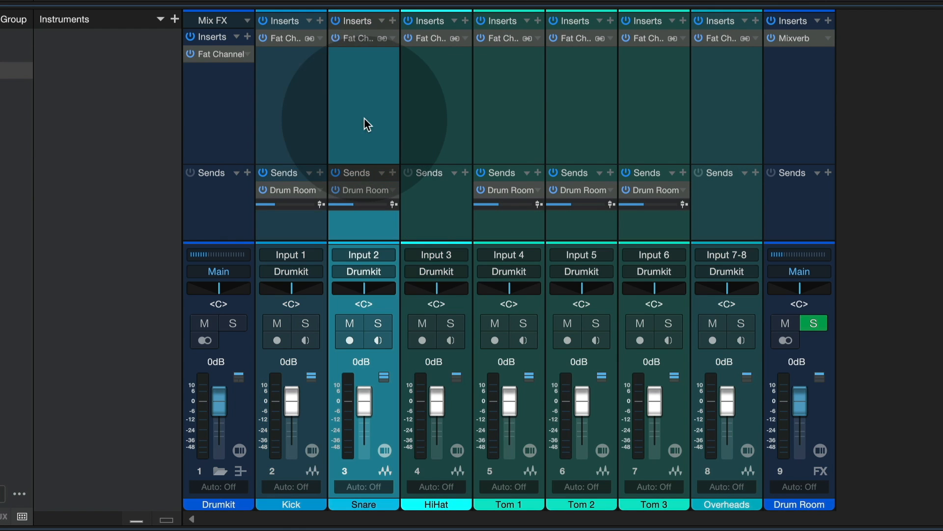
click(502, 124)
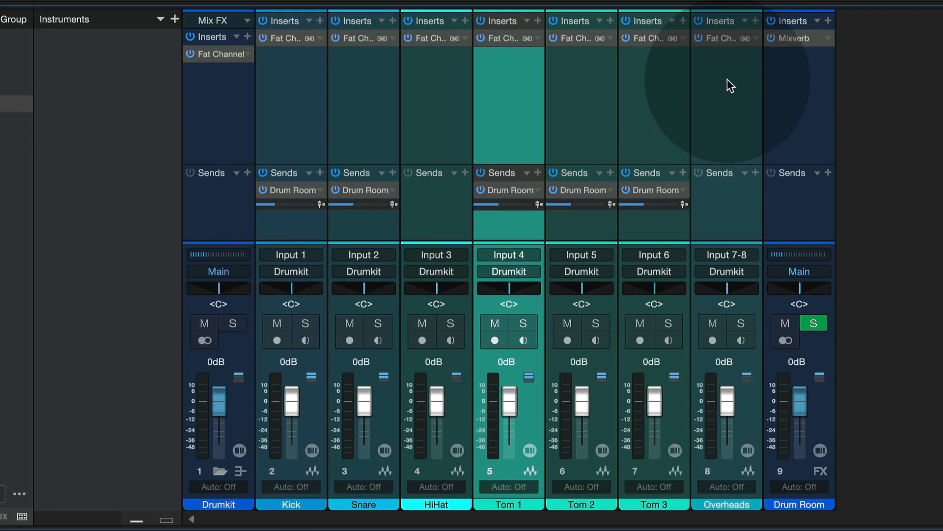
click(784, 87)
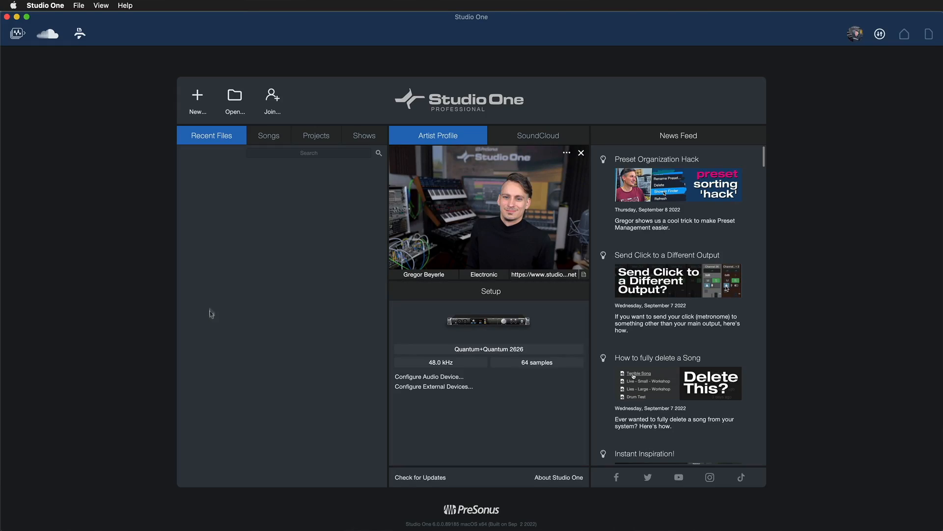
Step: Create a new song from the Create Content template and close its introductory tutorial
click(199, 99)
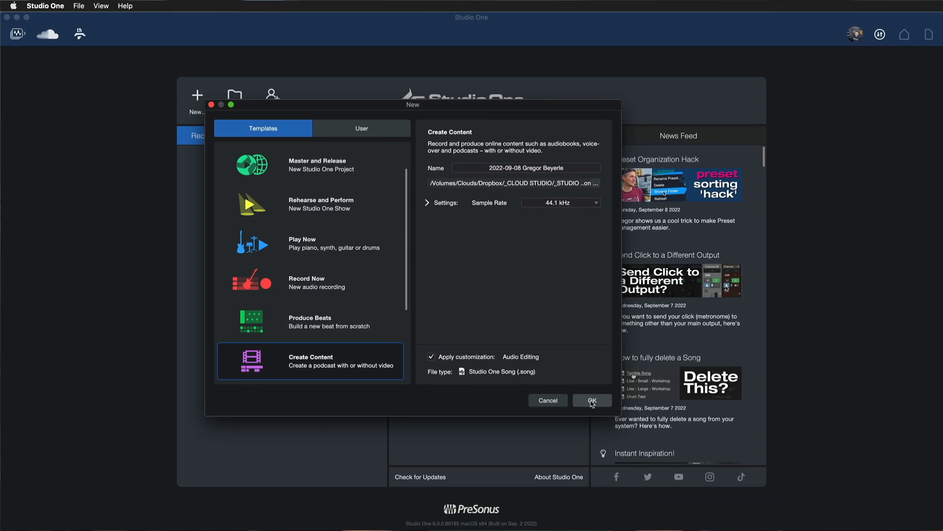
click(591, 400)
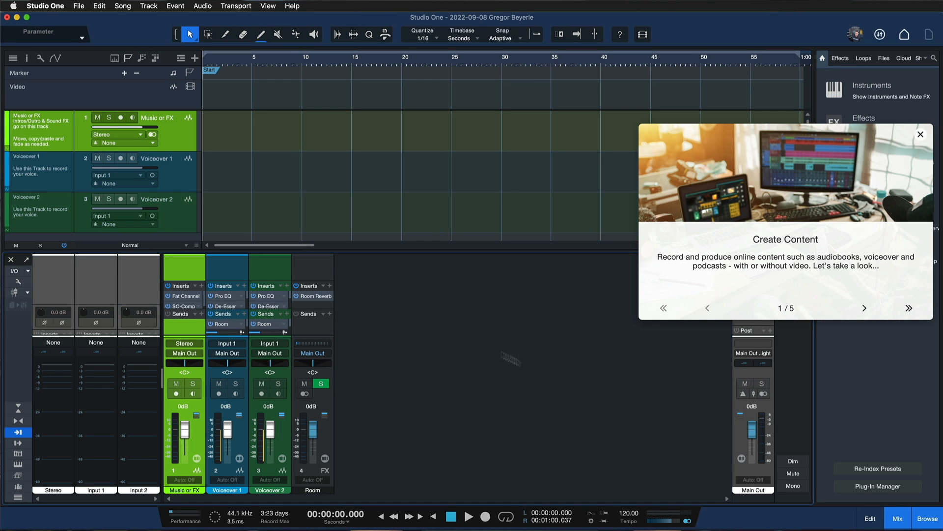
click(922, 135)
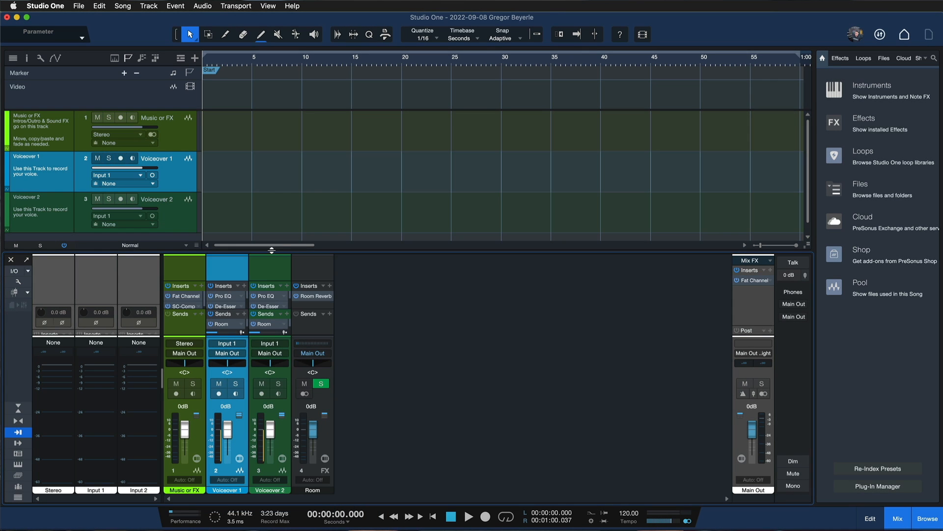
drag(271, 250, 281, 200)
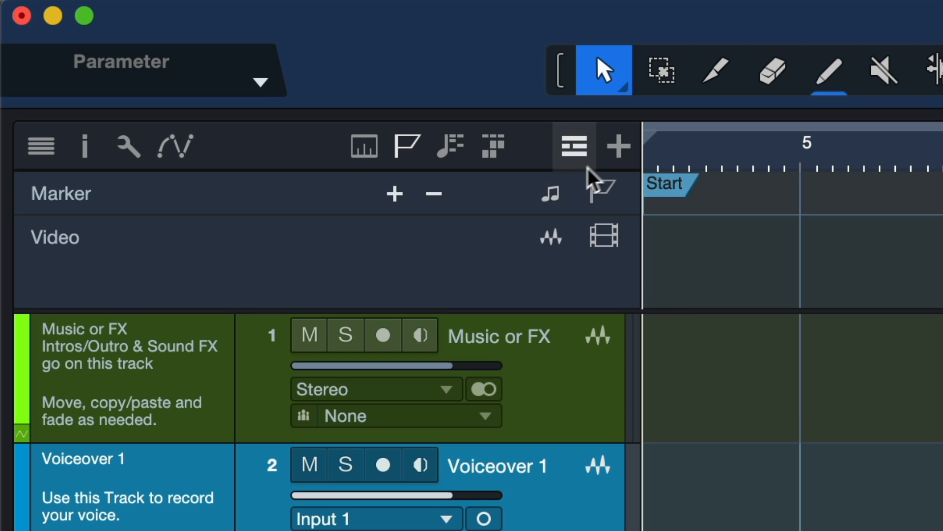
Step: Compare the global track controls in a widened track column with the collapsed Ruler-to-Tempo list in a narrowed one
drag(638, 252, 784, 248)
click(603, 149)
click(603, 148)
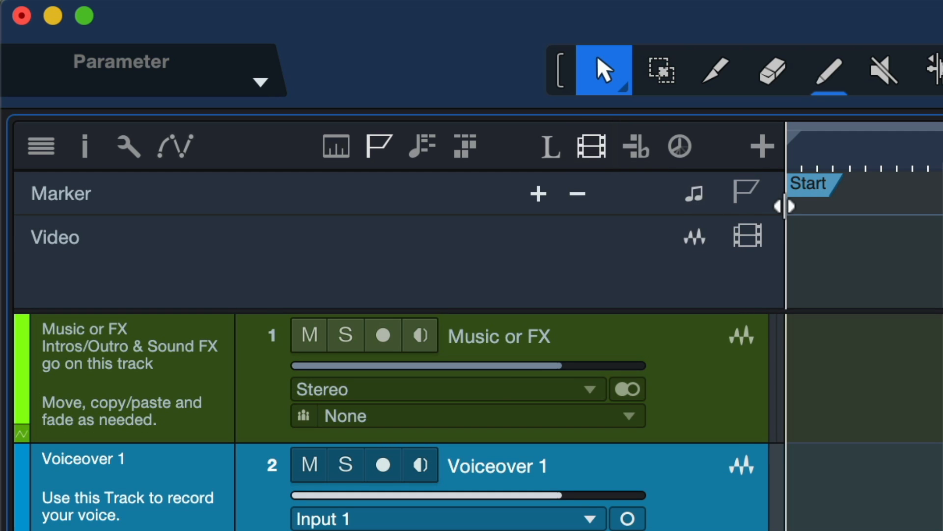
drag(784, 206, 582, 205)
click(514, 146)
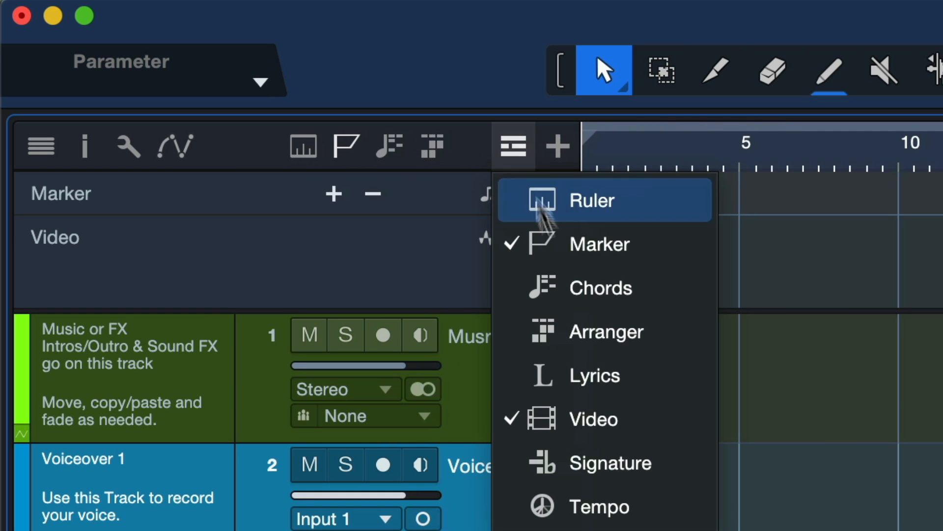
key(Escape)
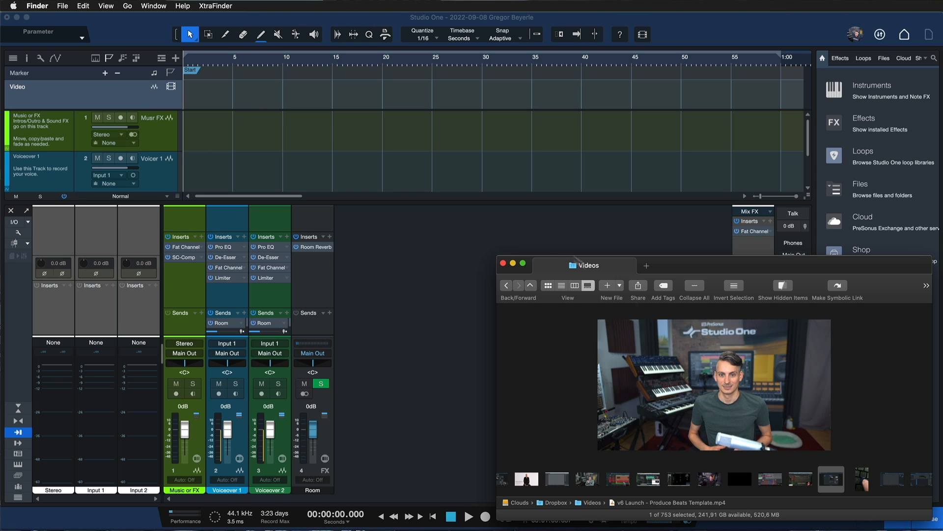
Step: Import v6 Launch - Produce Beats Template.mp4 from the Videos folder at the start of the Video track
mouse_move(680, 370)
drag(683, 376, 184, 104)
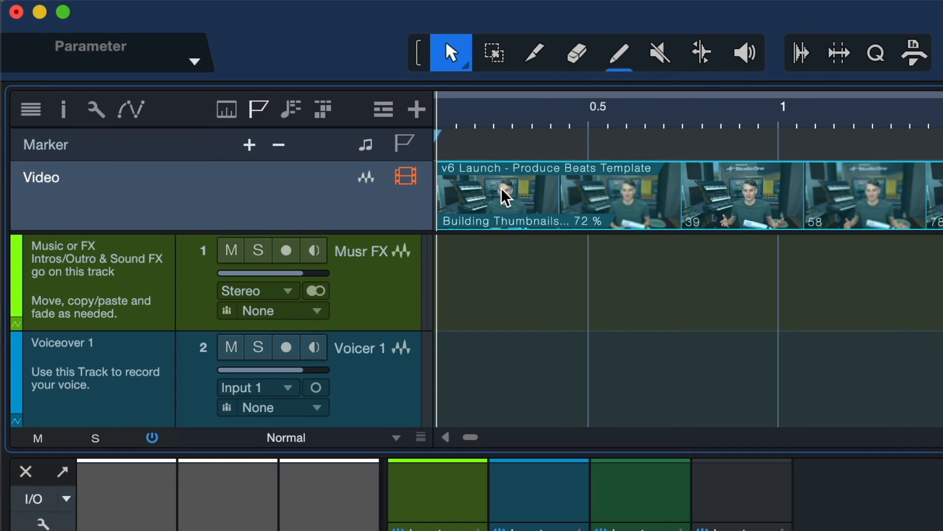
Step: Shift the video event later on the timeline, nudge it earlier in small steps, and move it back to the song start
drag(506, 196, 560, 208)
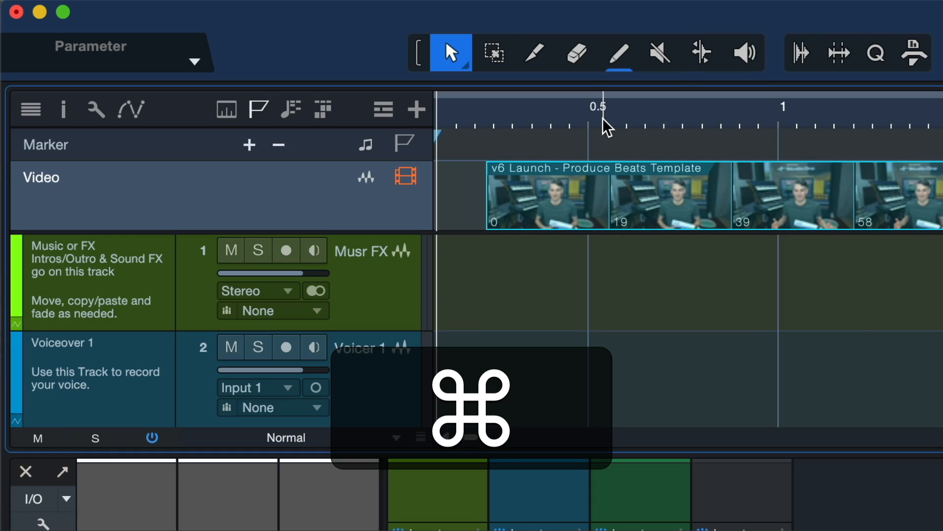
key(super+Left)
key(super+Left)
key(super+Left)
key(super+Left)
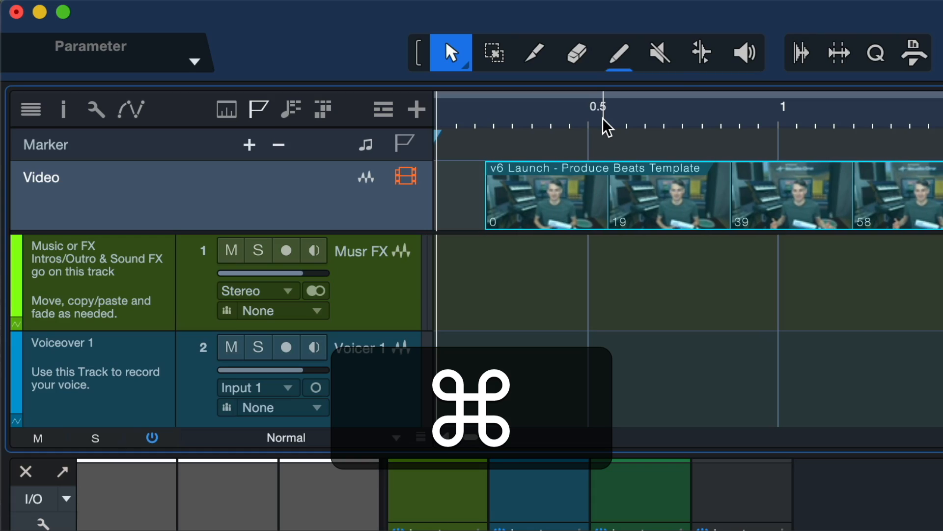
key(super+Left)
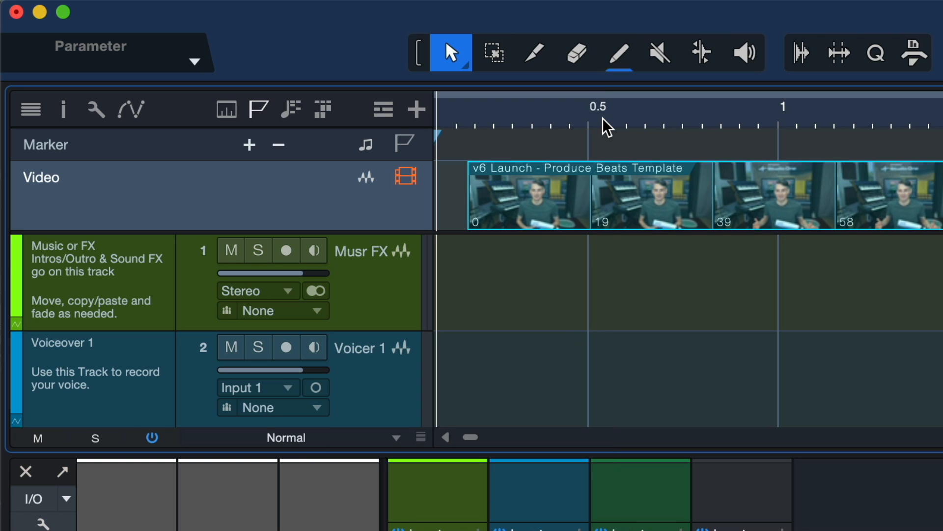
drag(611, 202, 554, 194)
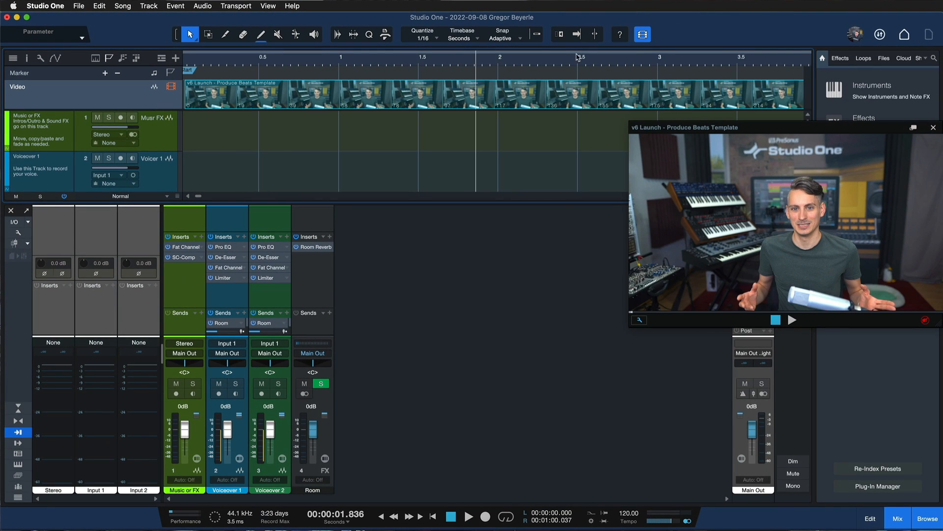
Step: Preview video frames by locating the playhead at several points, ending at about 4.2 s, and reposition the video player window
key(w)
key(w)
click(425, 59)
click(396, 59)
click(352, 59)
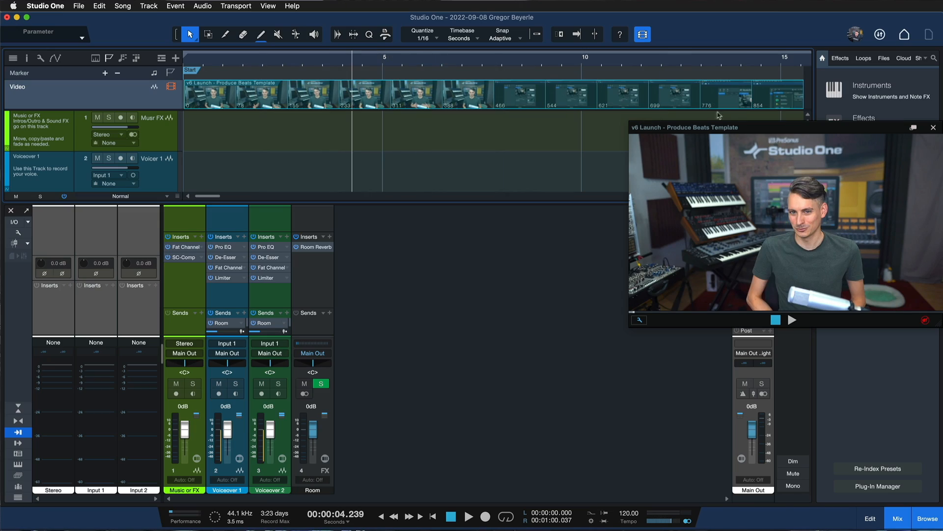
drag(724, 127, 606, 129)
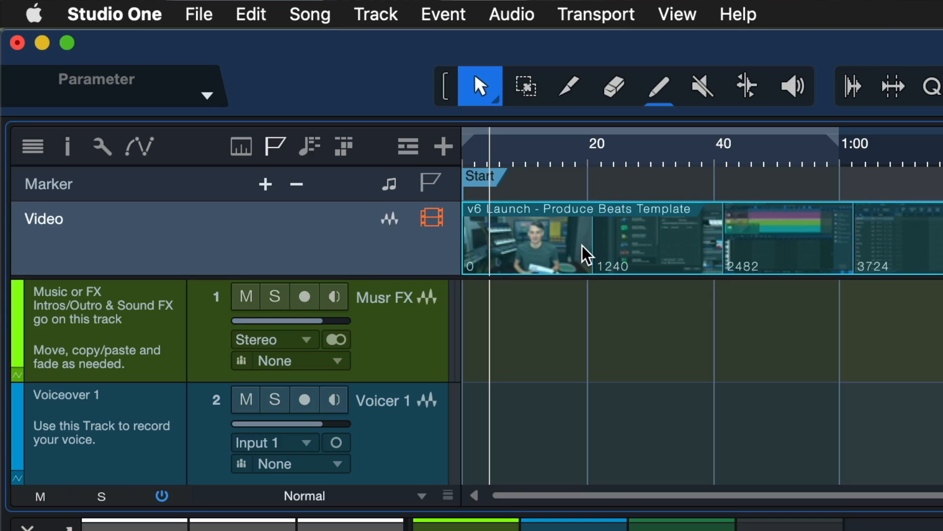
Step: Split the video event at about 10.4 s and 16 s and return to the Arrow tool
key(super+shift+z)
key(super+shift+z)
key(super+shift+z)
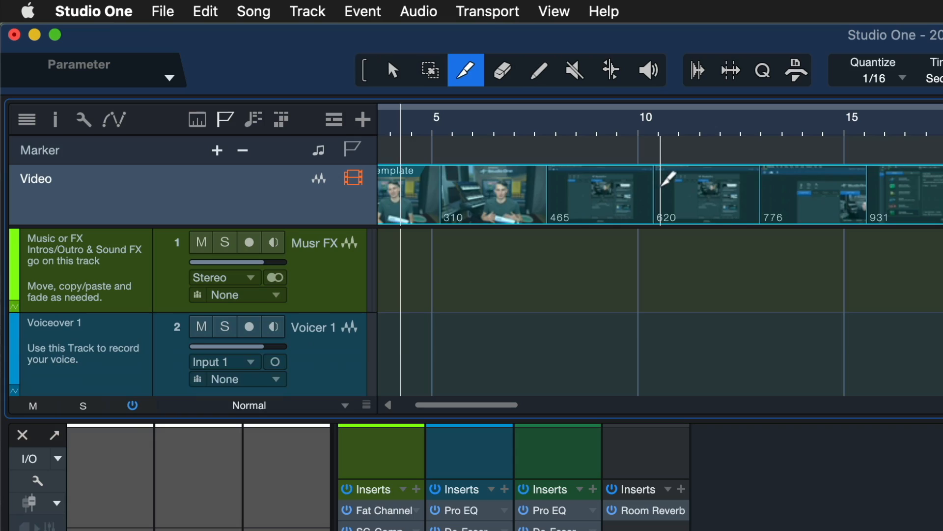
click(658, 193)
click(884, 192)
key(1)
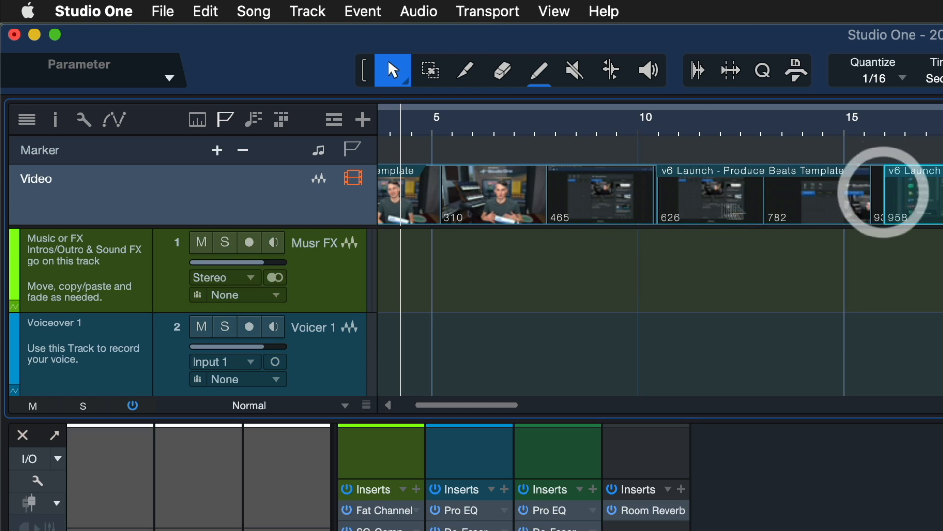
Step: Delete the middle video piece and adjust the event edges on both sides of the gap
click(735, 202)
key(Delete)
mouse_move(653, 207)
mouse_down()
mouse_move(783, 204)
mouse_move(644, 204)
mouse_up()
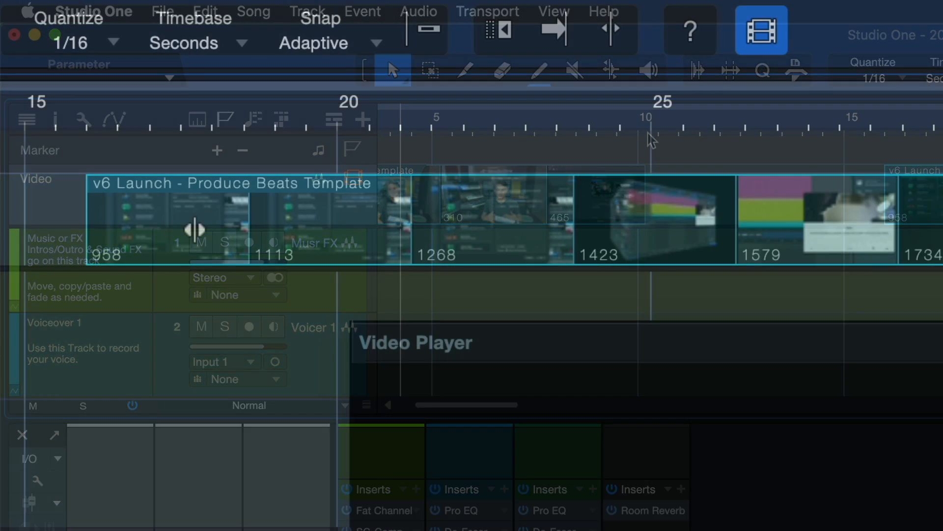
mouse_move(193, 230)
mouse_down()
mouse_move(427, 223)
mouse_move(290, 219)
mouse_move(464, 234)
mouse_move(588, 228)
mouse_move(270, 228)
mouse_move(647, 234)
mouse_move(199, 237)
mouse_up()
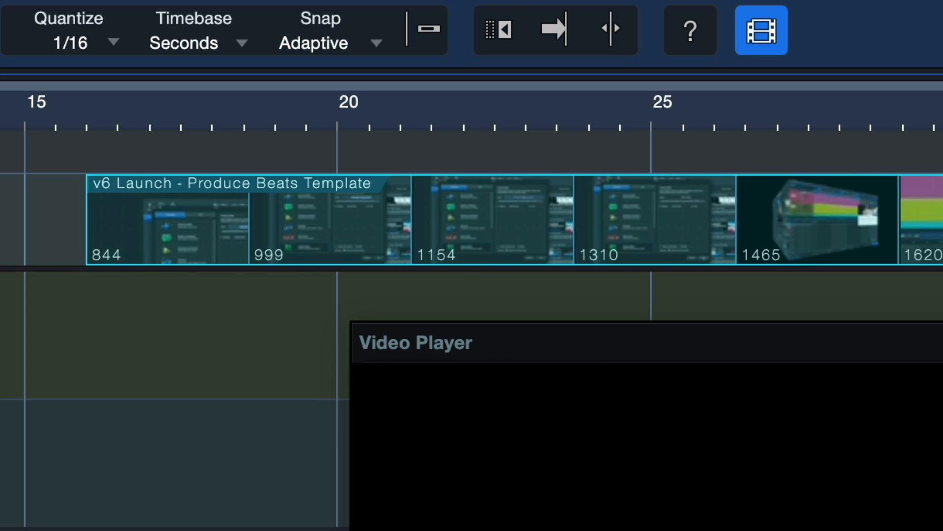
Step: Try the Time Lock option on the video event after the gap and inspect its Edit Lock option
right_click(492, 181)
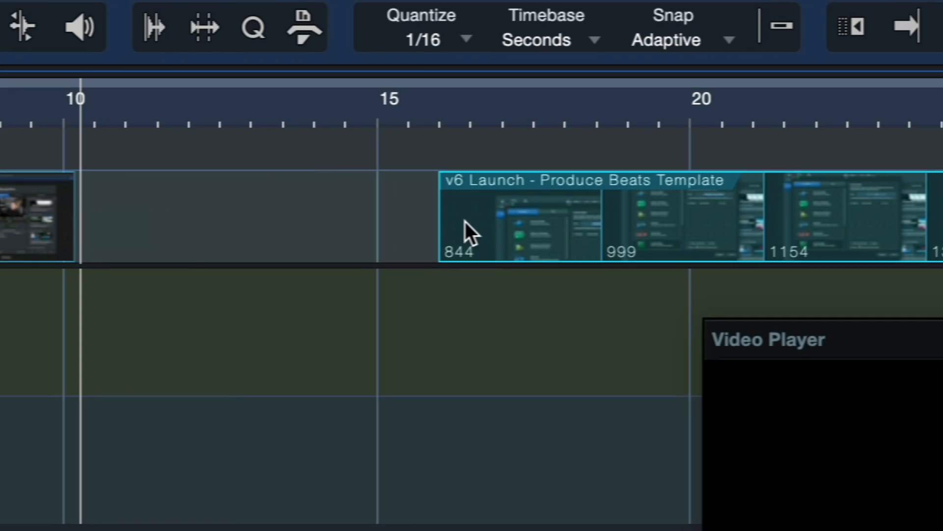
right_click(465, 222)
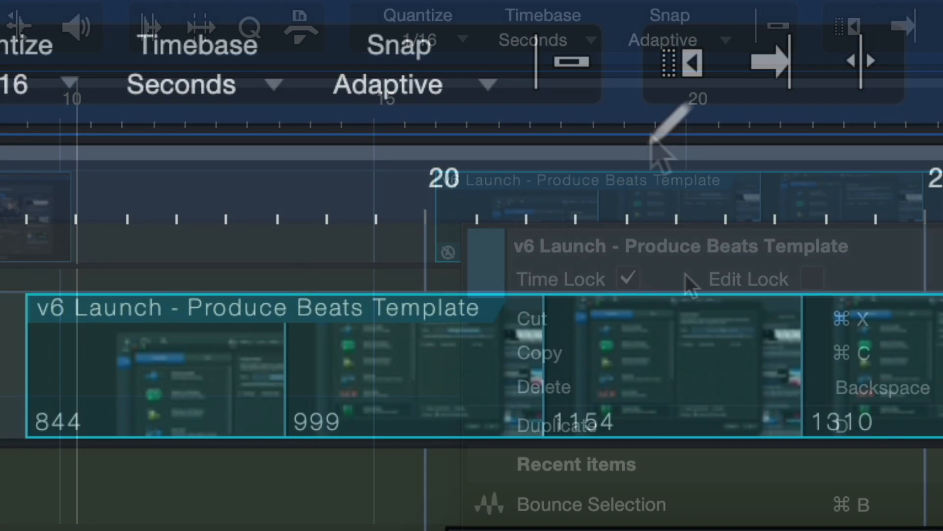
Step: Enable ripple editing, split the second video event at about 20.4 s, and delete the piece before the cut
click(694, 95)
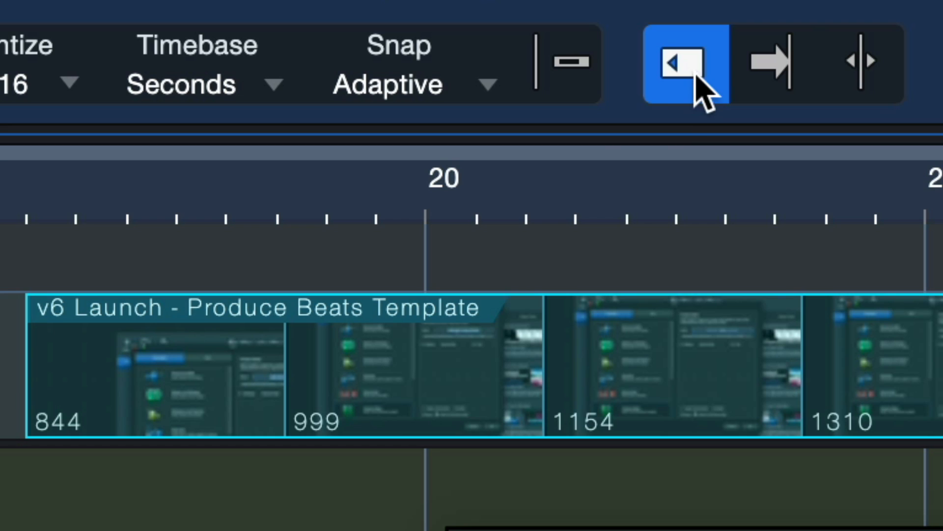
click(464, 341)
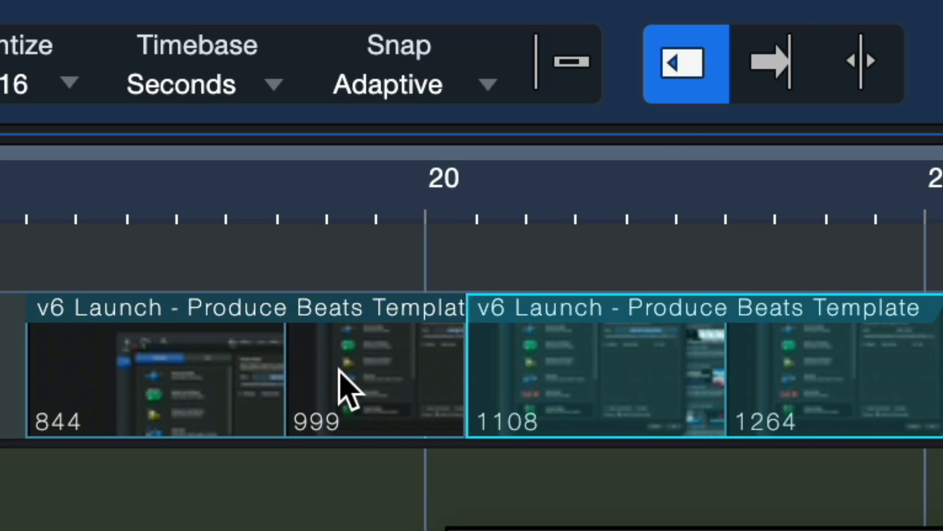
click(340, 387)
key(Delete)
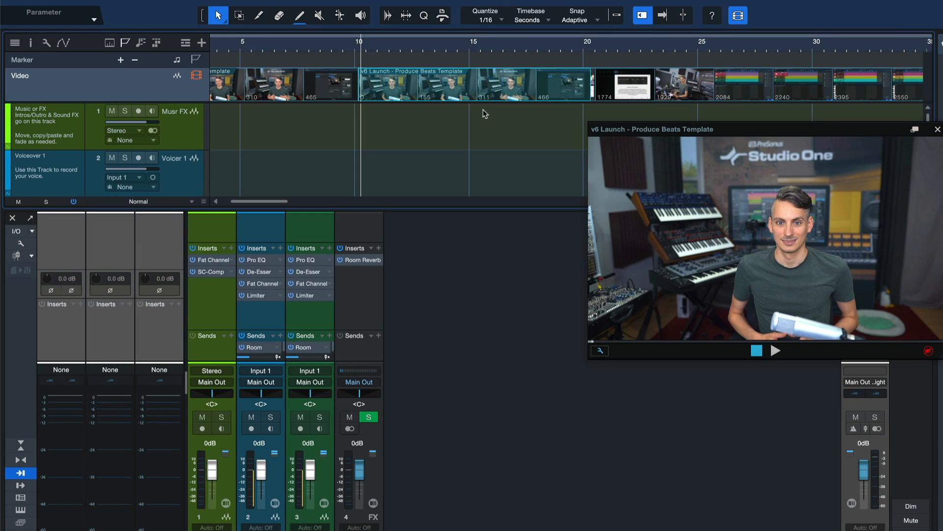
Step: Duplicate the opening video event repeatedly along the Video track with ripple editing active
key(d)
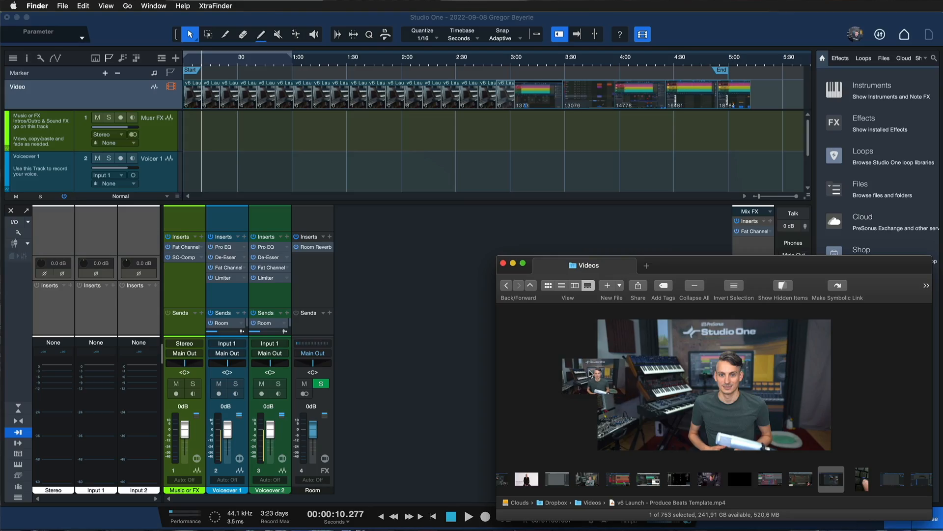
Step: Replace the video in the existing Video track events with v6 Launch - Produce Beats Template.mp4 from the Videos folder
drag(707, 388, 646, 113)
key(alt)
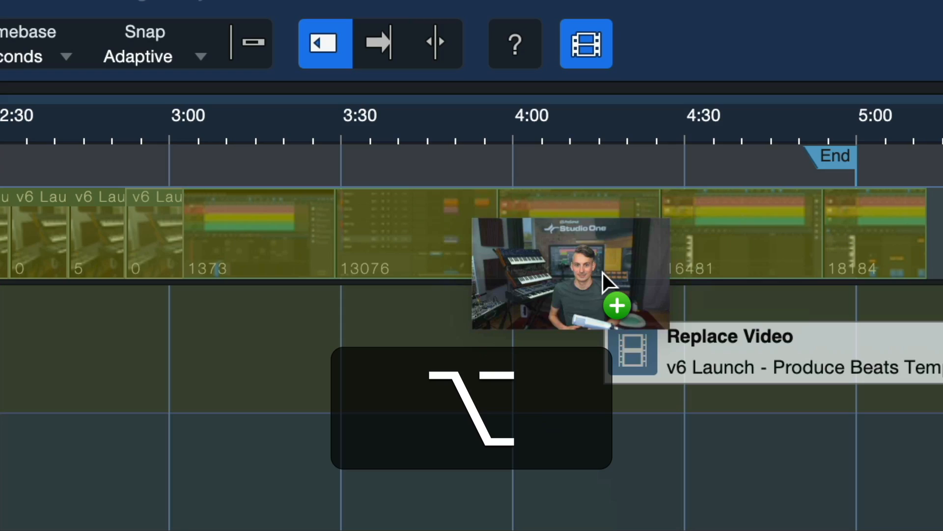
drag(603, 272, 603, 272)
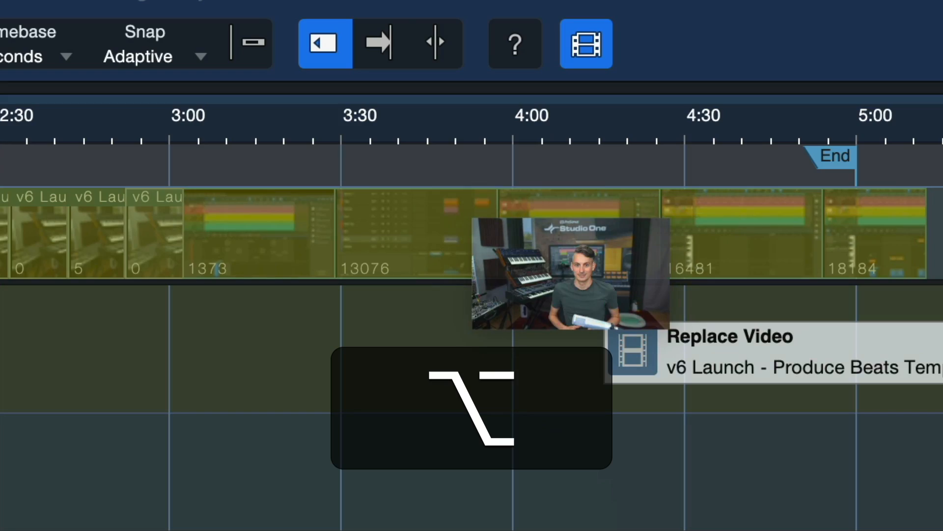
drag(607, 325, 607, 325)
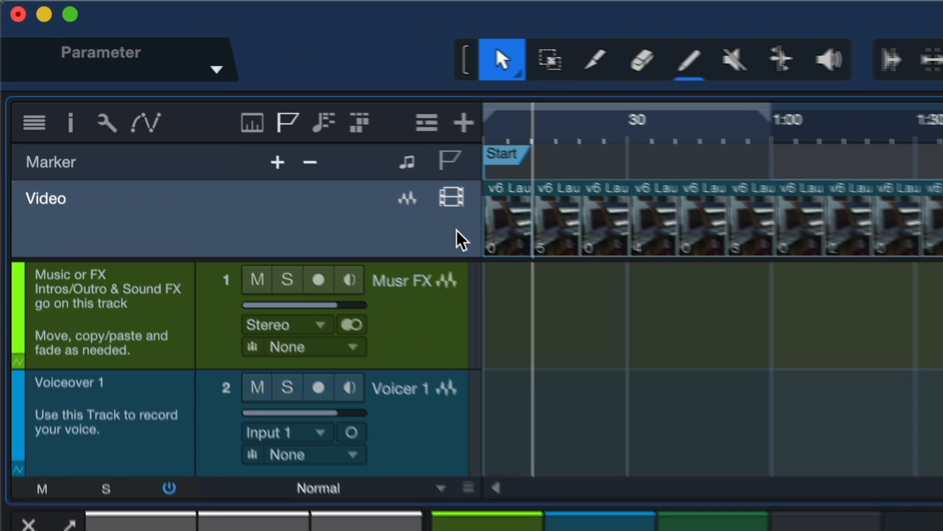
Step: Inspect the Video track's timeline frame rate option and set the song's frame rate from the video in the song setup
right_click(172, 101)
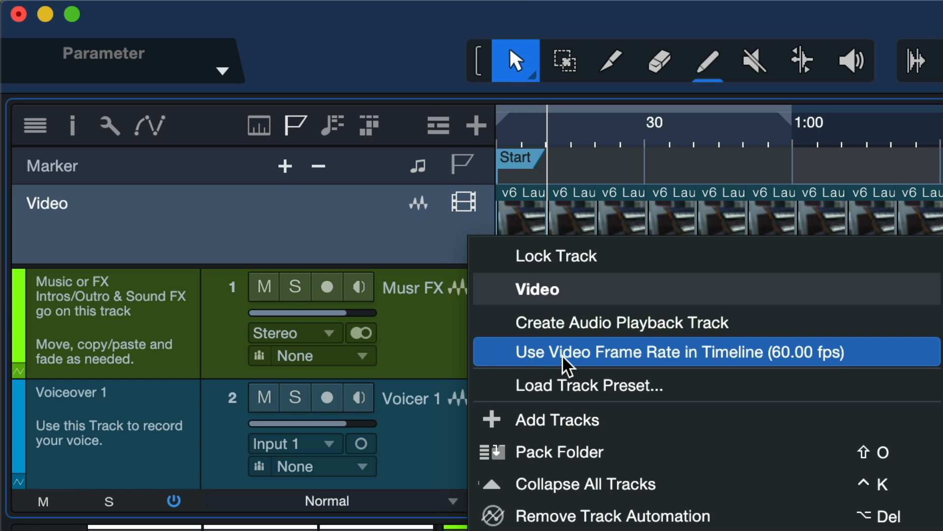
click(273, 267)
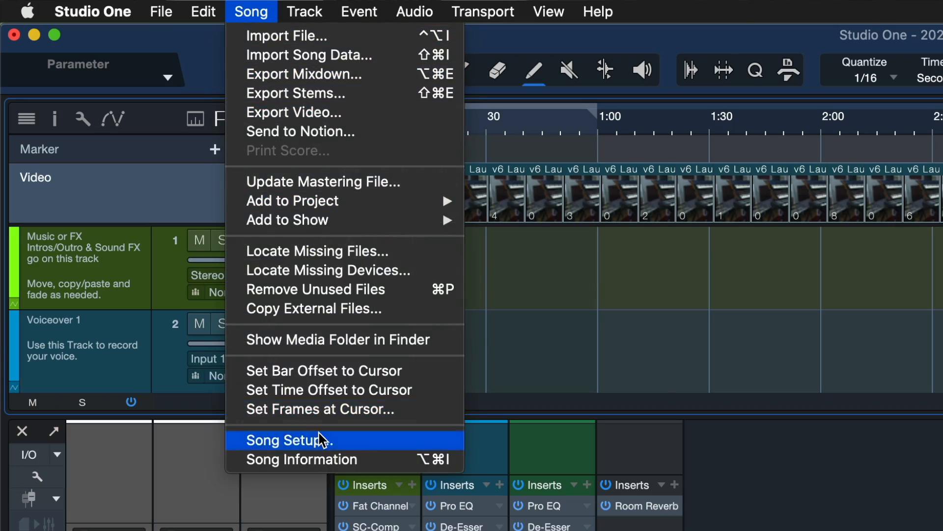
click(320, 439)
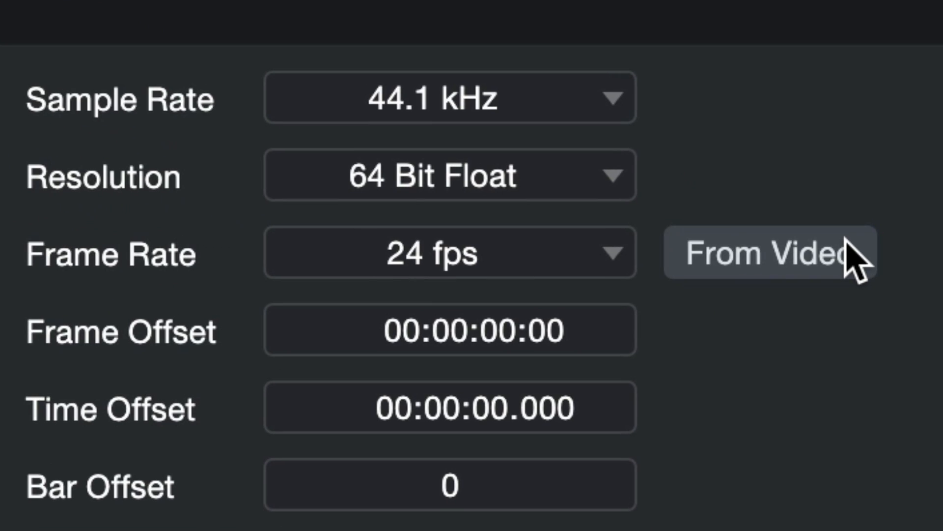
click(852, 255)
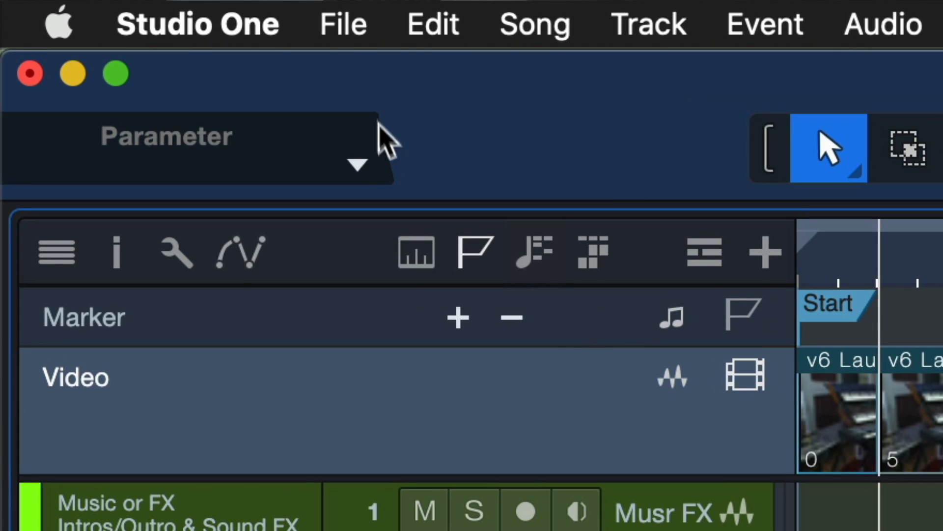
Step: Open the advanced video preferences to examine the frame rate and sound options for video imports
click(280, 22)
click(267, 143)
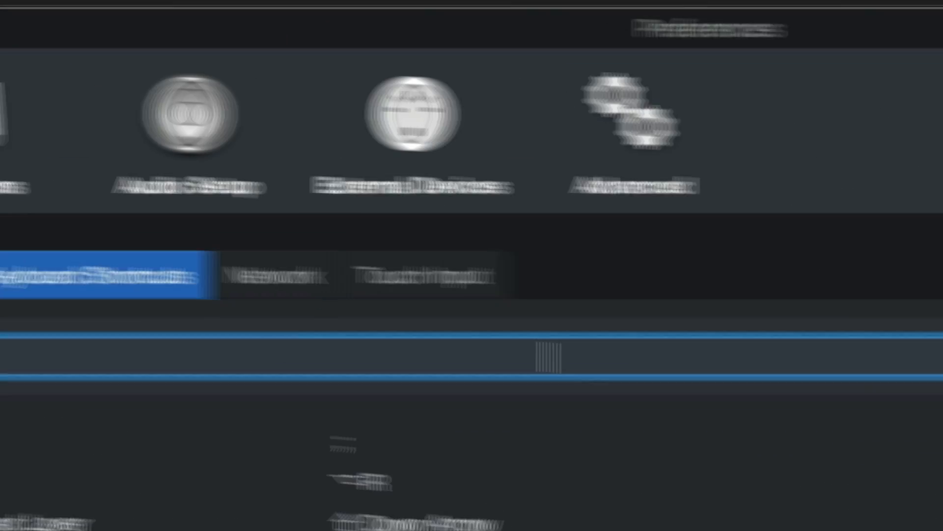
click(498, 178)
click(428, 257)
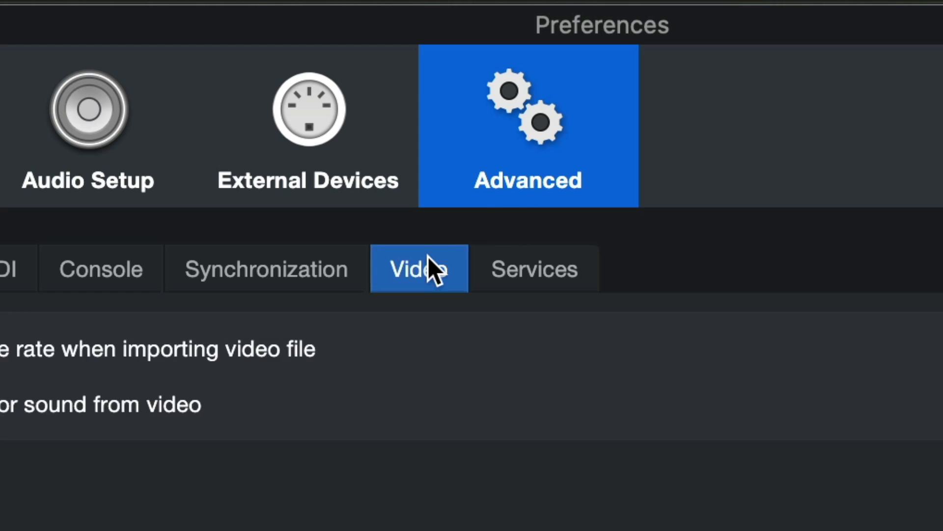
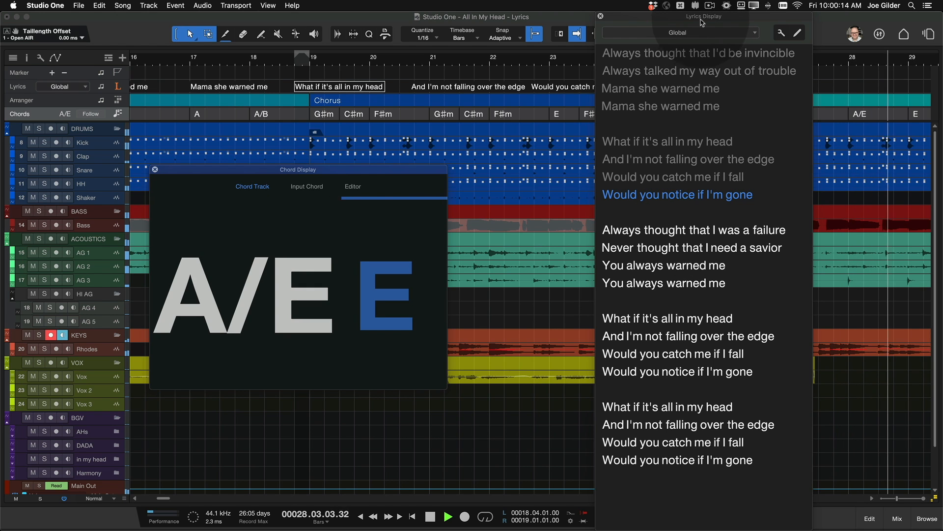
Step: Reposition the Lyrics Display and play the song from the lyric line "Always thought that I'd be invincible"
drag(702, 20, 732, 21)
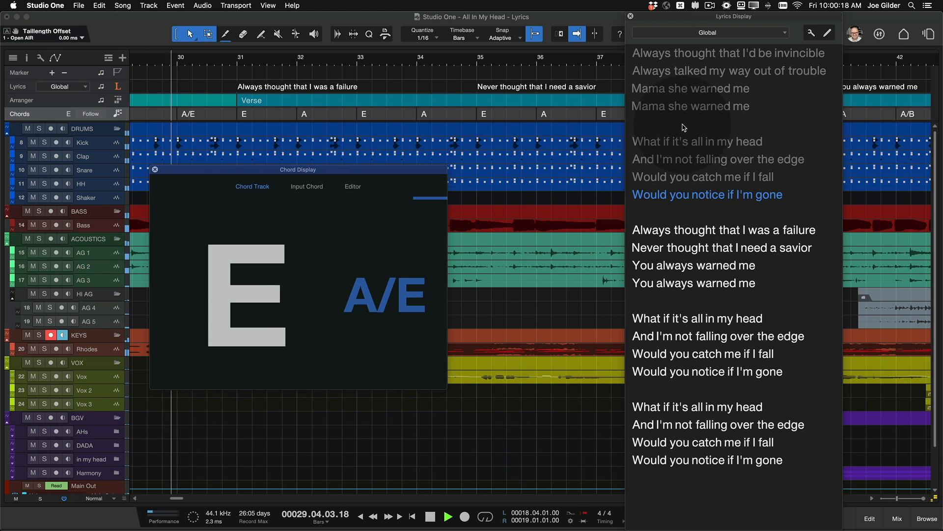
key(space)
click(715, 57)
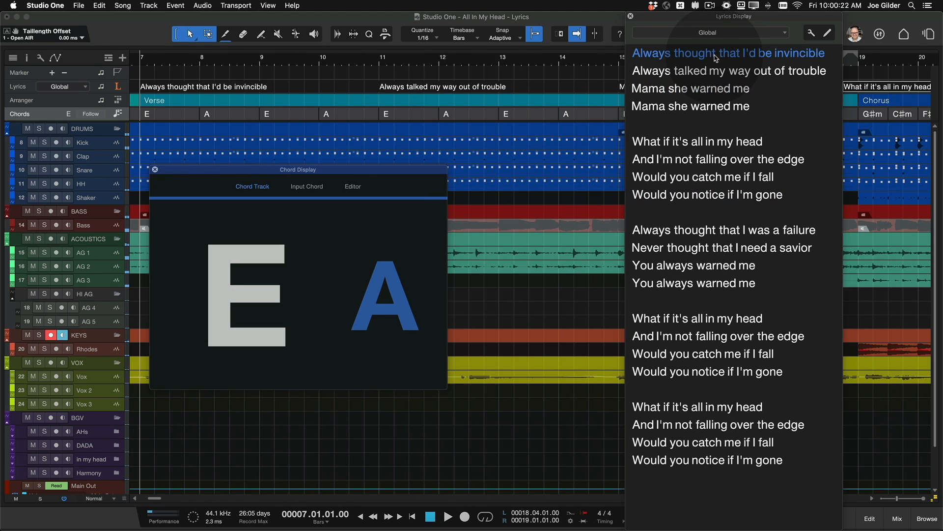
key(space)
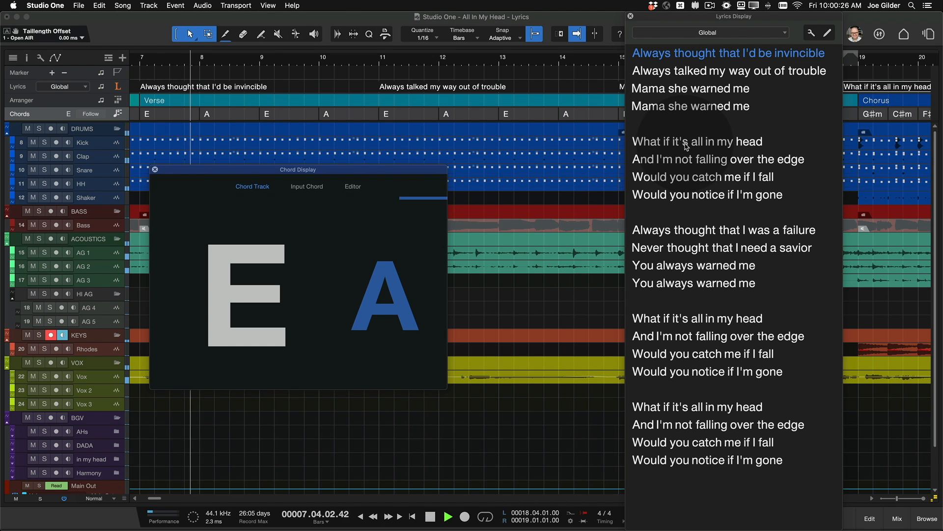
Step: Jump playback to the second chorus's "What if it's all in my head" and to "Always thought that I was a failure", and stop playback
click(673, 319)
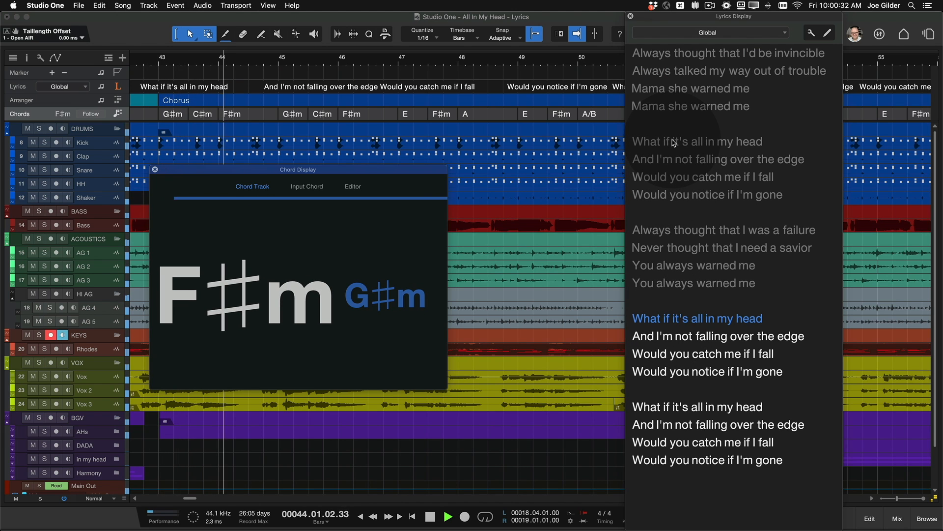
click(688, 231)
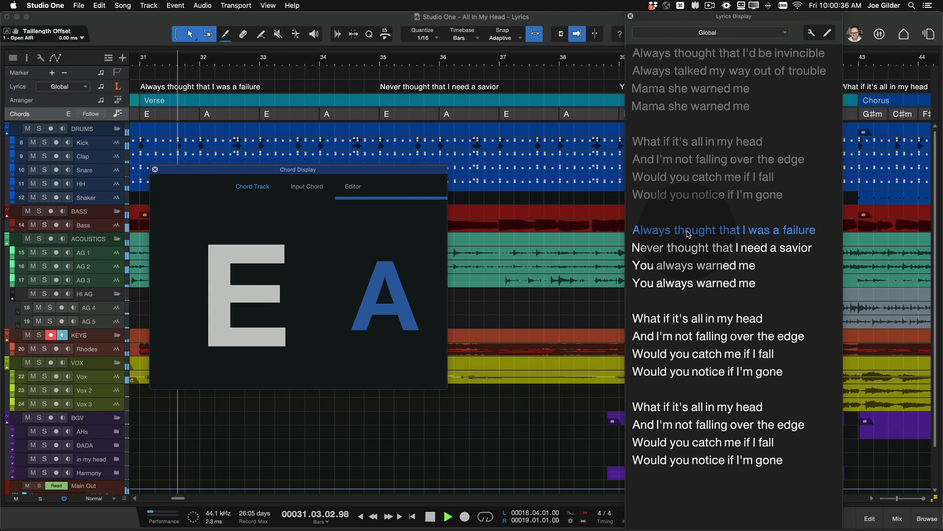
key(space)
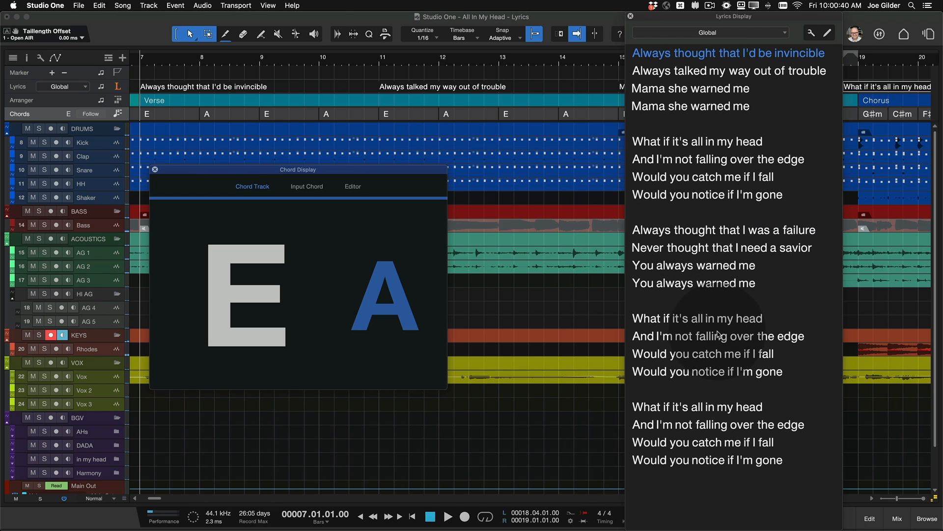
scroll(718, 334, down, 5)
scroll(719, 334, up, 5)
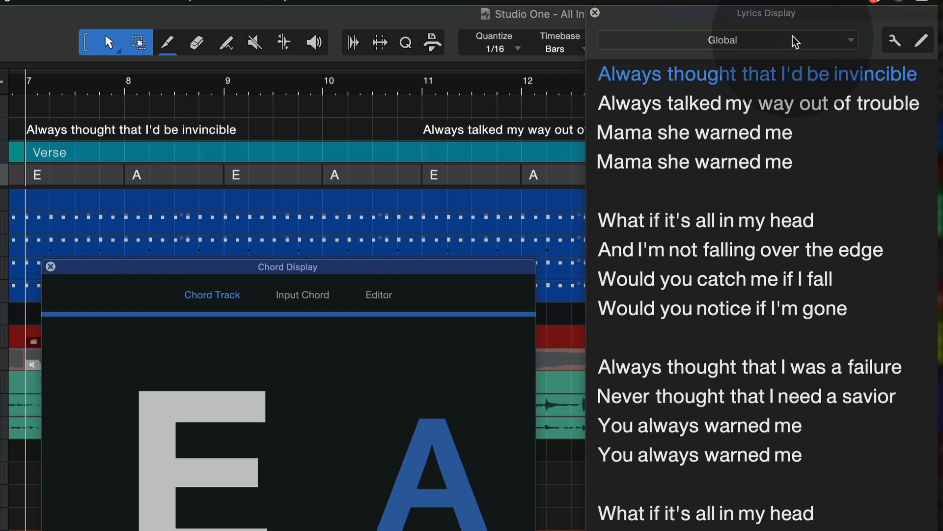
Step: Turn on editing in the Lyrics Display and place the text cursor in the verse's opening line
click(920, 44)
click(738, 141)
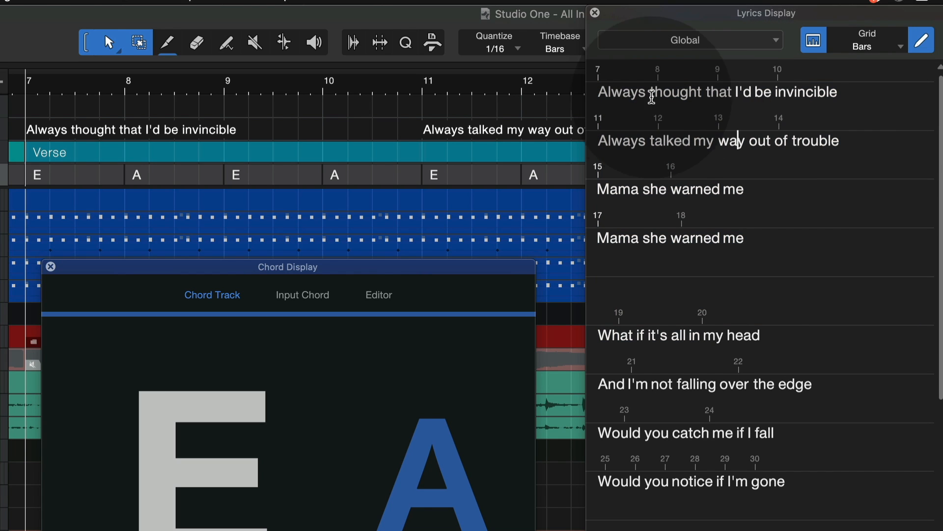
click(626, 91)
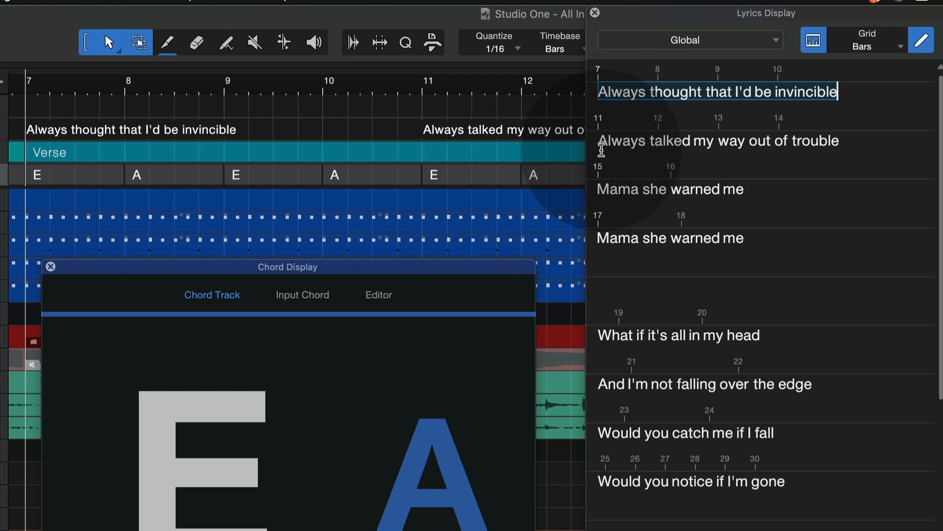
Step: Try shifting the lyric line "Always thought that I'd be invincible" to bar 8, undo the shift, and look through the remaining lyrics
scroll(133, 113, left, 5)
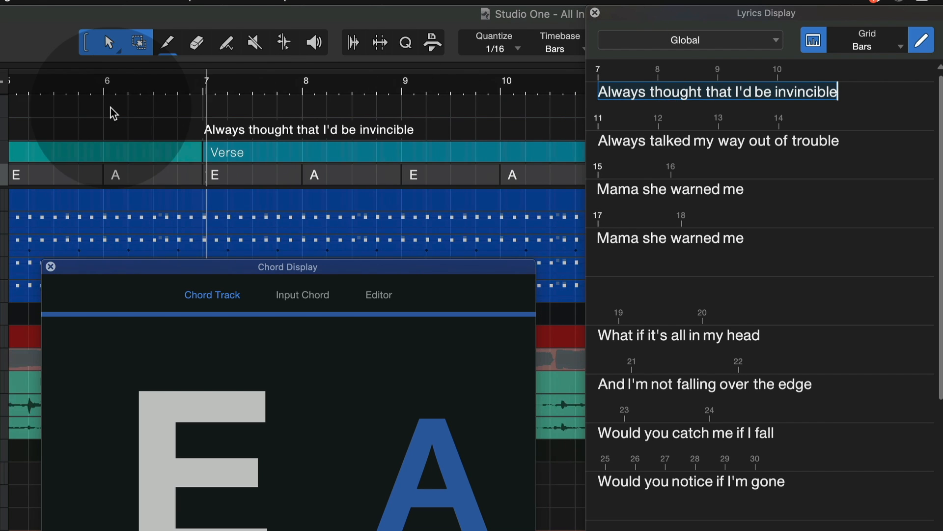
click(598, 92)
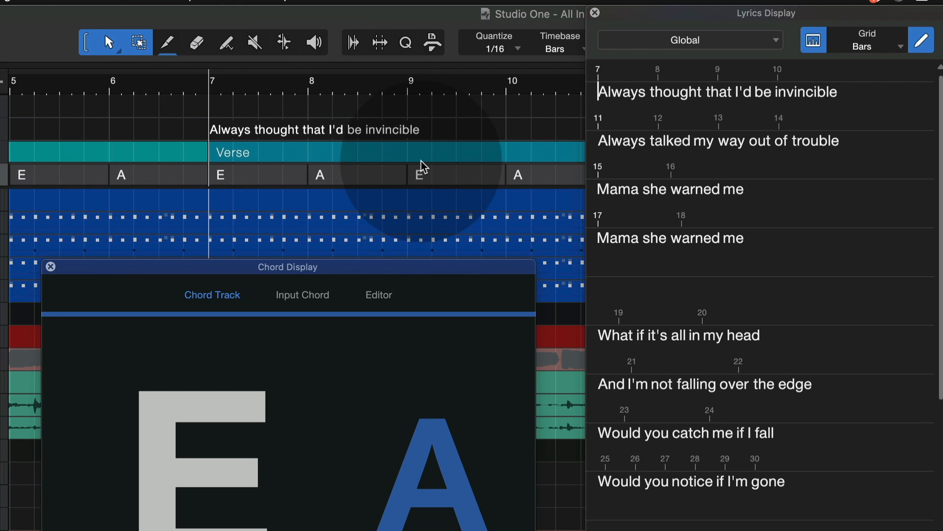
key(alt+Right)
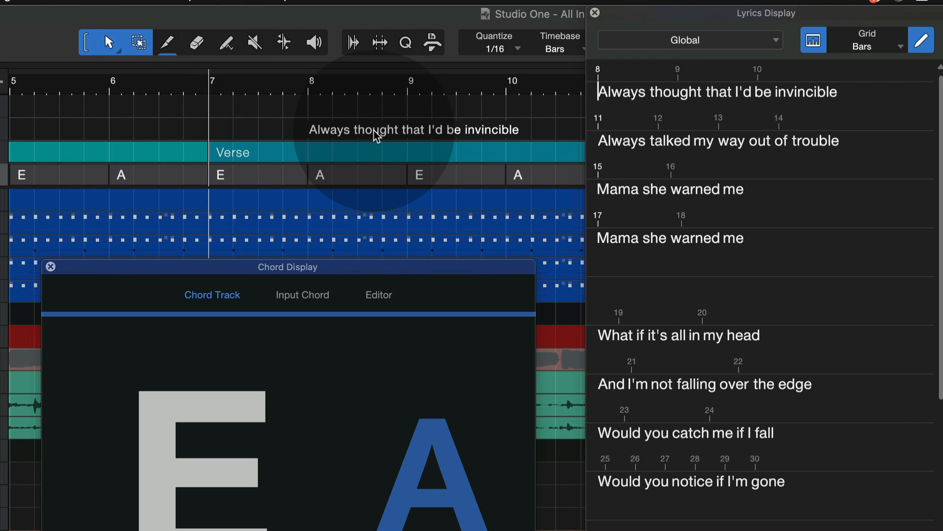
key(super+z)
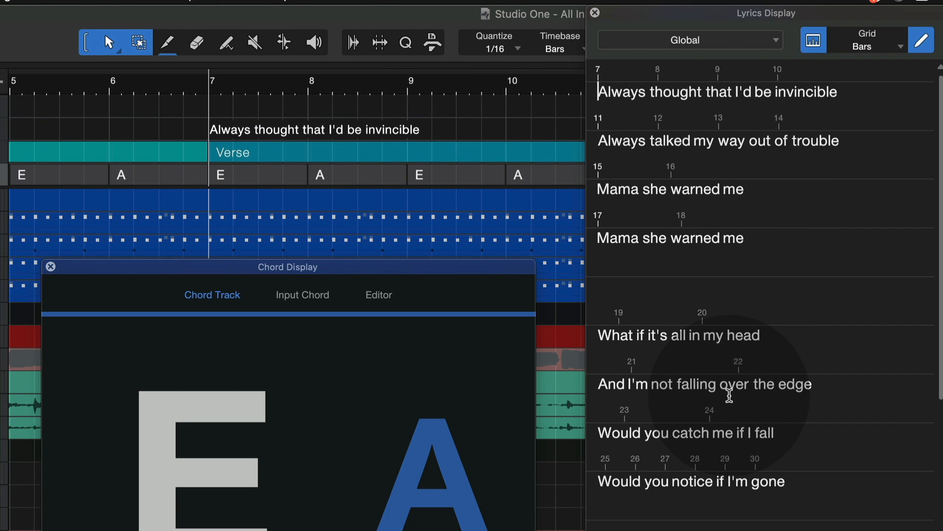
scroll(759, 491, down, 10)
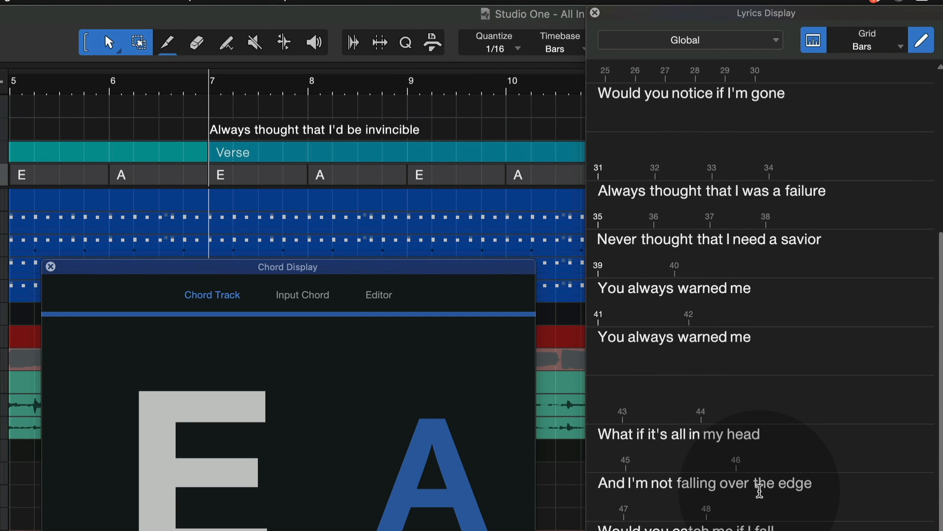
scroll(759, 491, up, 5)
scroll(759, 490, up, 5)
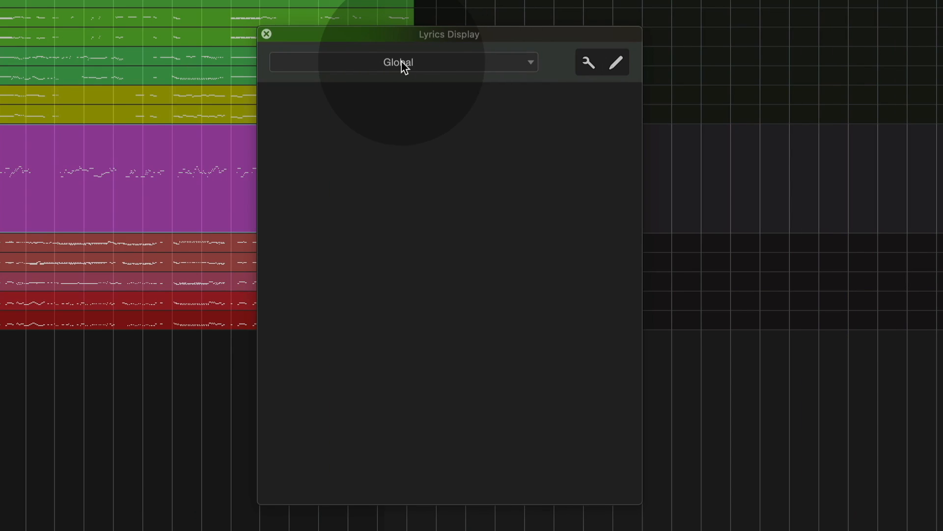
Step: Show the Soprano Solo track's lyrics in the Lyrics Display and close the display
click(402, 62)
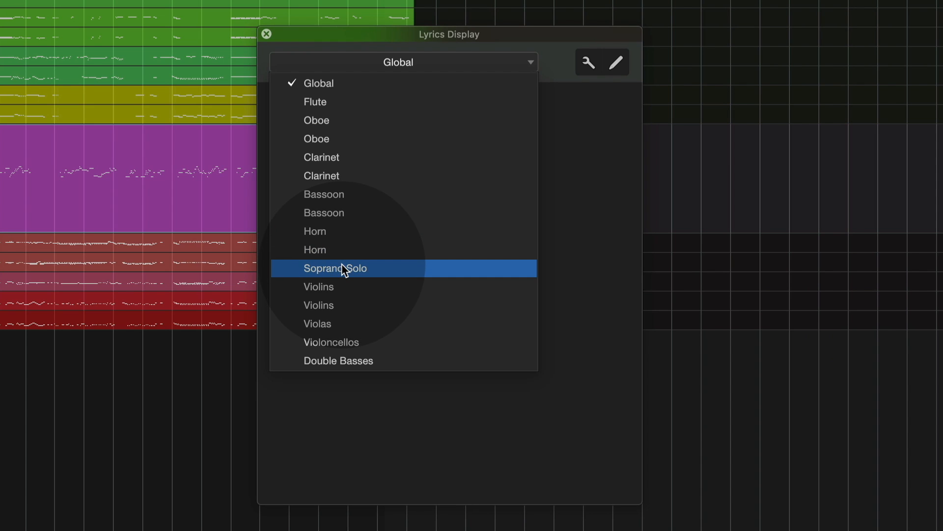
click(342, 267)
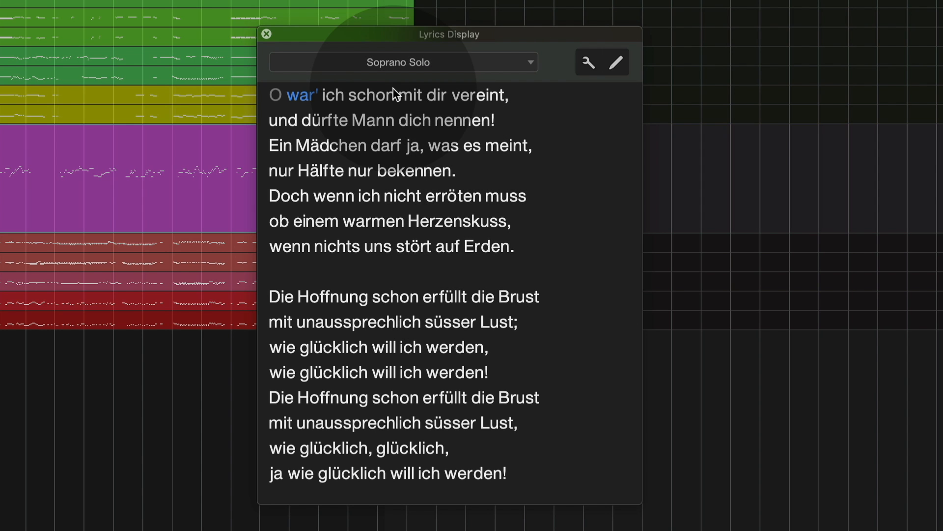
click(267, 34)
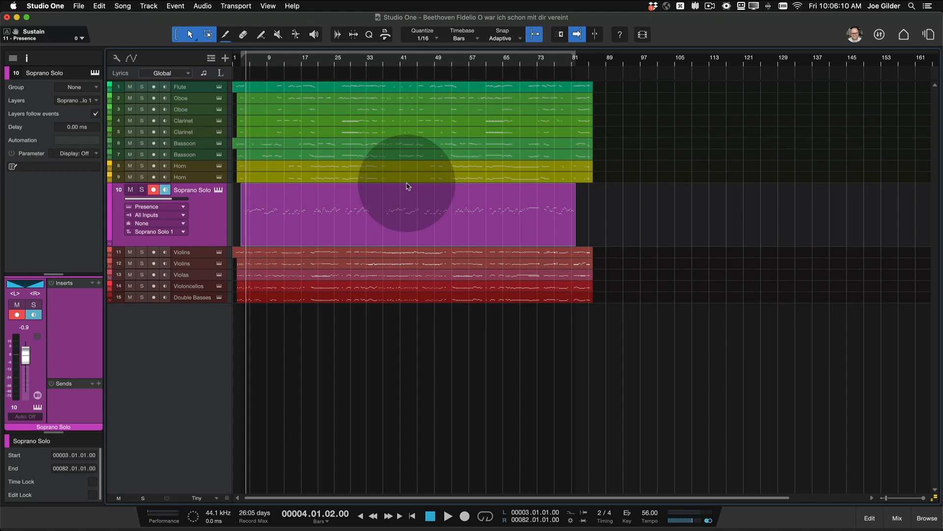
Step: Open the Soprano Solo part in the note editor and switch it to the score view
double_click(345, 222)
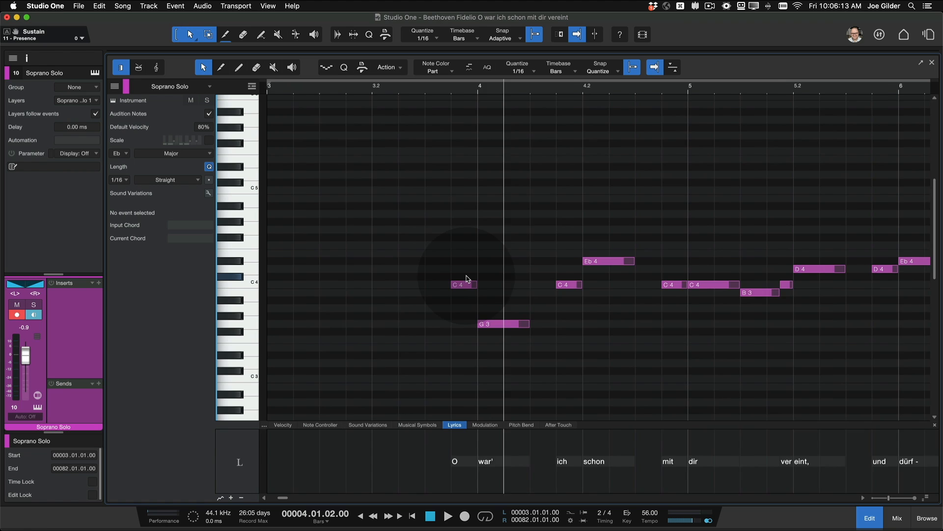
scroll(442, 339, right, 5)
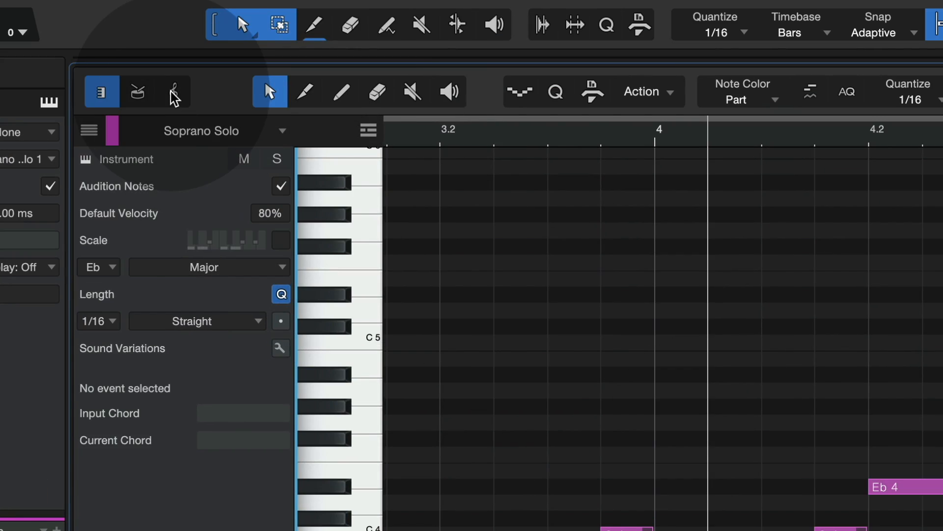
click(175, 95)
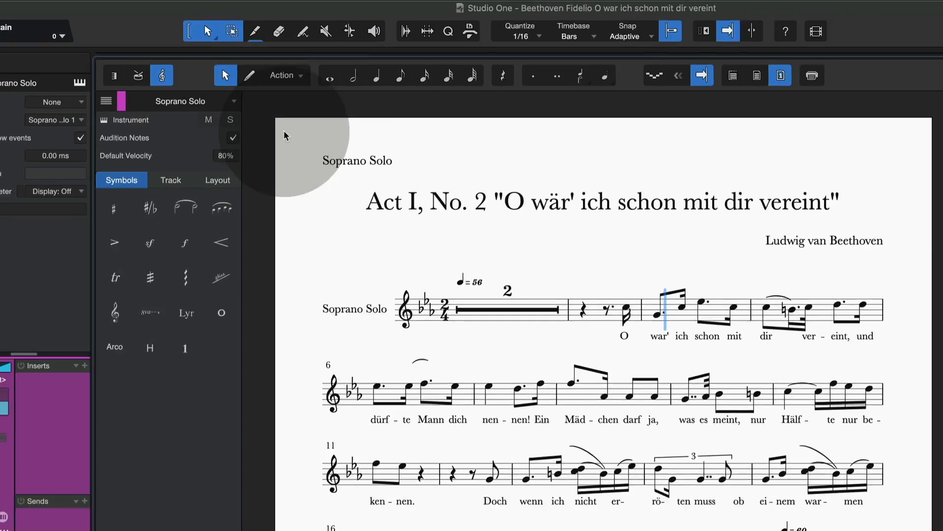
Step: Look through the lyrics beneath the Soprano Solo notation and open the score printing function
scroll(430, 195, down, 5)
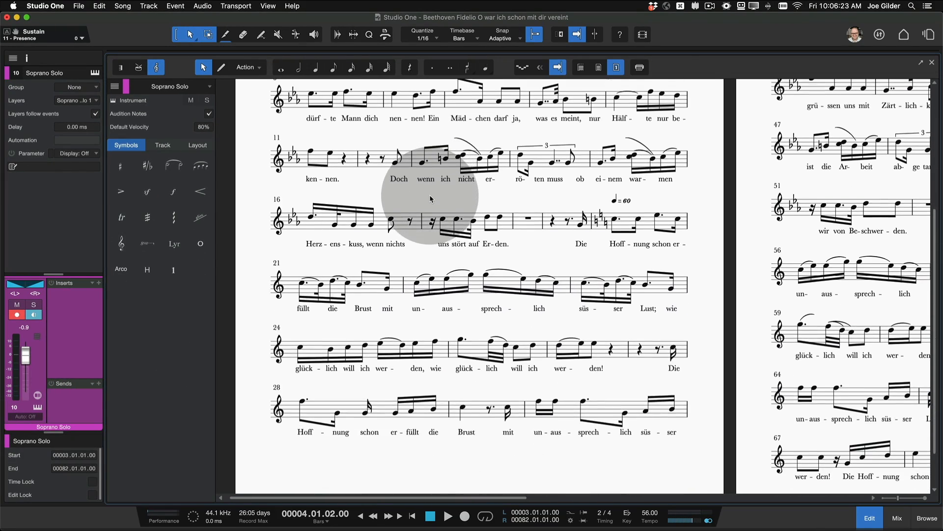
scroll(430, 194, up, 5)
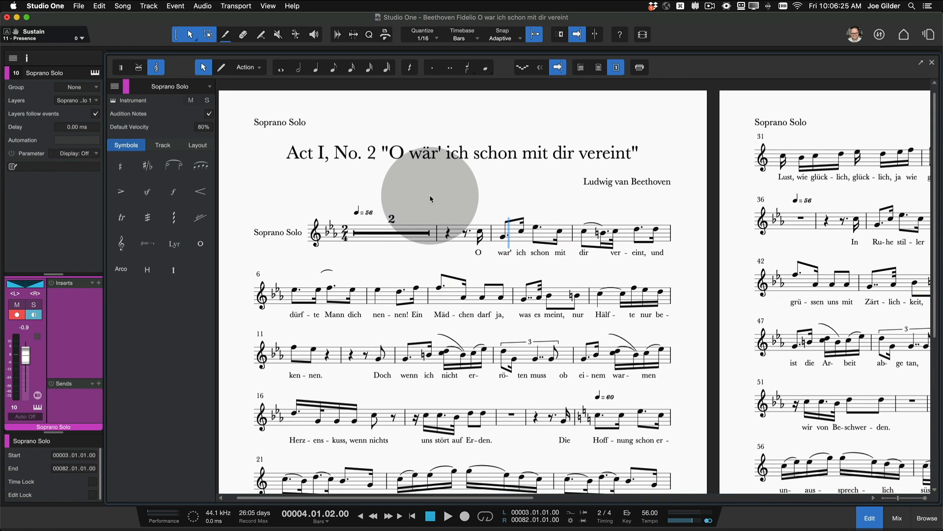
click(641, 67)
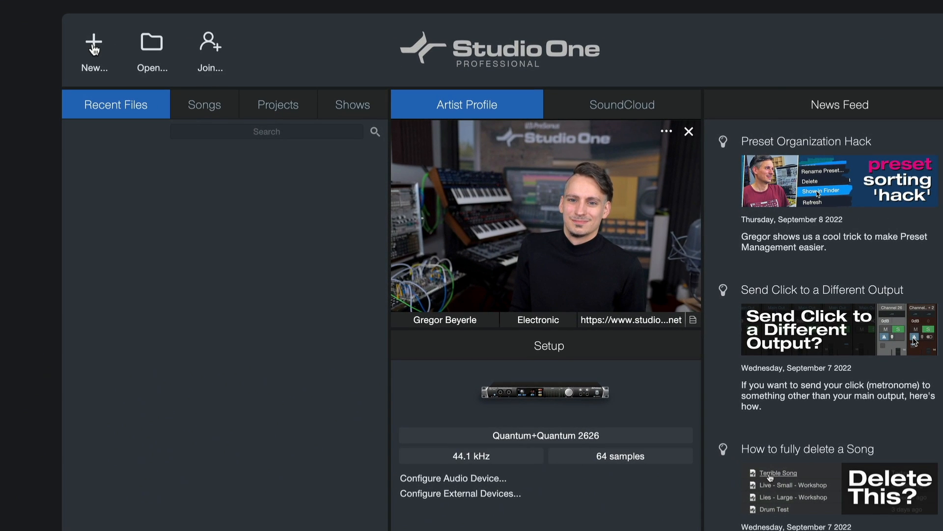
Step: Start a new document and browse the available templates, including Play Now, Record Now and Produce Beats
click(94, 50)
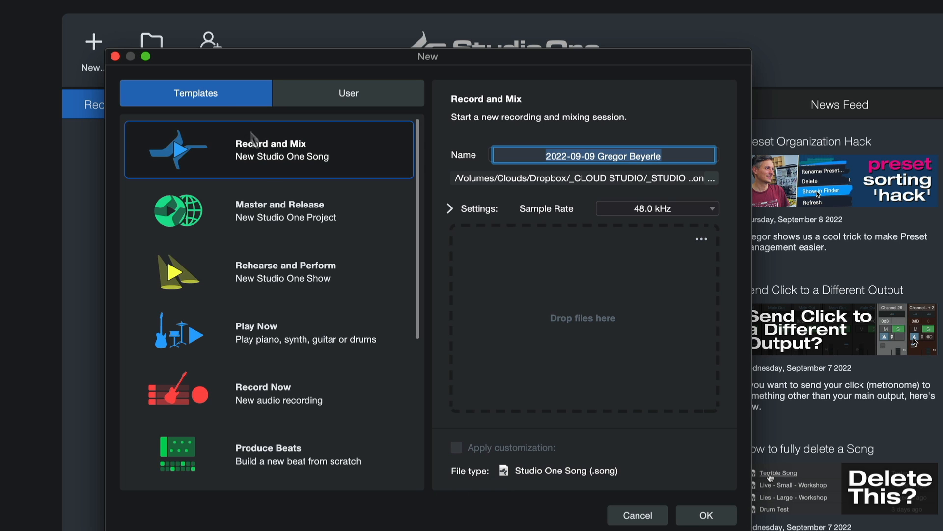
click(271, 194)
click(280, 249)
click(285, 312)
click(287, 381)
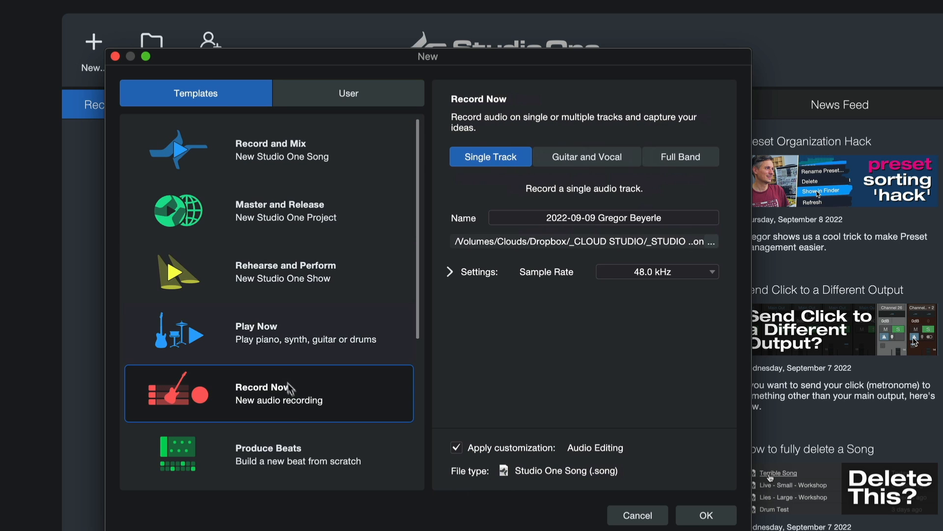
click(296, 451)
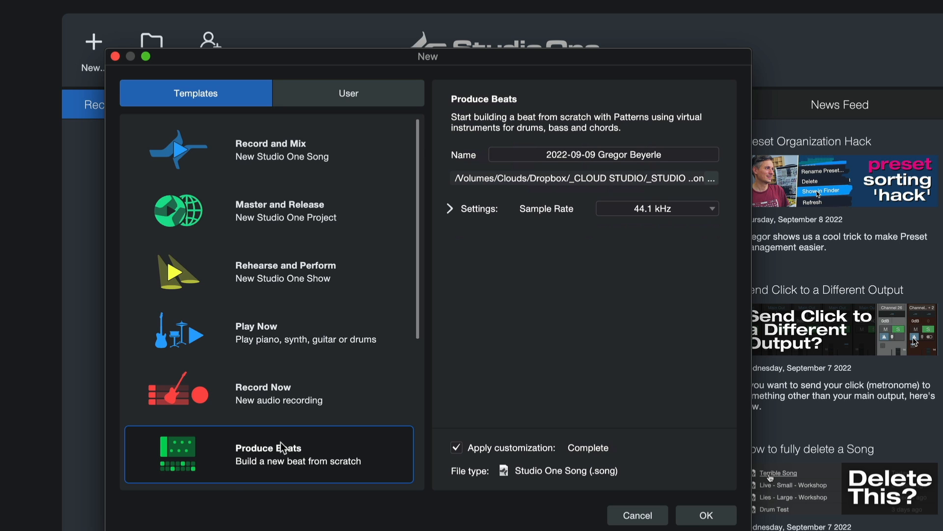
scroll(282, 447, down, 5)
click(298, 324)
click(301, 329)
click(279, 393)
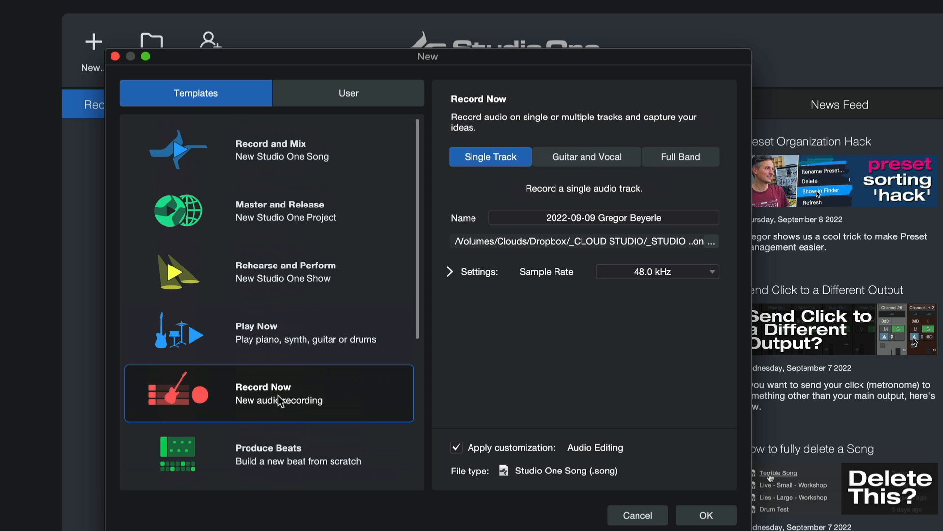
Step: Create a new song from the Play Now template with the Synth option
click(281, 339)
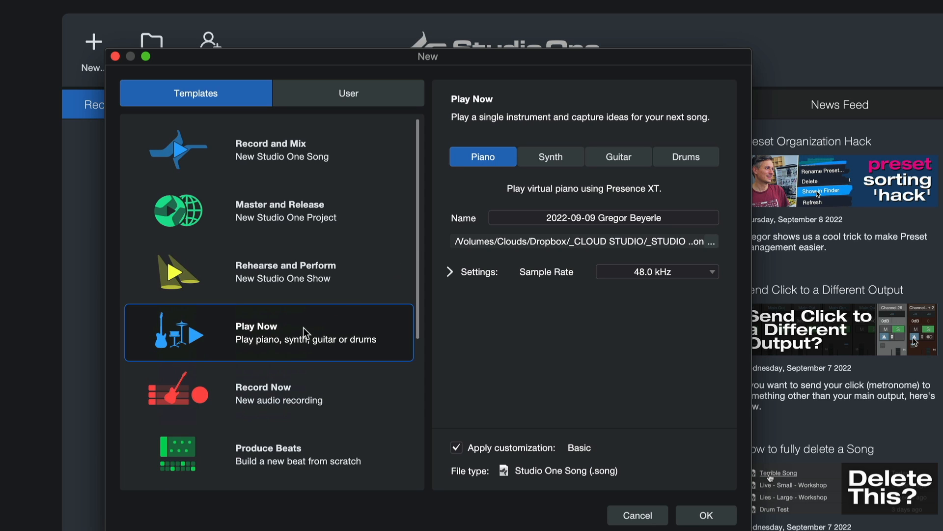
click(530, 161)
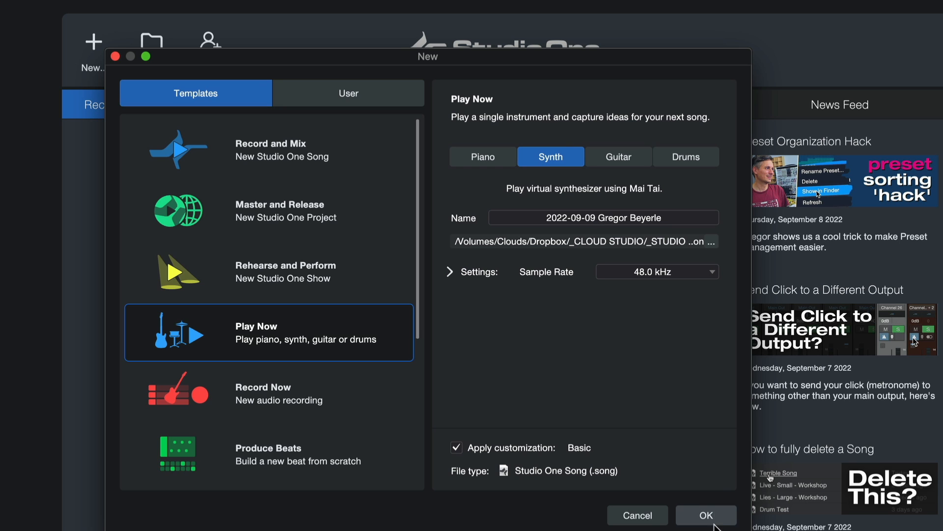
click(706, 515)
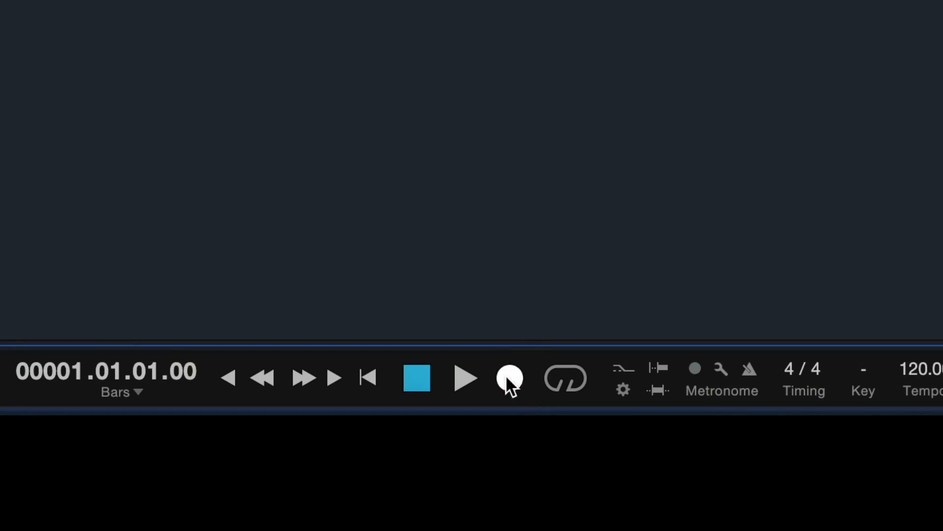
Step: Advance the Play Now tutorial through its introduction, "Open the instrument" and "Change sounds" pages
click(508, 377)
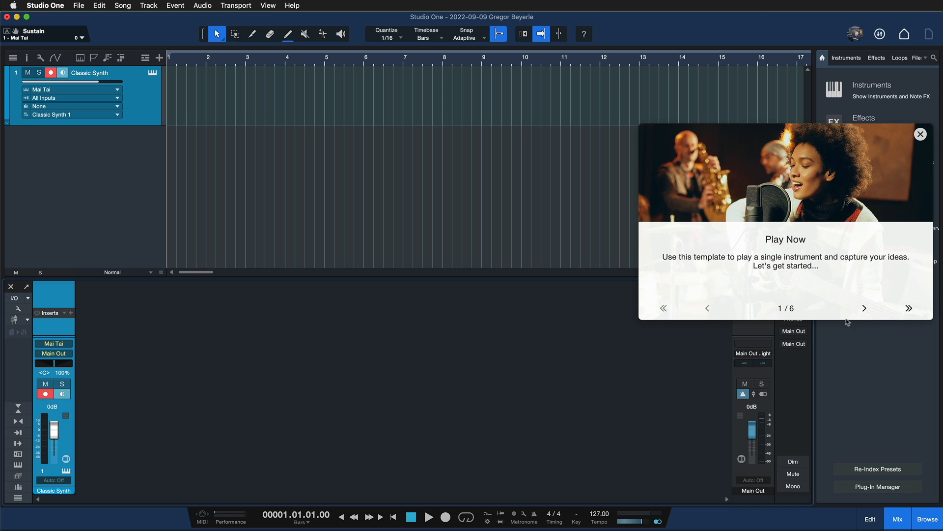
click(864, 309)
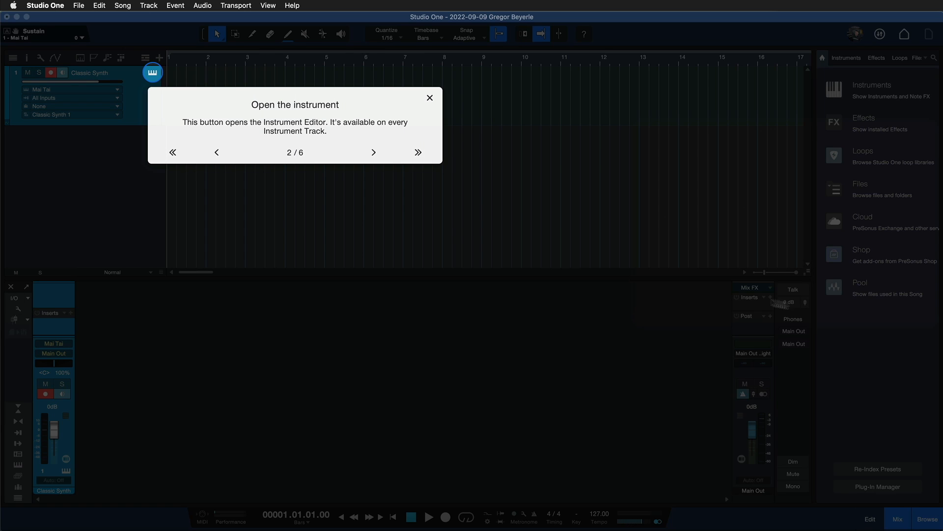
click(382, 153)
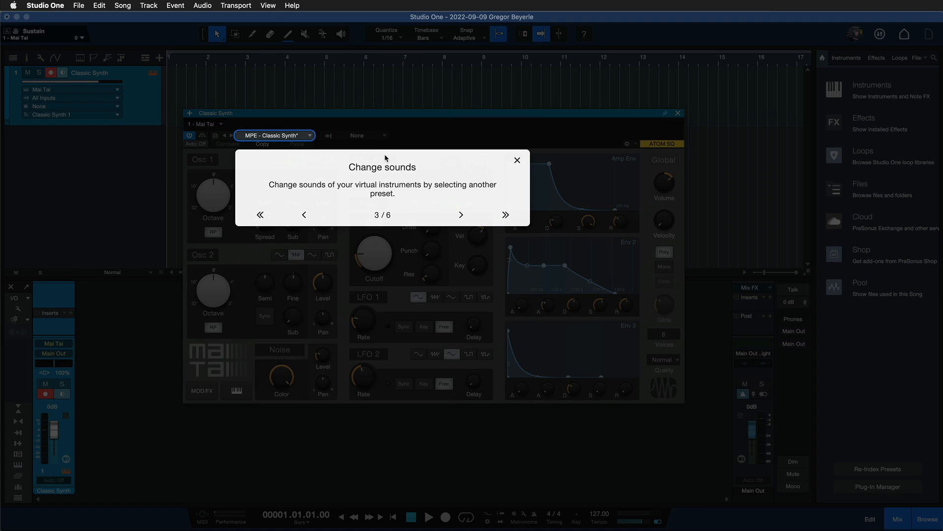
click(462, 215)
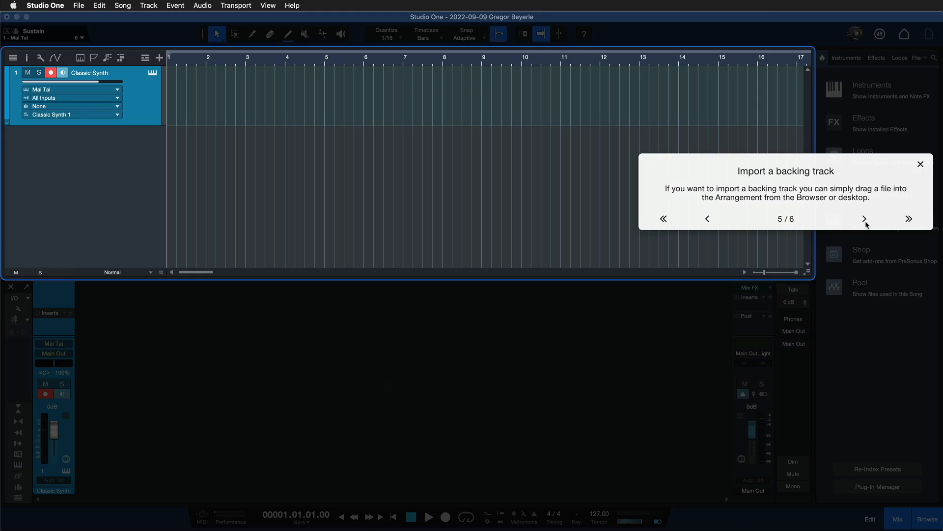
Step: Open the Customization settings and make Audio Editing from the user-defined group the active customization
click(865, 219)
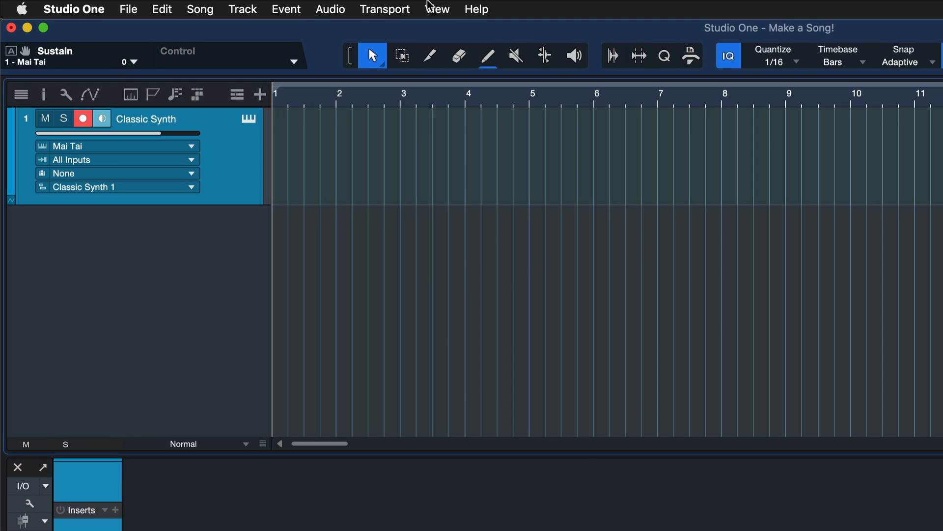
click(271, 4)
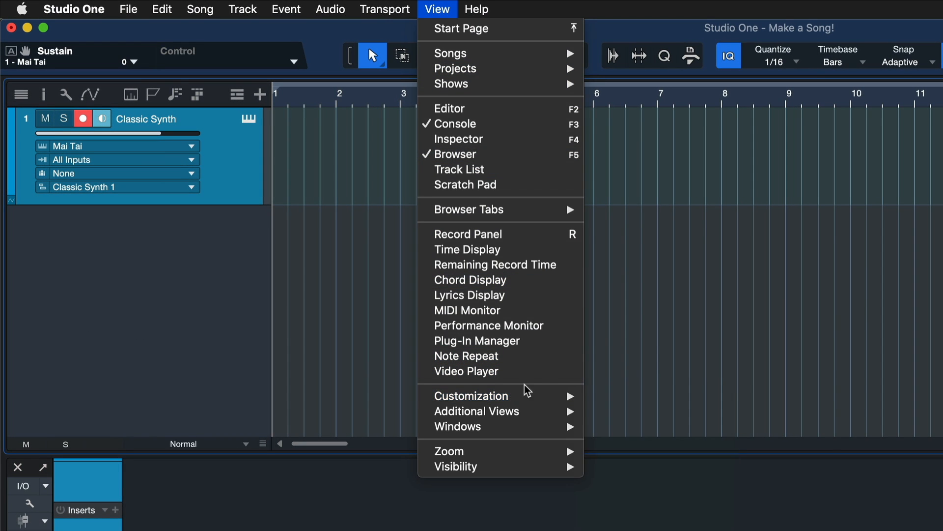
click(595, 397)
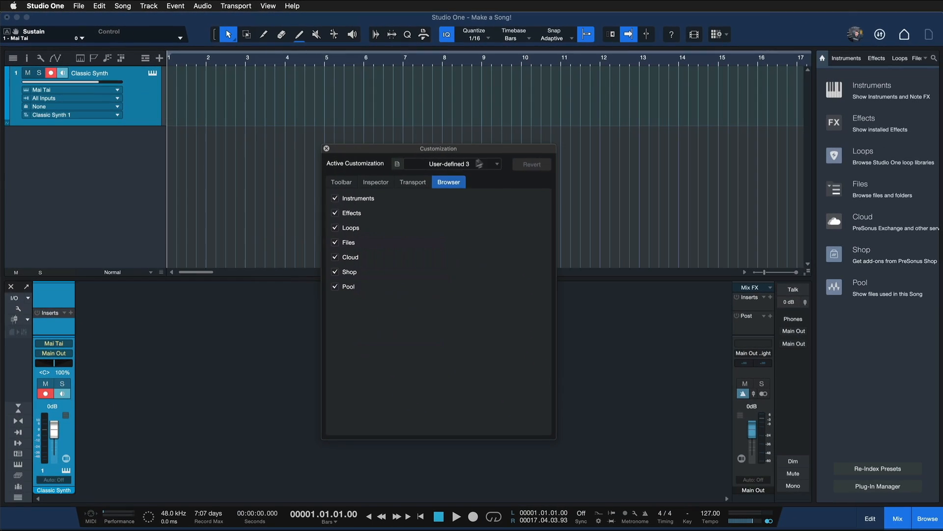
click(479, 163)
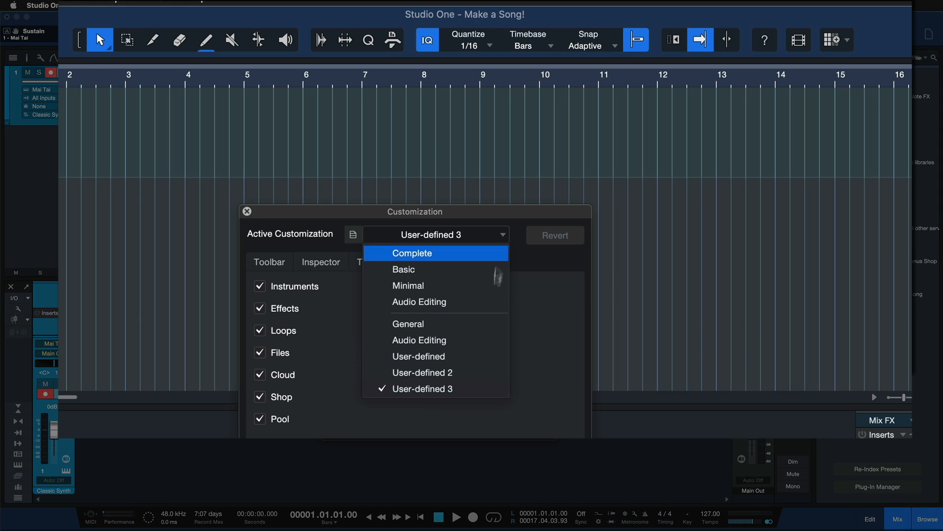
click(490, 338)
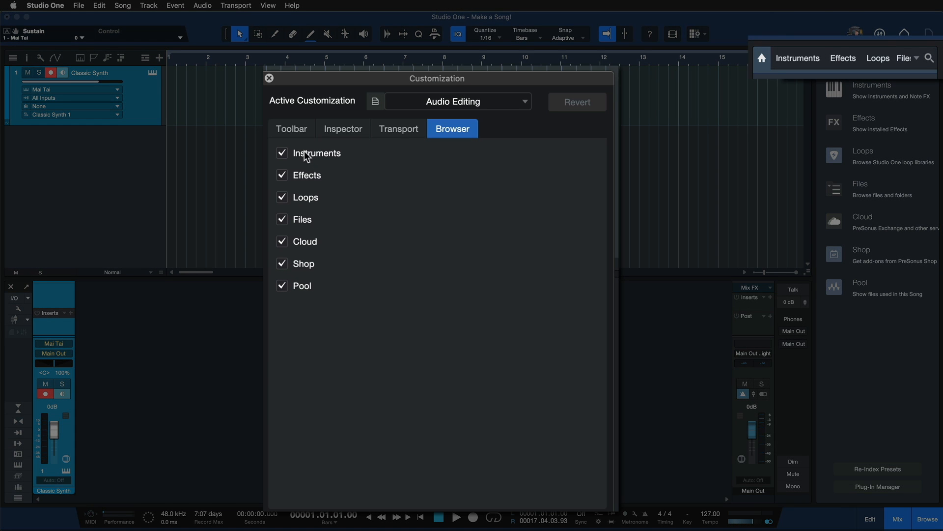
Step: Hide the Instruments category from the Browser in the Audio Editing customization
click(342, 199)
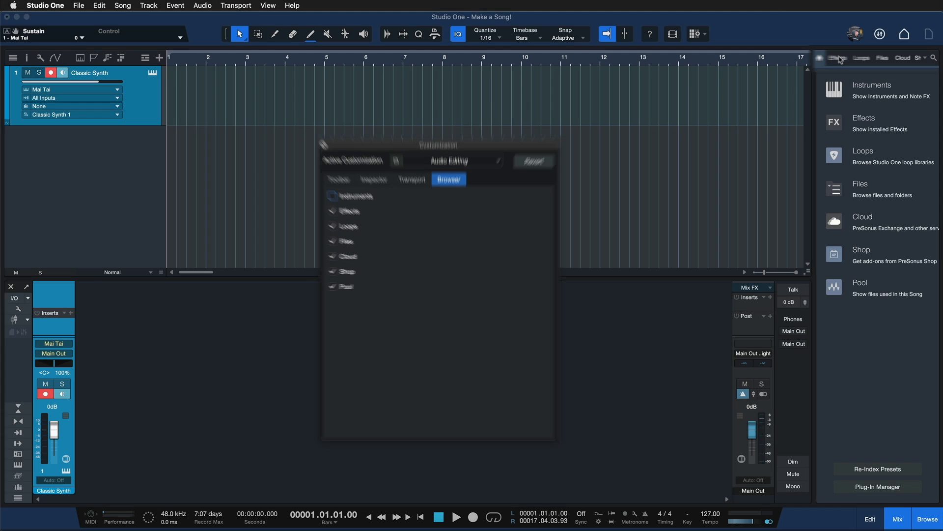
click(369, 199)
click(369, 199)
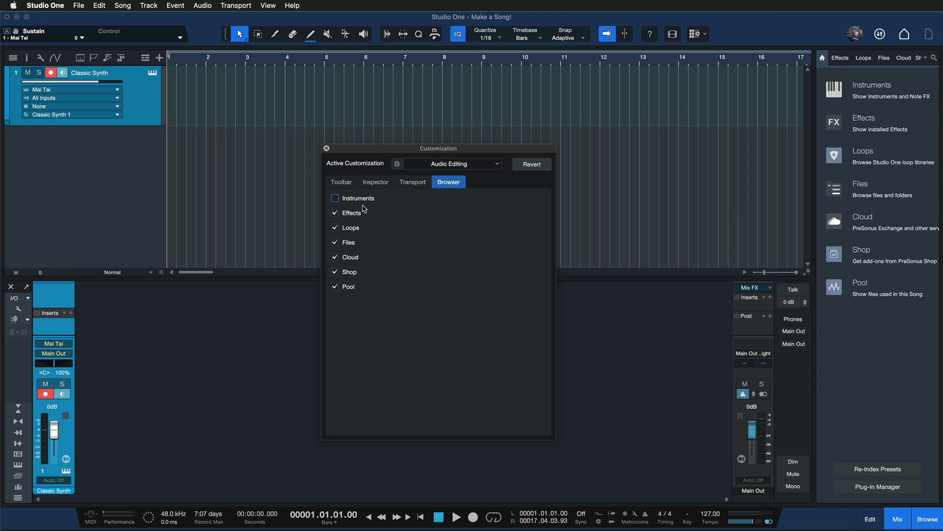
Step: Look at the Toolbar options and hide MIDI Monitor and Sync to External Devices from the Transport
click(348, 183)
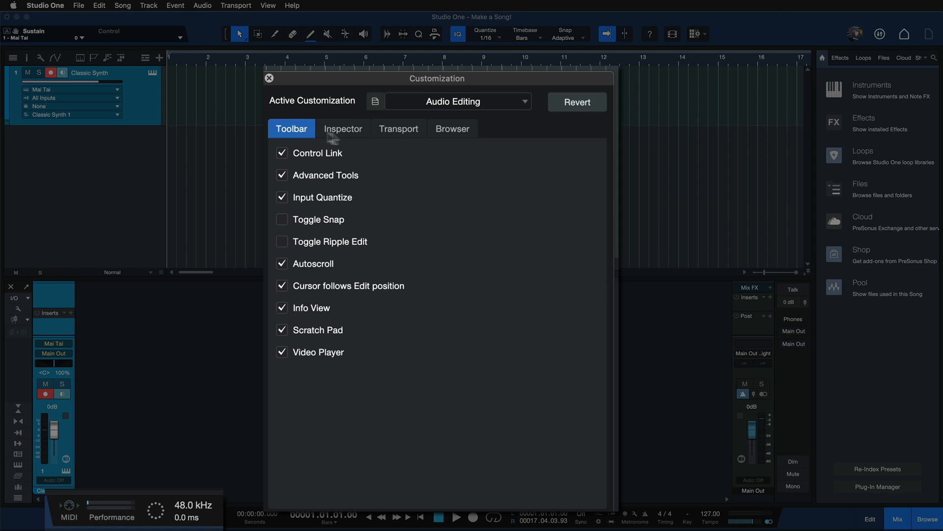
click(402, 180)
click(368, 198)
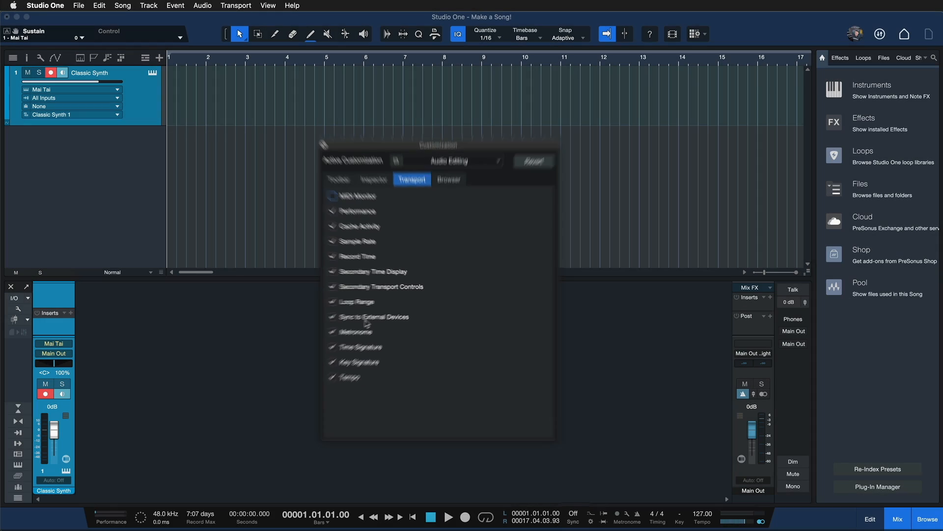
click(366, 318)
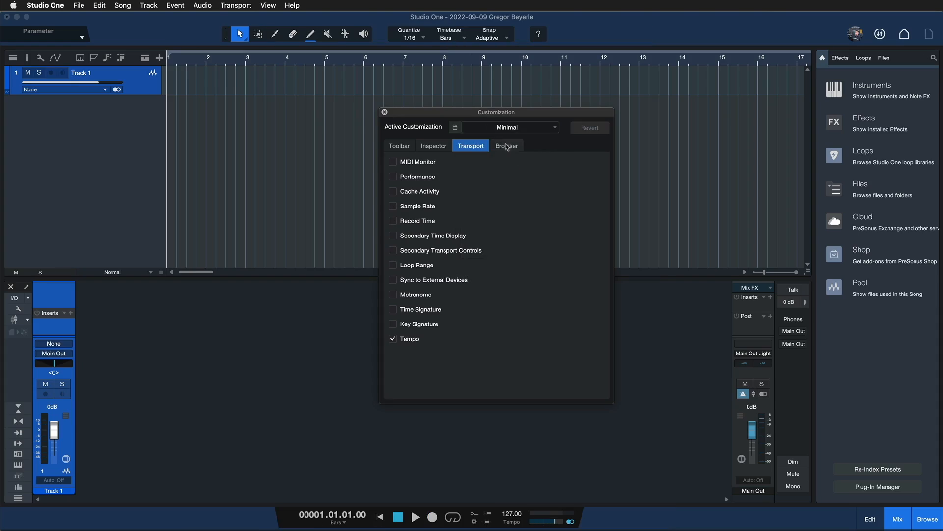
Step: In the other song, try the built-in Audio Editing, Complete and Basic customizations in turn
click(504, 130)
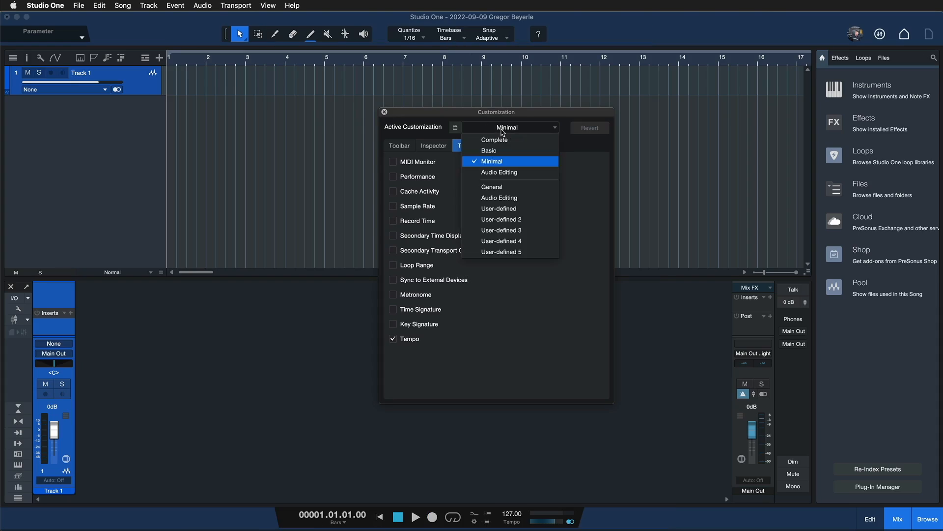
click(511, 171)
click(519, 132)
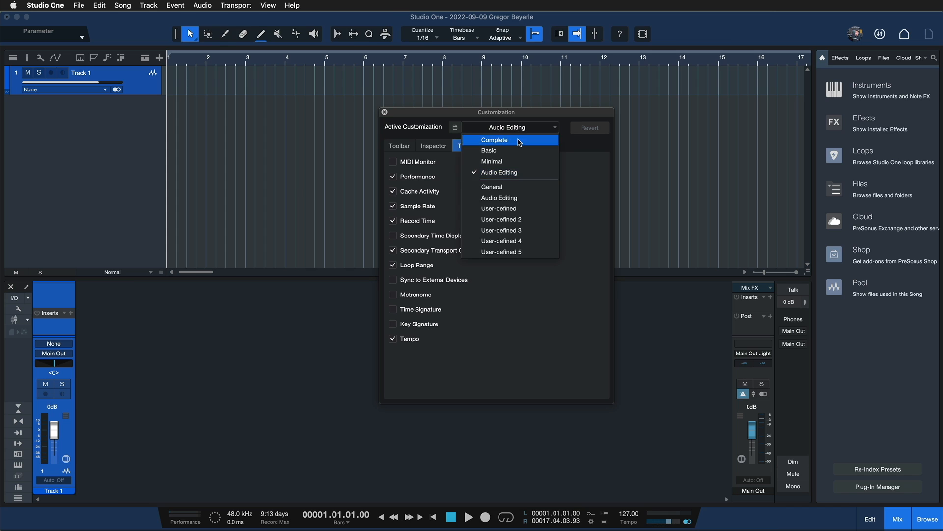
click(516, 139)
click(517, 131)
click(517, 149)
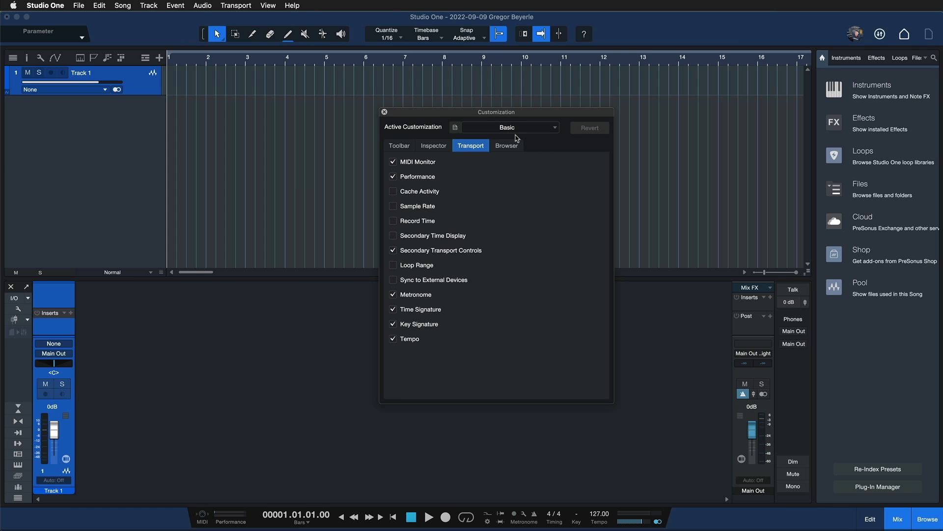
Step: Cycle the active customization again through Audio Editing and Complete, finishing on Basic
click(515, 130)
click(514, 173)
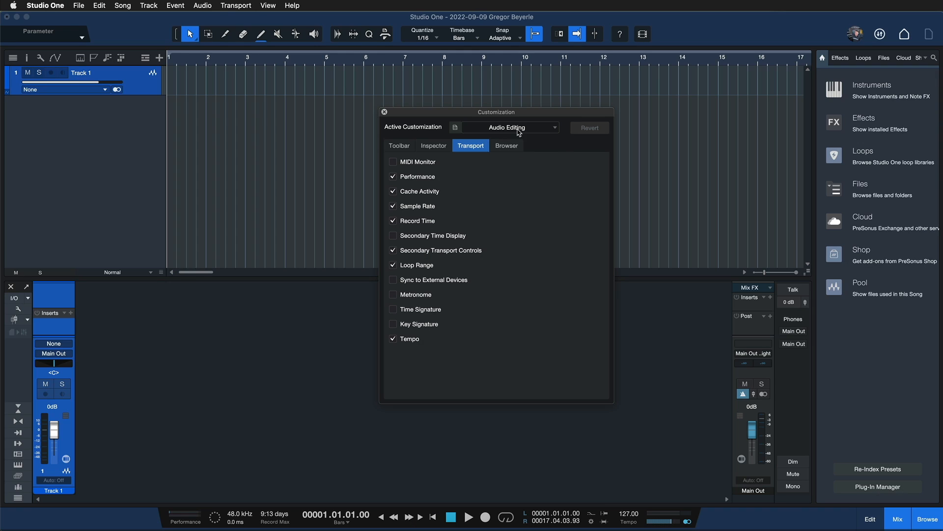
click(519, 132)
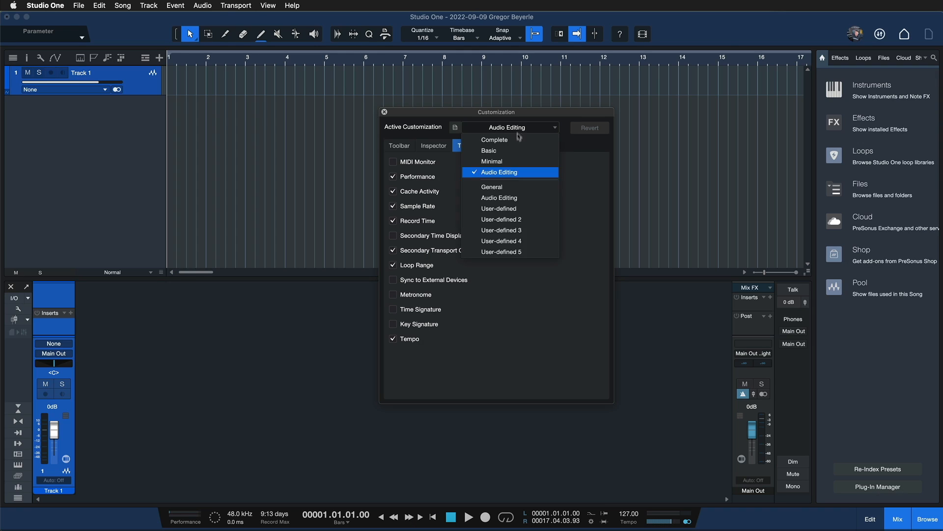
click(518, 140)
click(518, 131)
click(517, 151)
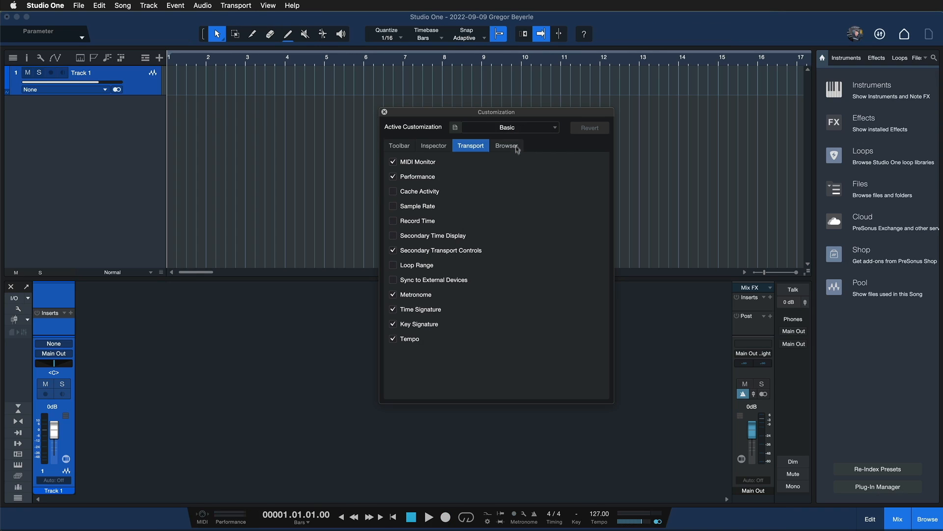
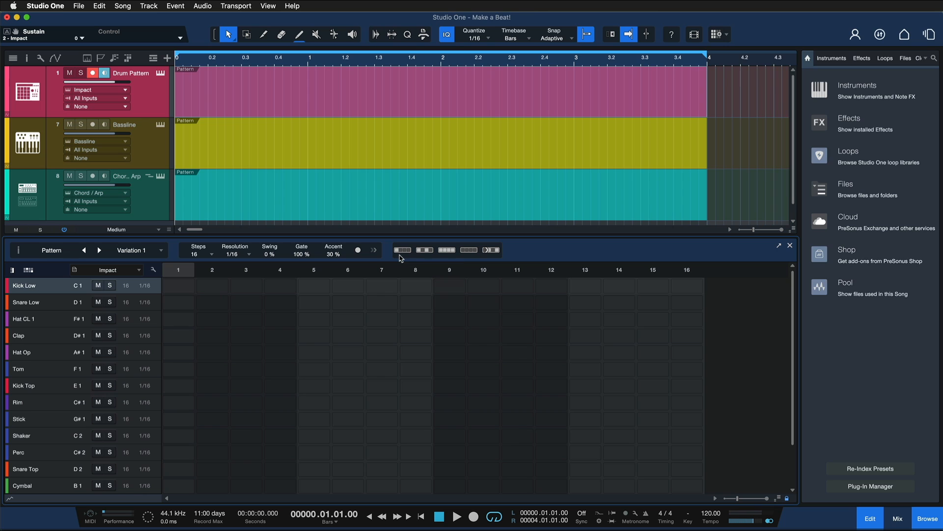
Step: Fill Kick Low on steps 1, 5, 9 and 13, start playback, and add Snare Low hits on steps 5 and 13
click(401, 255)
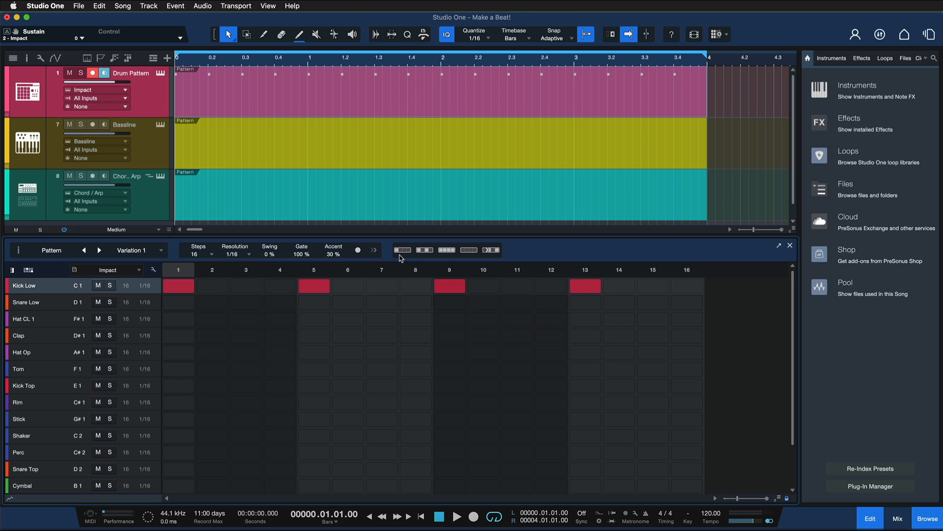
key(space)
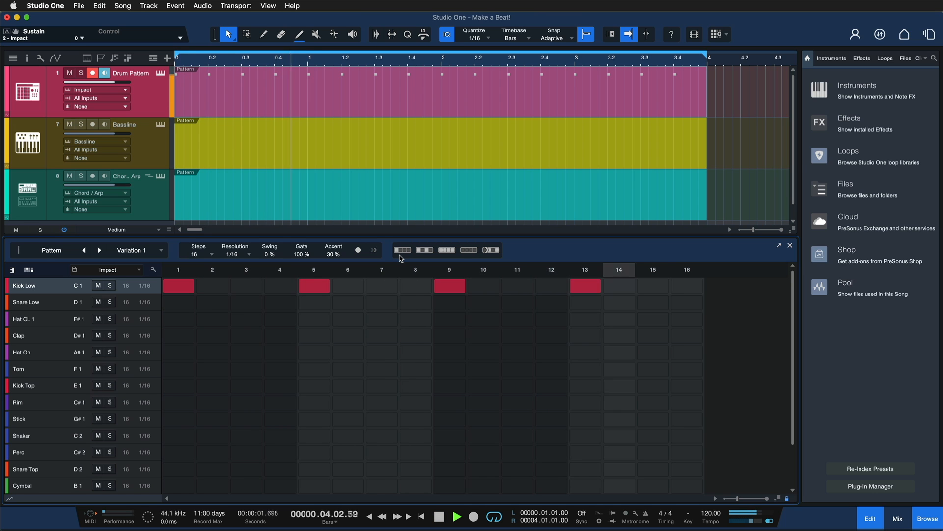
click(314, 301)
click(586, 301)
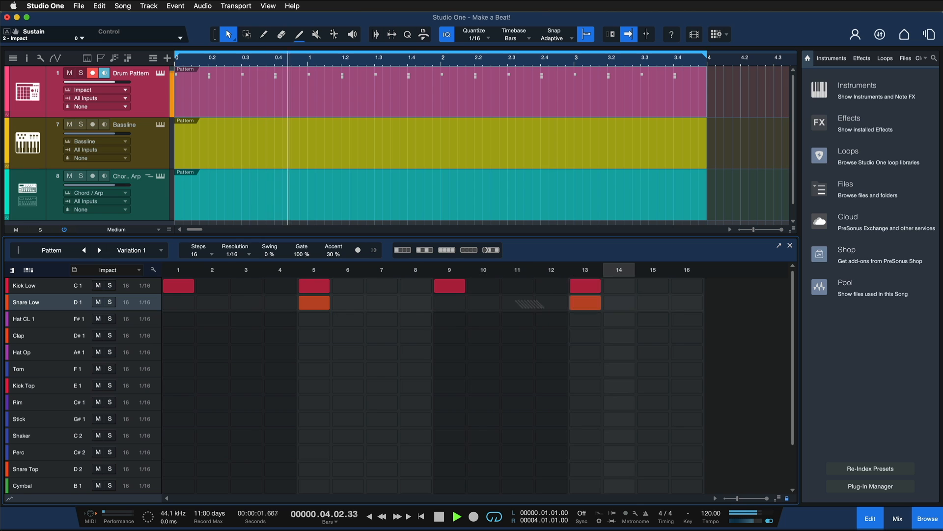
Step: Audition the hat sounds and add Hat Op hits on steps 3, 7, 11 and 15
click(24, 356)
click(33, 318)
click(46, 359)
click(246, 353)
click(382, 353)
click(552, 352)
click(552, 352)
click(518, 352)
click(653, 353)
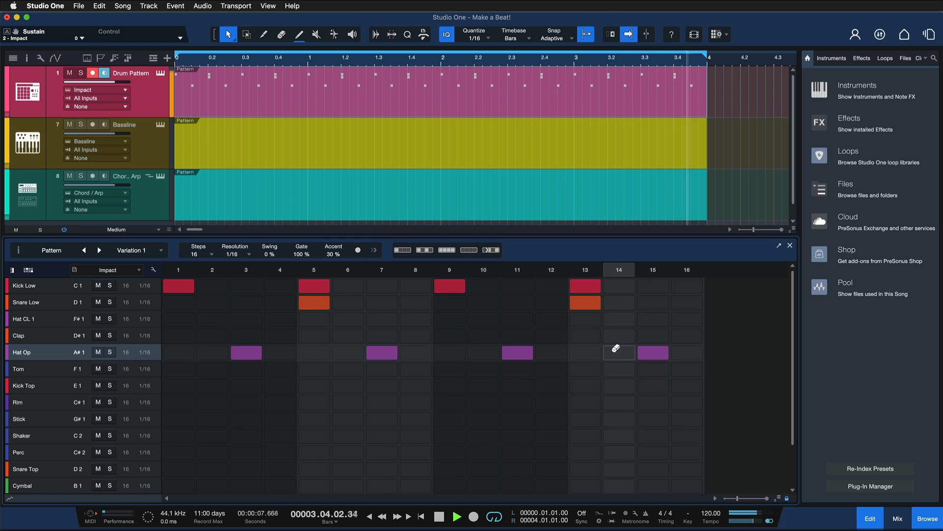
Step: Audition Hat CL 1 and Clap, and add Clap hits on steps 3, 5, 7 and 11
click(25, 320)
click(25, 335)
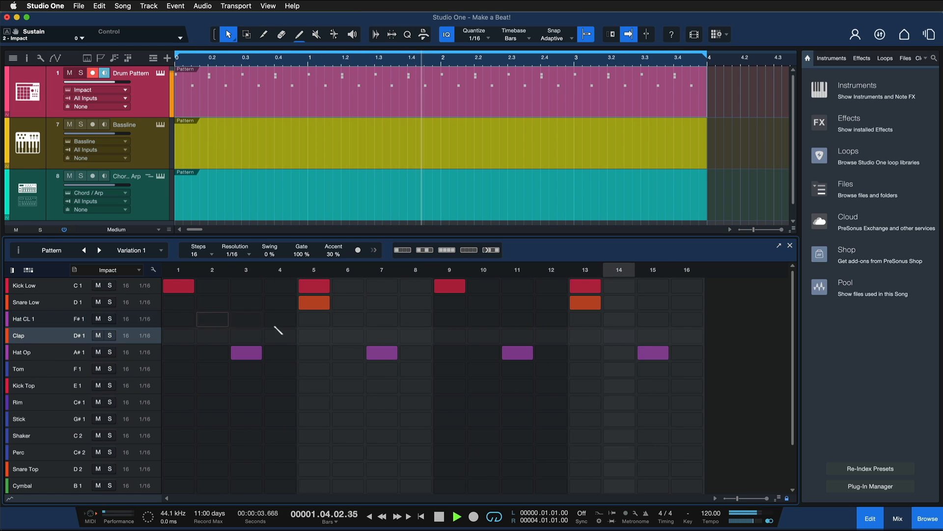
click(314, 335)
click(382, 335)
click(246, 335)
click(518, 335)
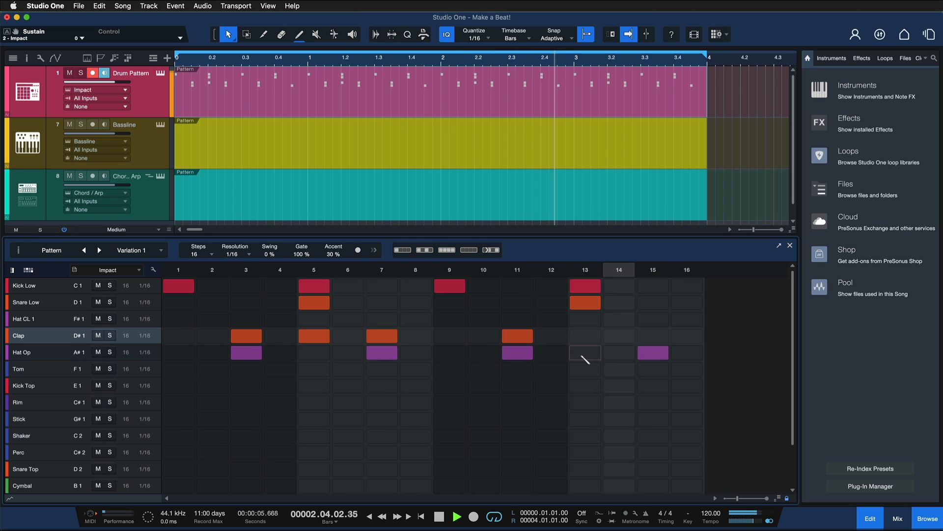
Step: Add Hat Op on step 13, Kick Top on step 10, Rim on step 6 and Tom on step 14, and stop playback
click(585, 353)
click(484, 386)
click(347, 402)
click(619, 369)
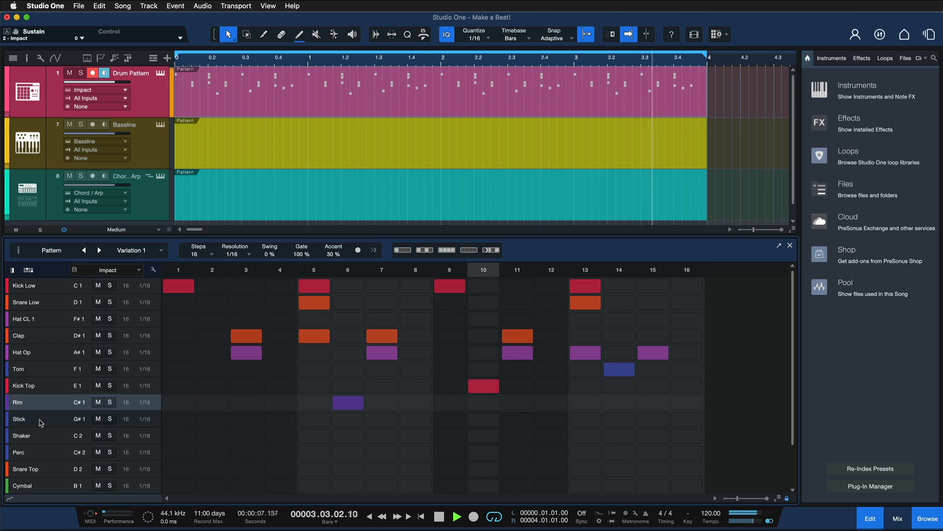
click(40, 421)
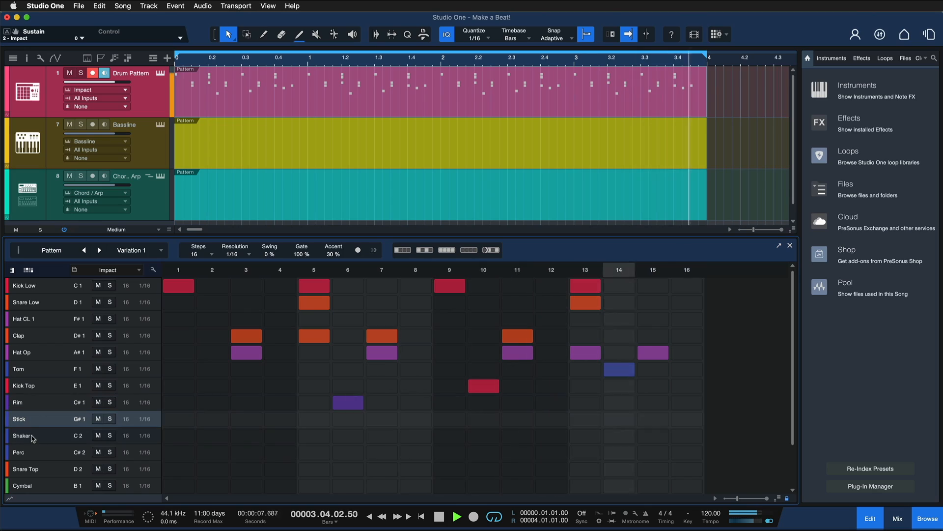
key(space)
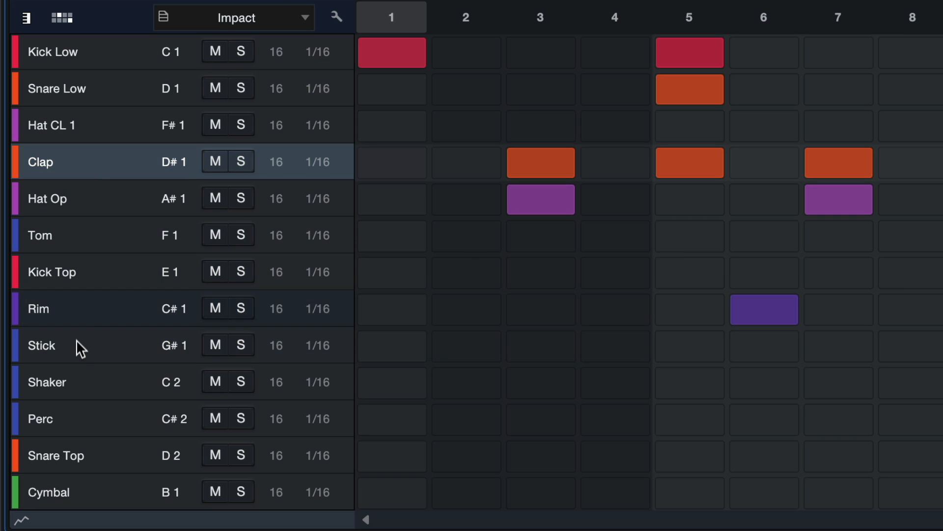
Step: Set the Stick lane's length to 5 steps, add a hit on step 3 and start playback
double_click(279, 351)
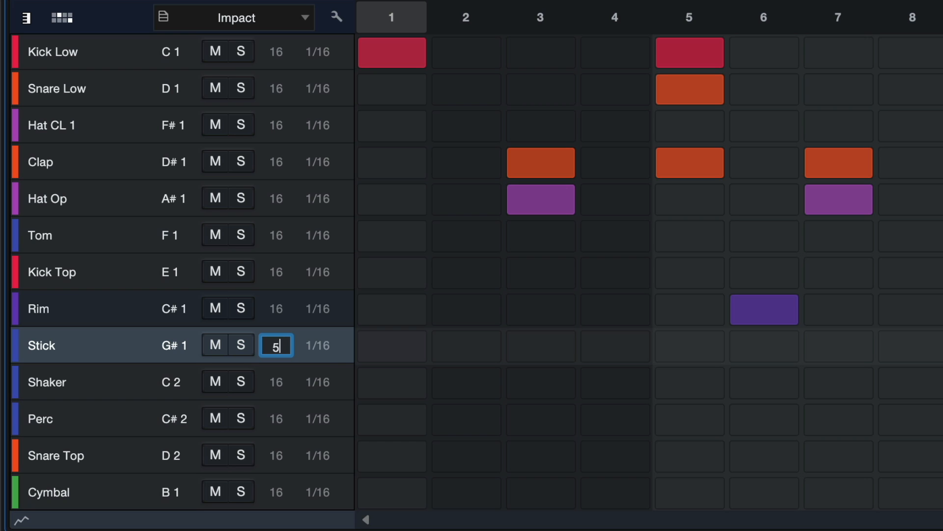
key(Return)
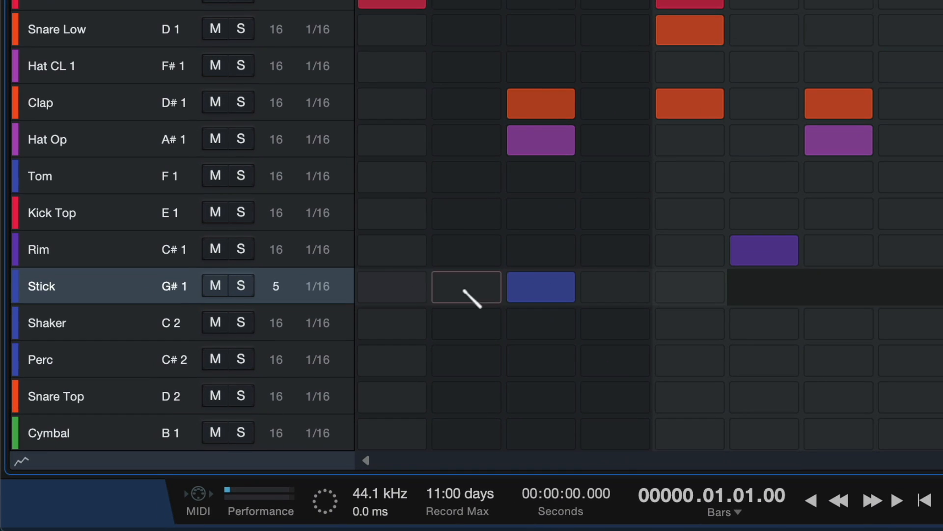
click(530, 278)
click(535, 286)
key(space)
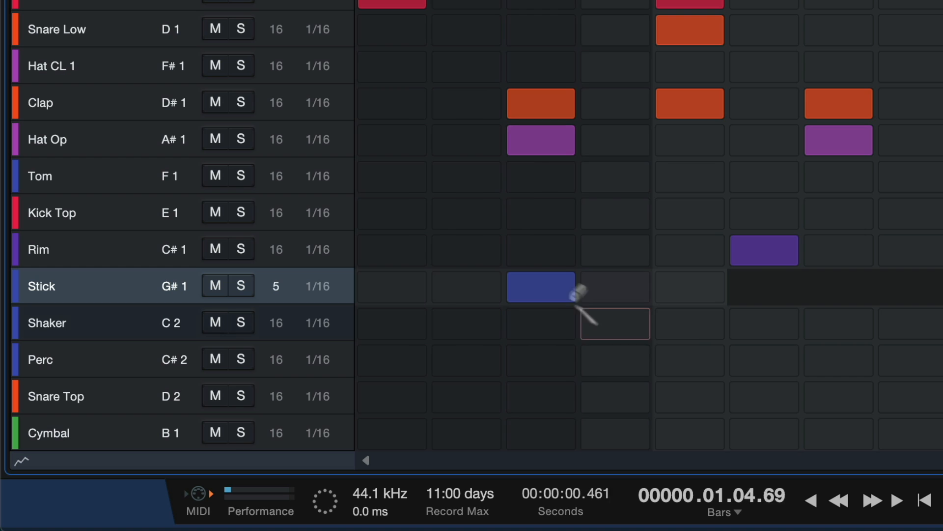
Step: Accent the Stick hit on step 3 during playback
super+click(542, 290)
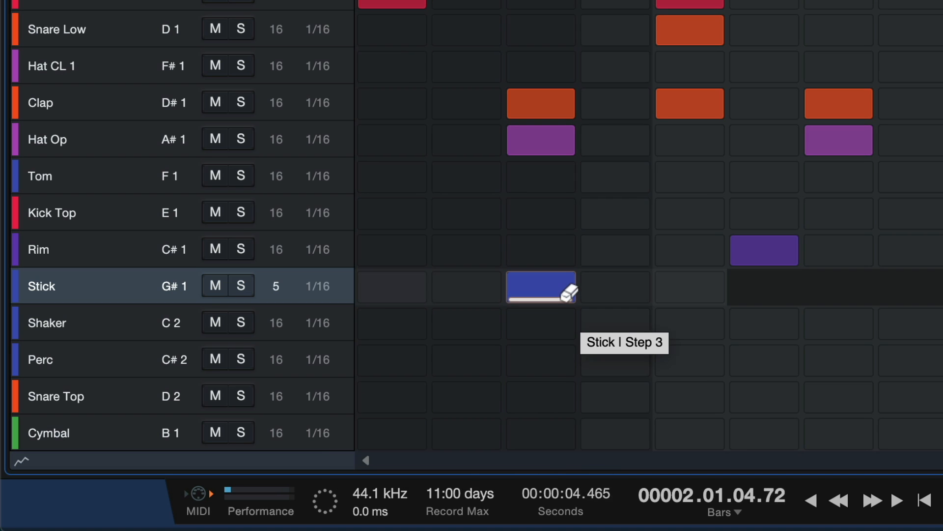
click(563, 301)
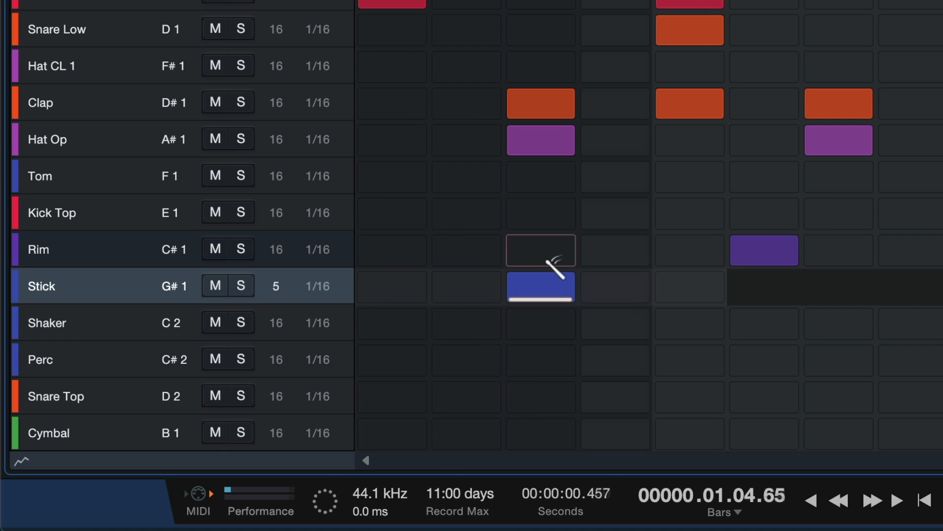
key(super)
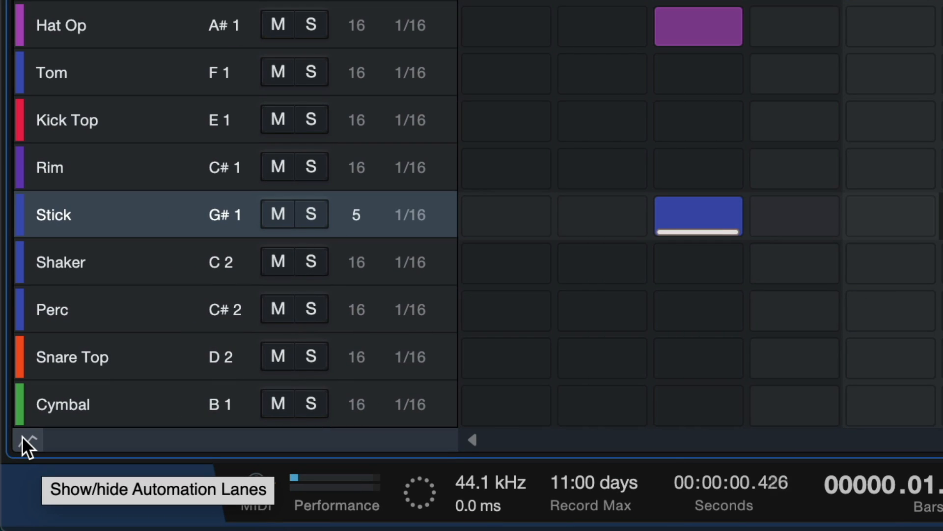
Step: Show the pattern's Probability automation lane, and solo the Stick and Kick Low sounds
click(22, 435)
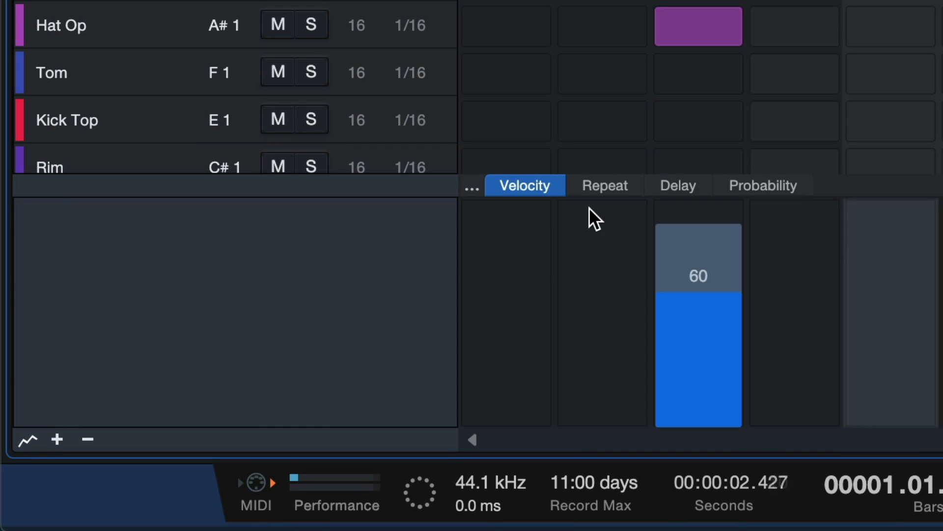
scroll(673, 62, down, 3)
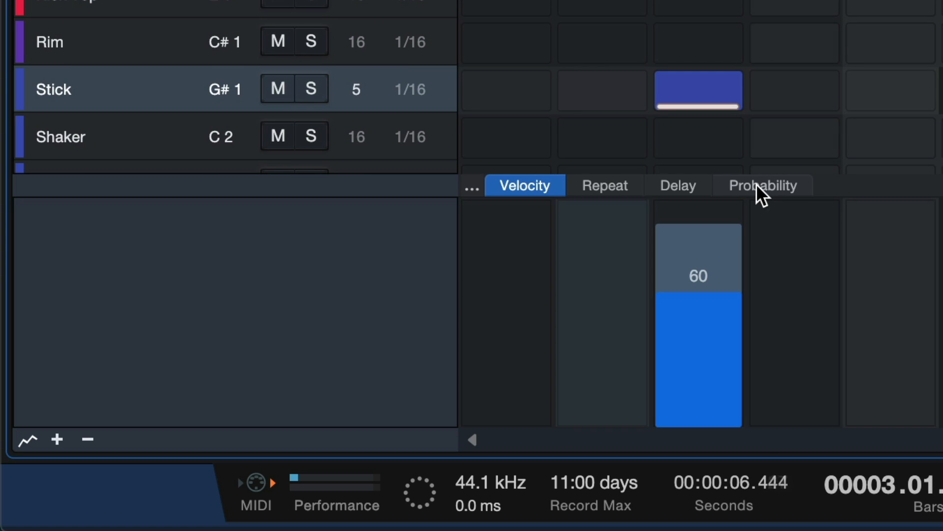
click(762, 190)
click(319, 93)
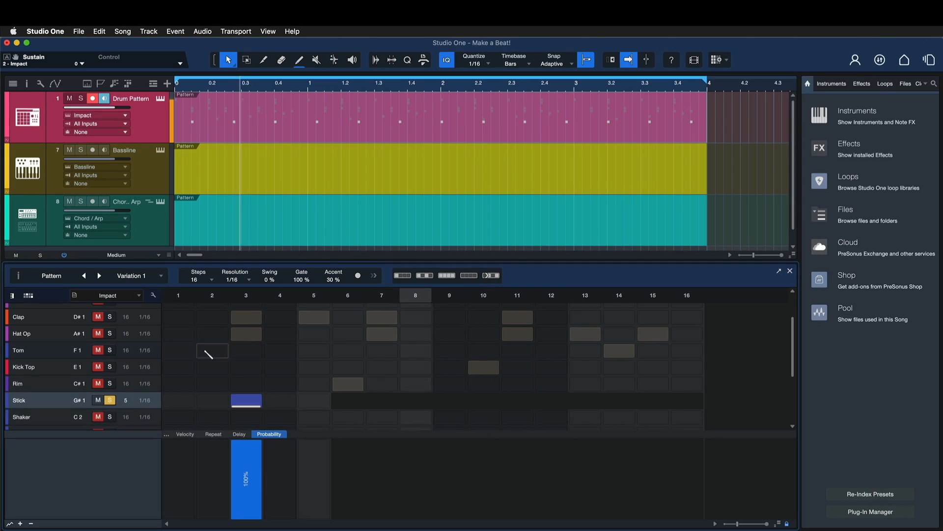
scroll(209, 352, up, 3)
click(109, 311)
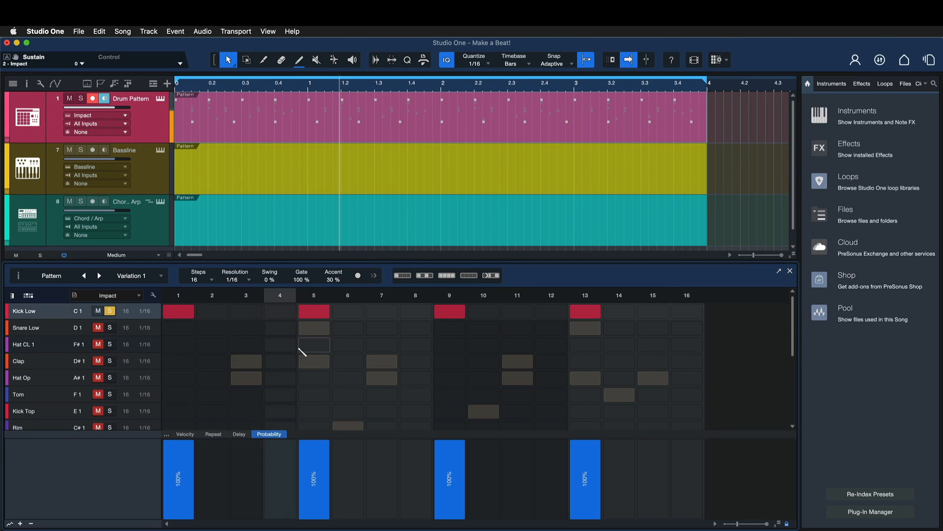
Step: Set the probability of the Stick hit on step 3 to 50%
scroll(304, 352, down, 3)
click(110, 357)
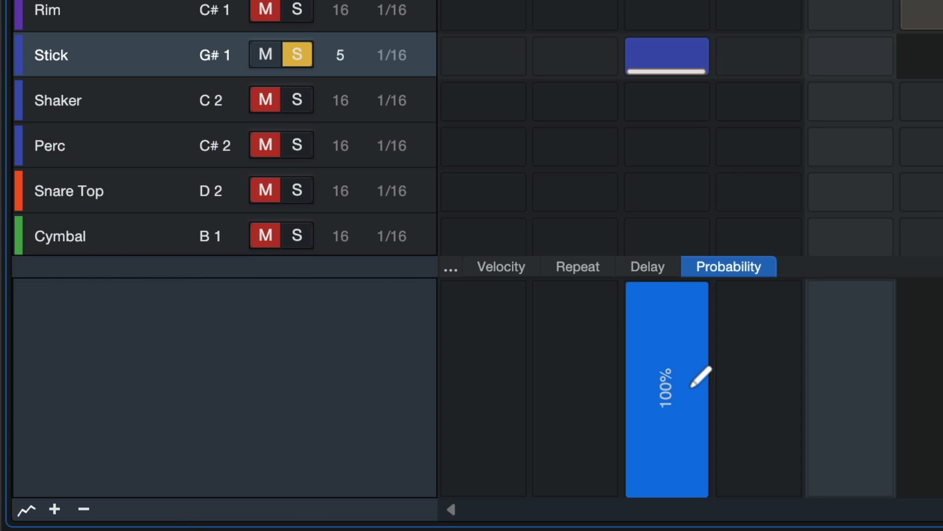
click(691, 386)
click(690, 387)
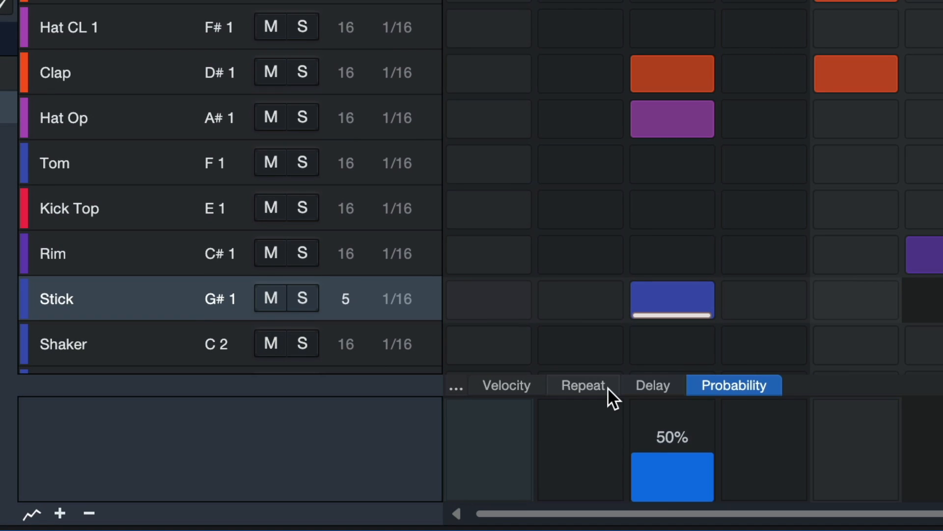
Step: Try a repeat value of 4 for the Stick hit on step 3, and set it to 2
click(347, 452)
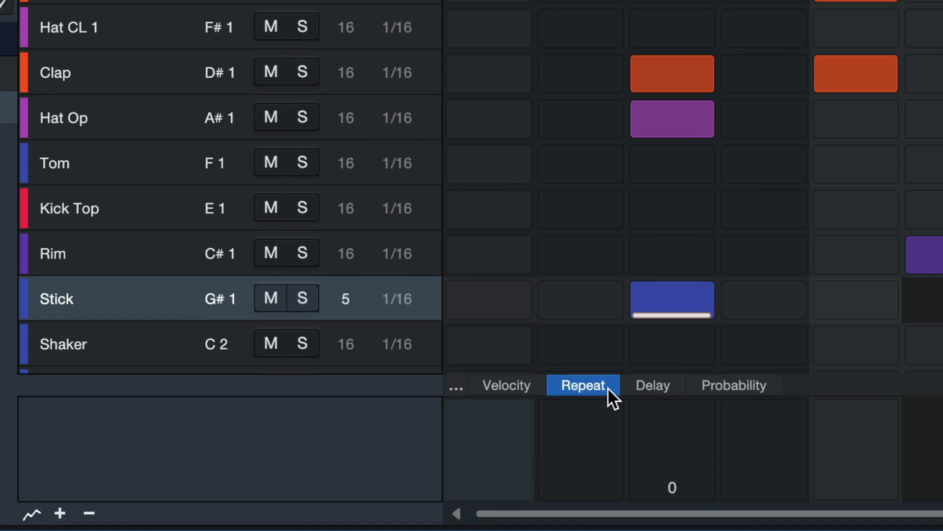
click(695, 491)
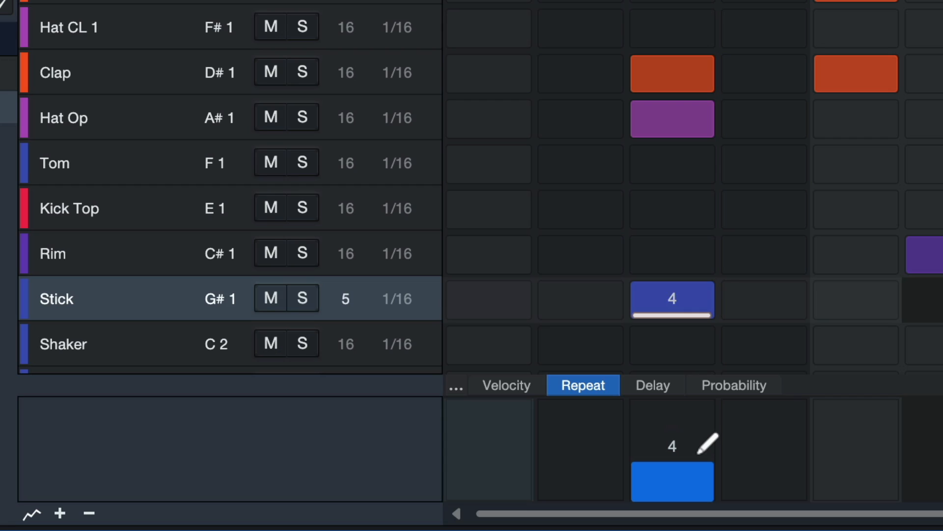
mouse_move(698, 452)
mouse_down()
mouse_move(671, 495)
mouse_move(666, 483)
mouse_up()
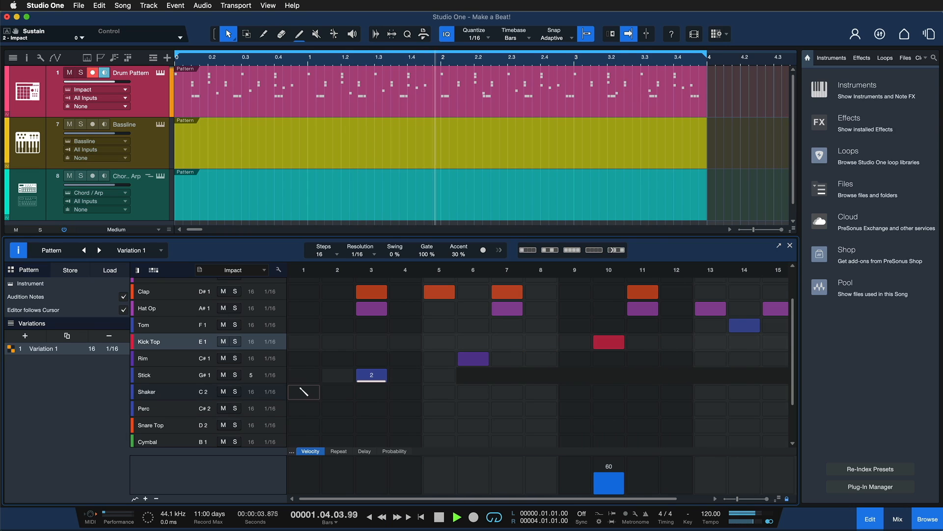
Step: Paint Shaker hits across all 16 steps, and add Perc on step 9 and Snare Top on steps 10 and 12
drag(303, 392, 712, 390)
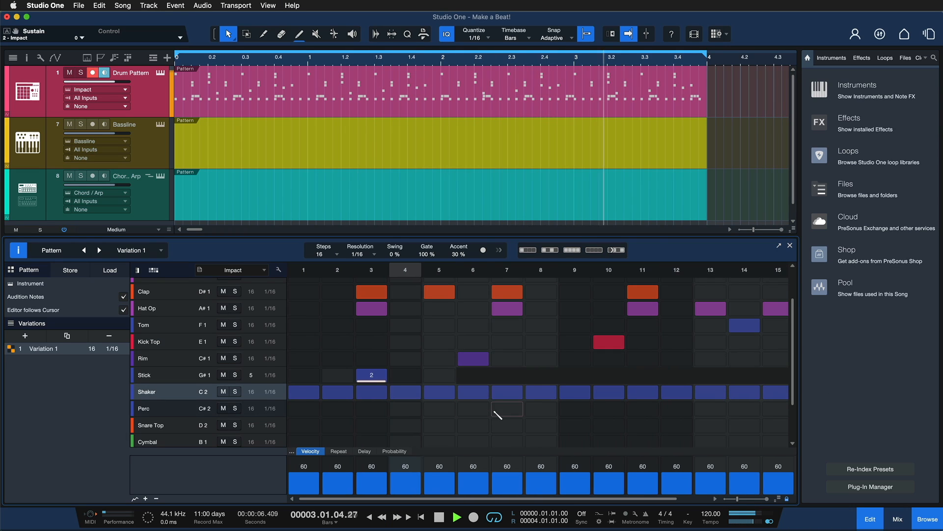
click(574, 409)
click(609, 425)
click(680, 423)
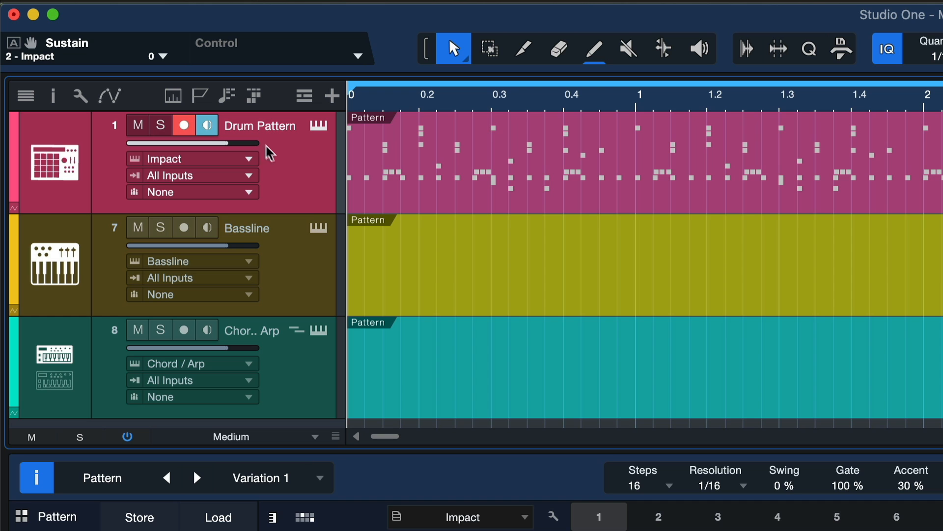
Step: Program the Bassline pattern with D1 on step 3, D#1 on steps 6 and 7, F1 on 11, F#1 on 13 and E1 on 15
click(307, 276)
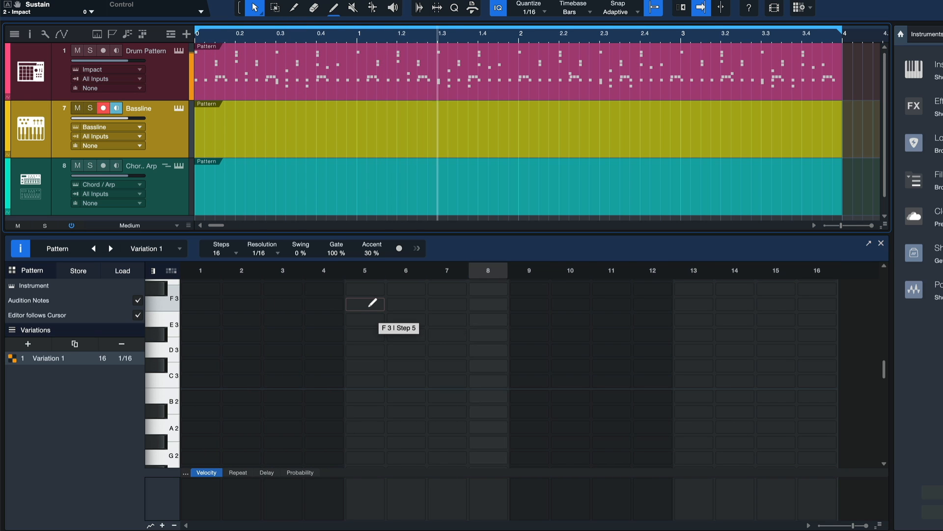
scroll(172, 398, down, 4)
click(187, 403)
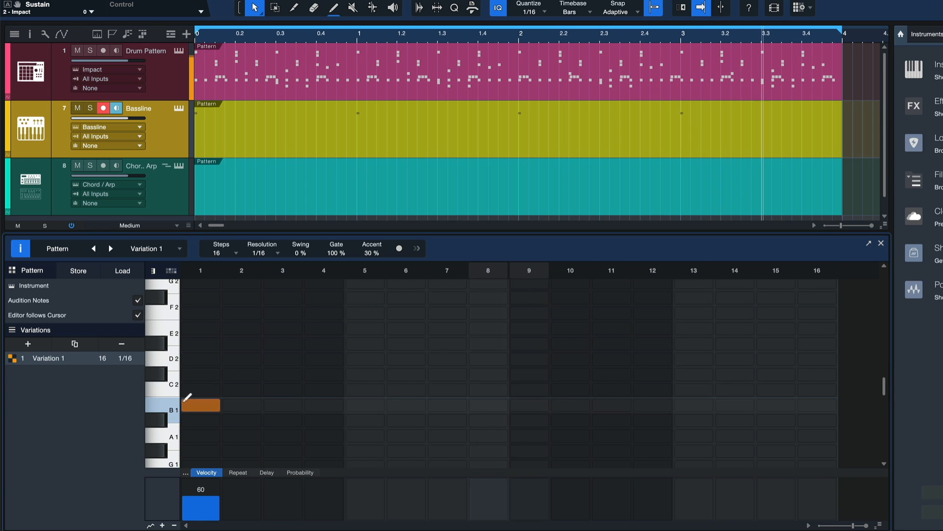
click(193, 404)
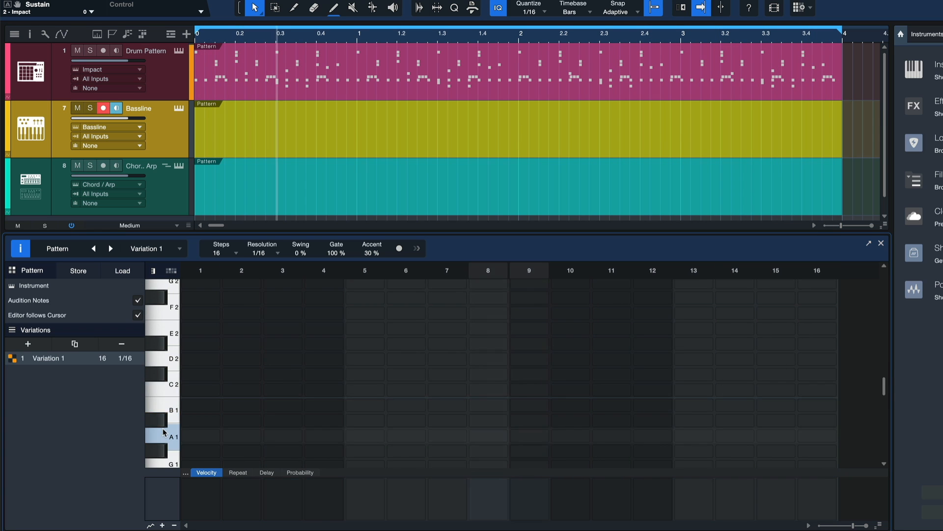
scroll(163, 432, down, 3)
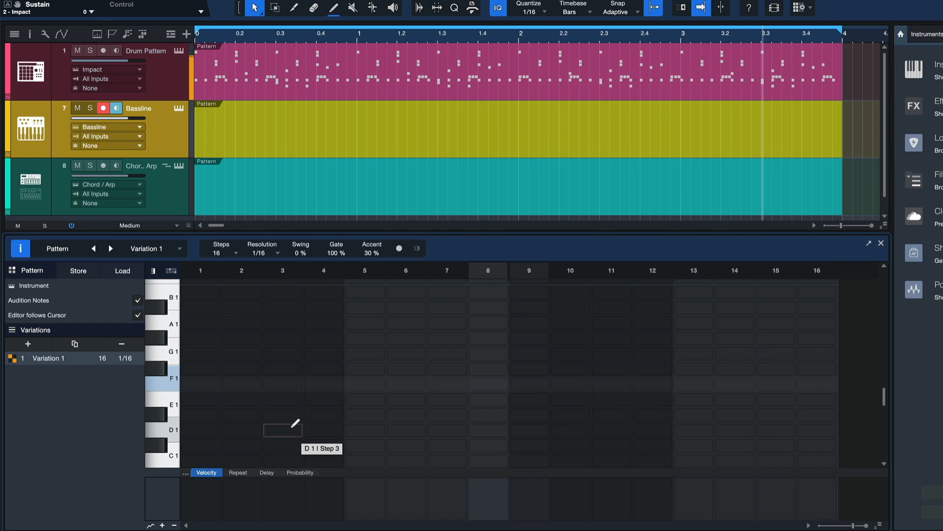
click(290, 428)
click(405, 415)
click(447, 415)
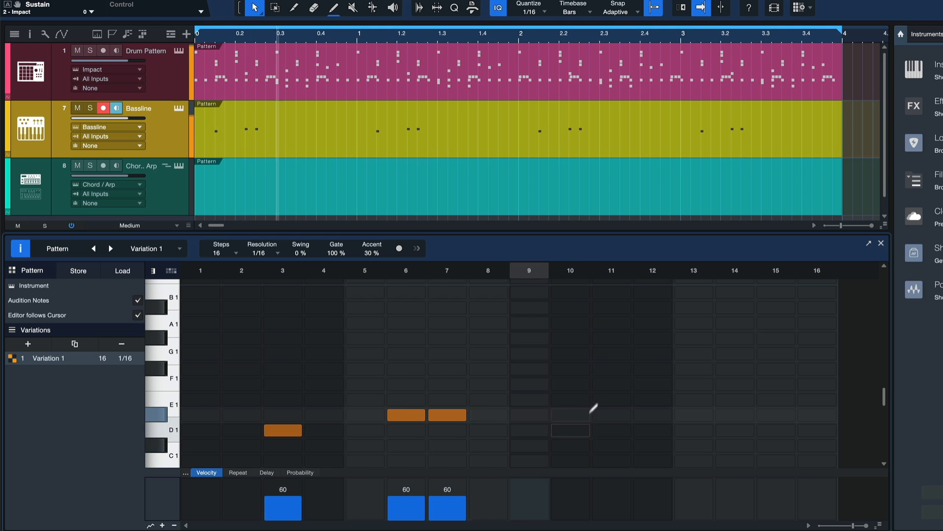
click(611, 383)
click(694, 368)
click(775, 399)
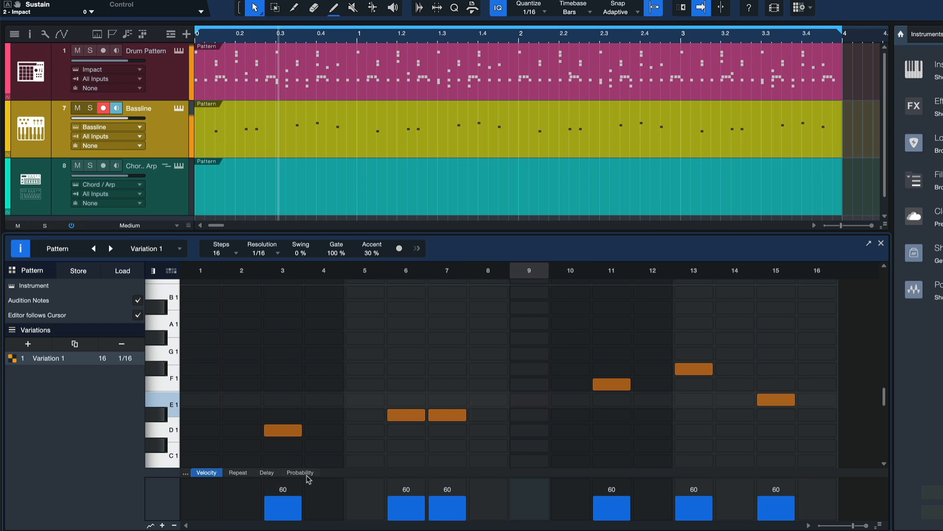
Step: Adjust the probability of the Bassline note on step 6
click(305, 473)
shift+click(415, 496)
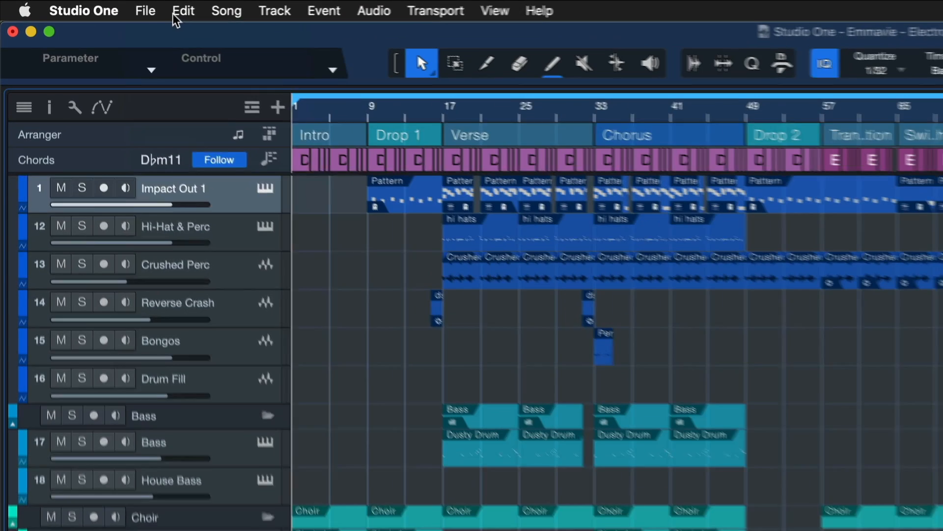
Step: Start sharing the song for collaboration and choose VOLTMEISTER as the workspace
click(78, 5)
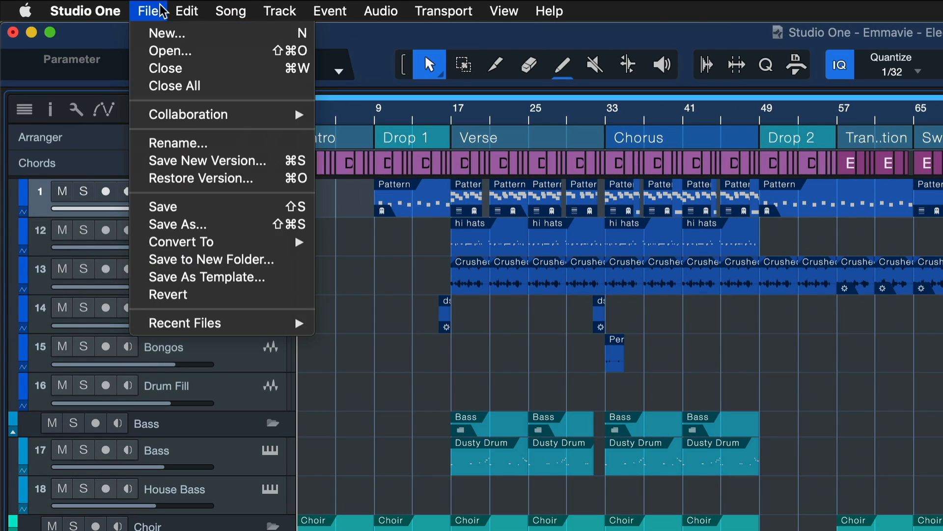
mouse_move(180, 118)
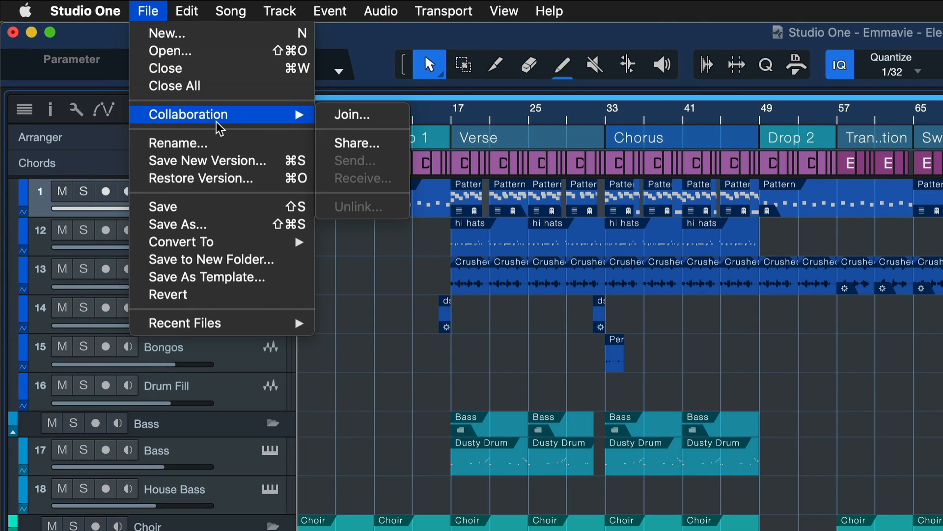
click(366, 144)
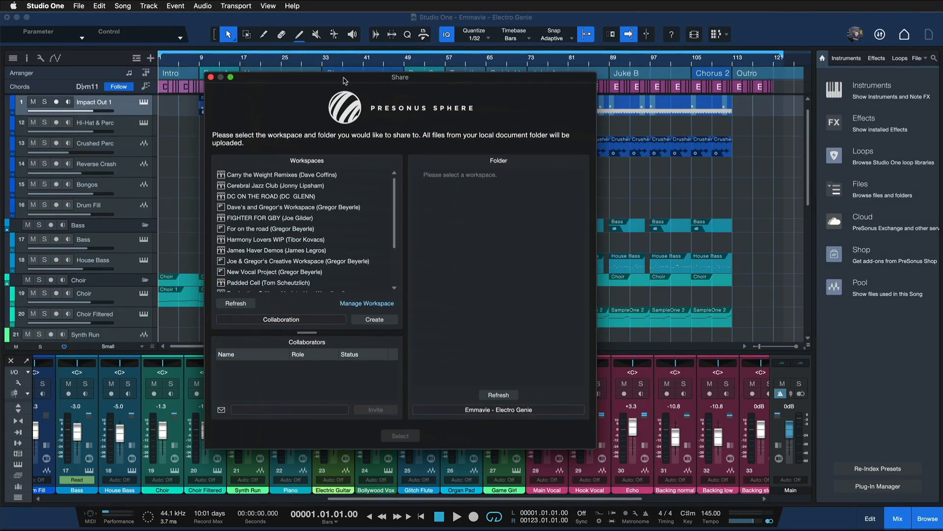
scroll(304, 209, down, 3)
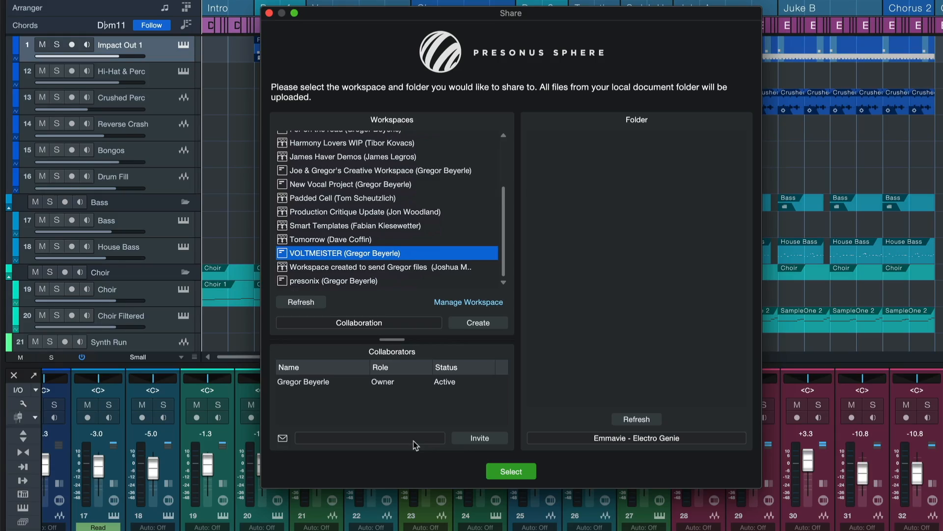
Step: Fill in the collaborator's e-mail for the invitation and confirm the VOLTMEISTER workspace as the share destination
click(414, 441)
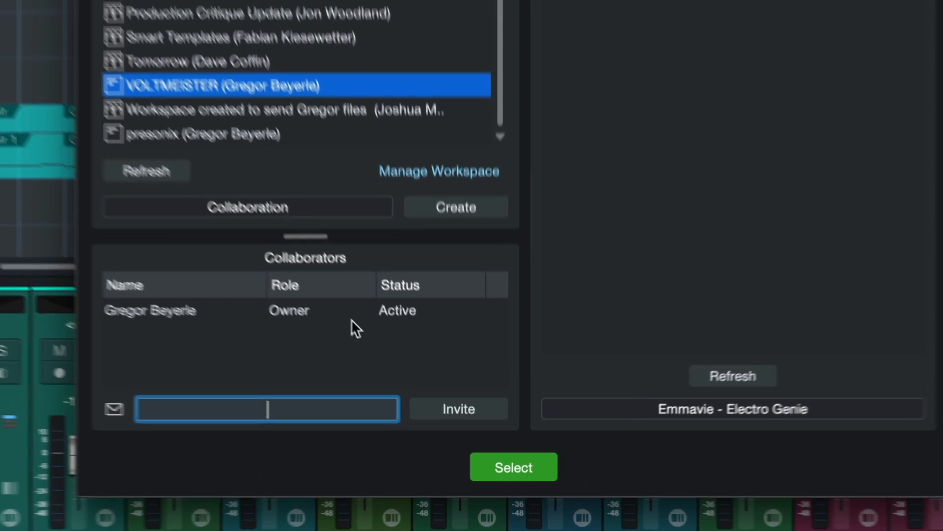
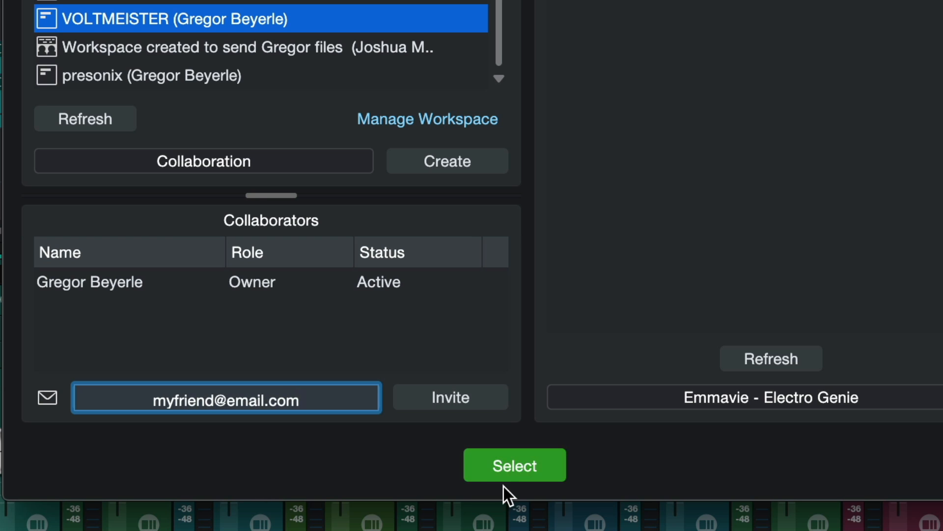
click(493, 465)
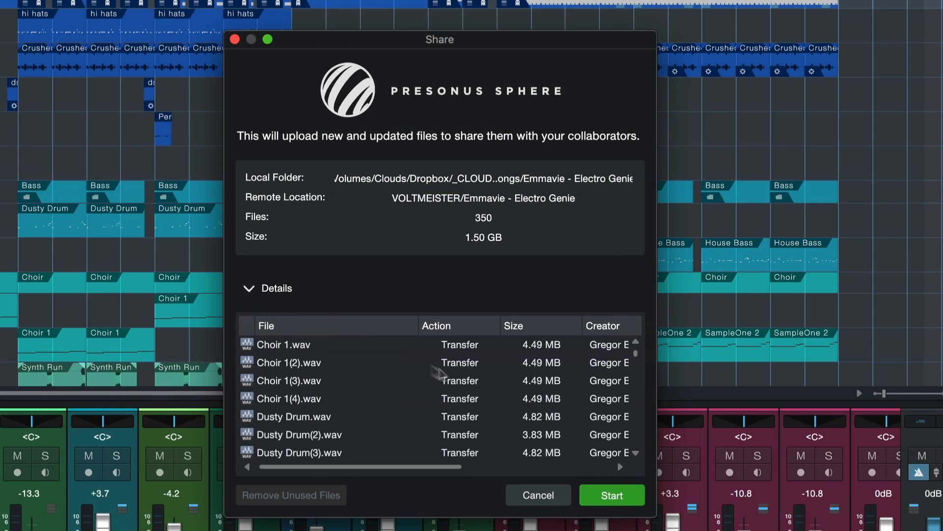
Step: Switch to the PreSonus Sphere website and browse the PreSonus Sphere Exclusives videos in its learning section
scroll(449, 385, down, 10)
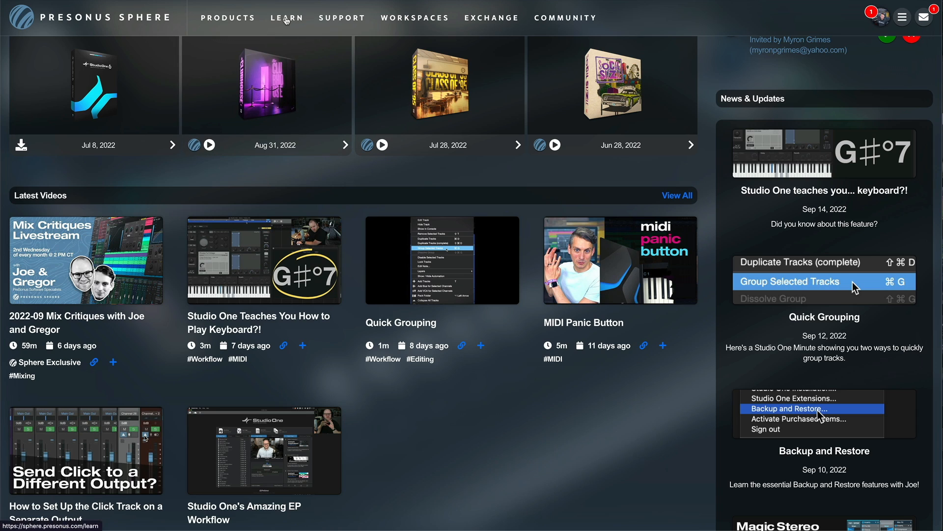
click(286, 19)
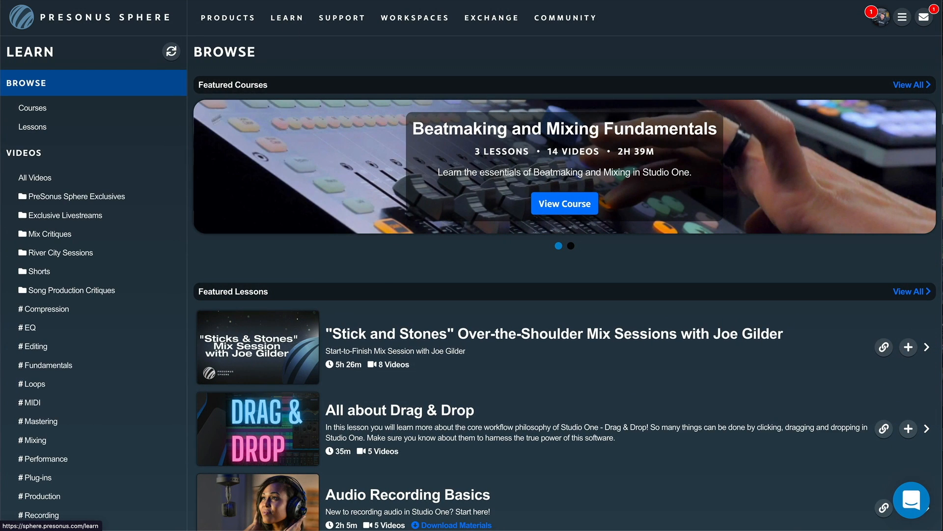
click(79, 198)
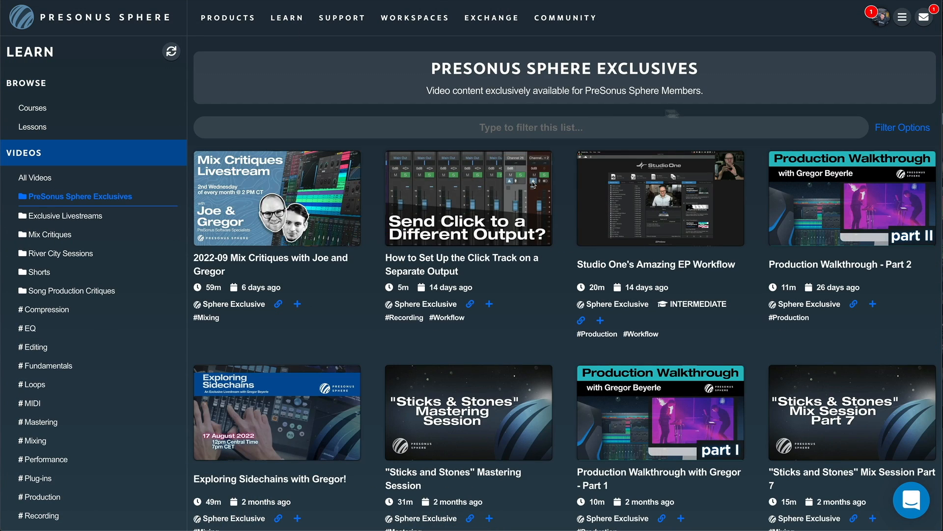
scroll(739, 148, down, 14)
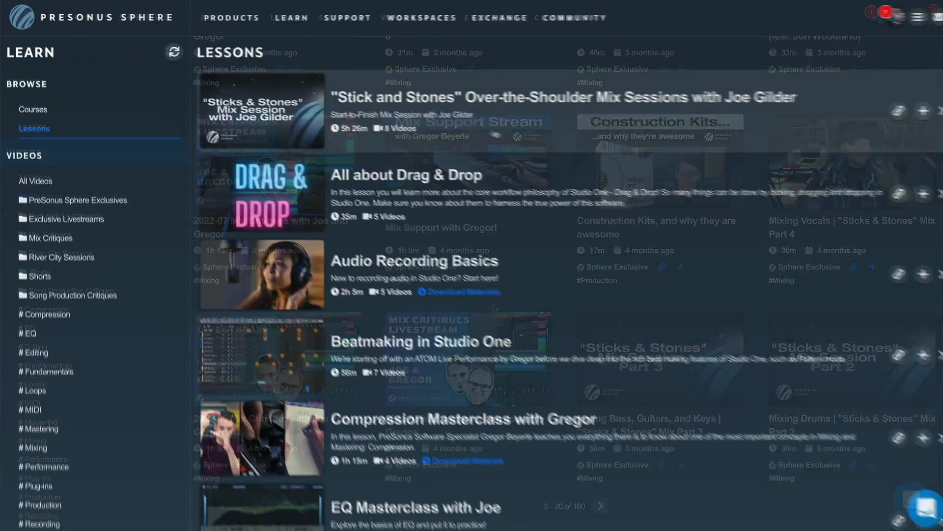
Step: Look through the list of lessons and open the Vocal Tuning Masterclass
scroll(536, 160, down, 5)
scroll(535, 163, down, 3)
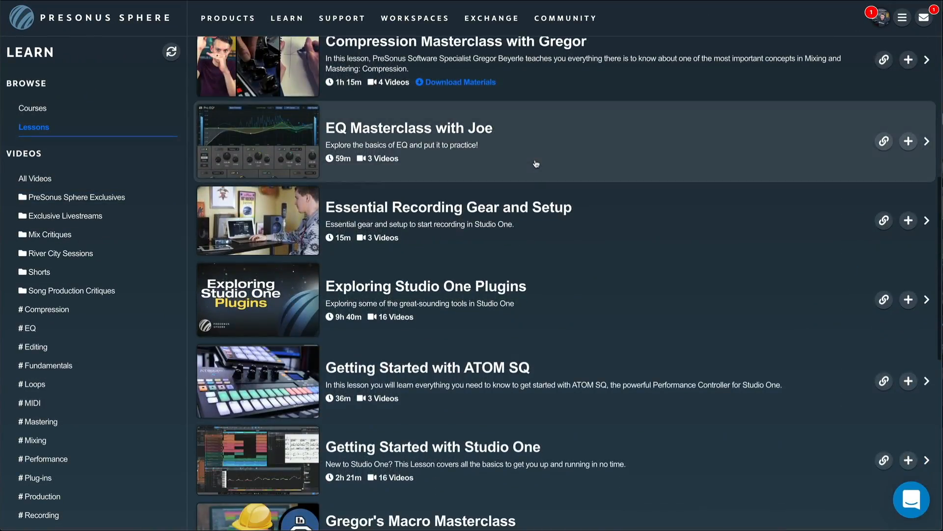
scroll(535, 163, down, 3)
scroll(535, 164, down, 3)
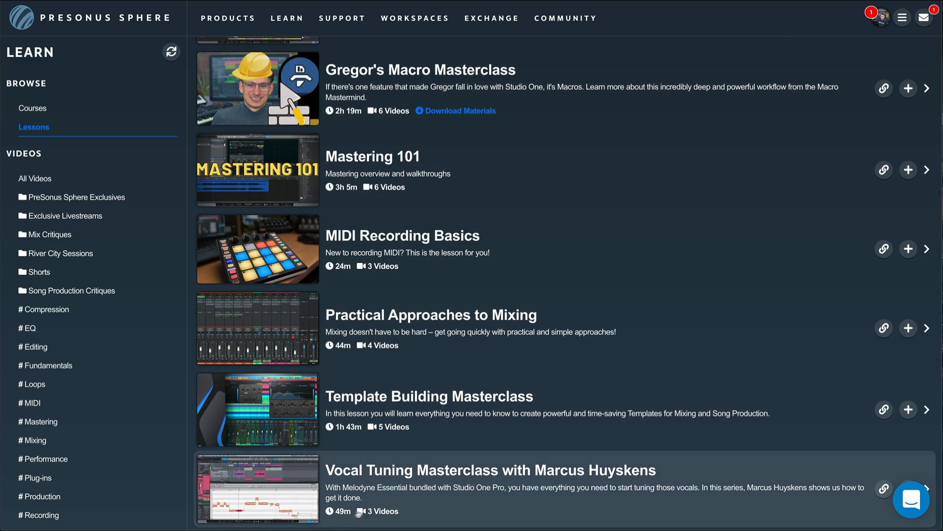
click(405, 476)
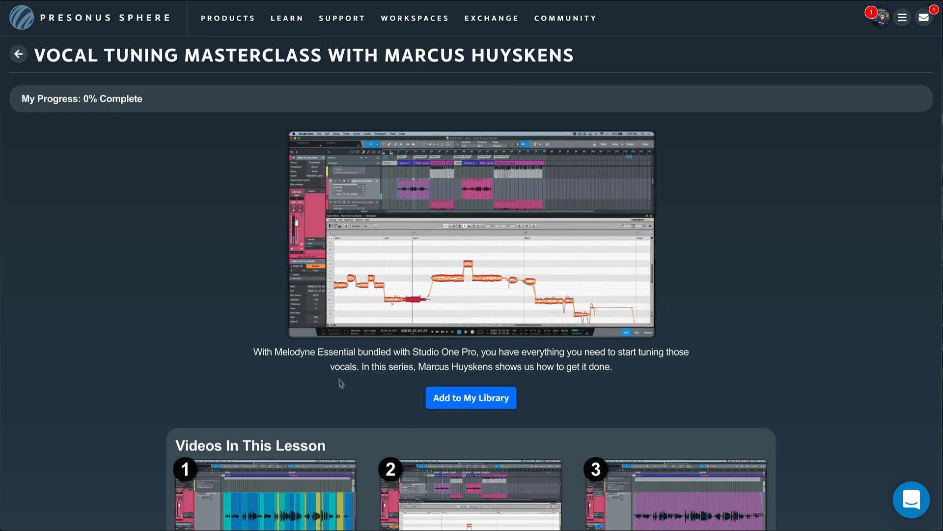
Step: Write the personal note "This part is super interesting!" on the Session Preparation video, linked to timestamp 0:03
scroll(340, 382, down, 3)
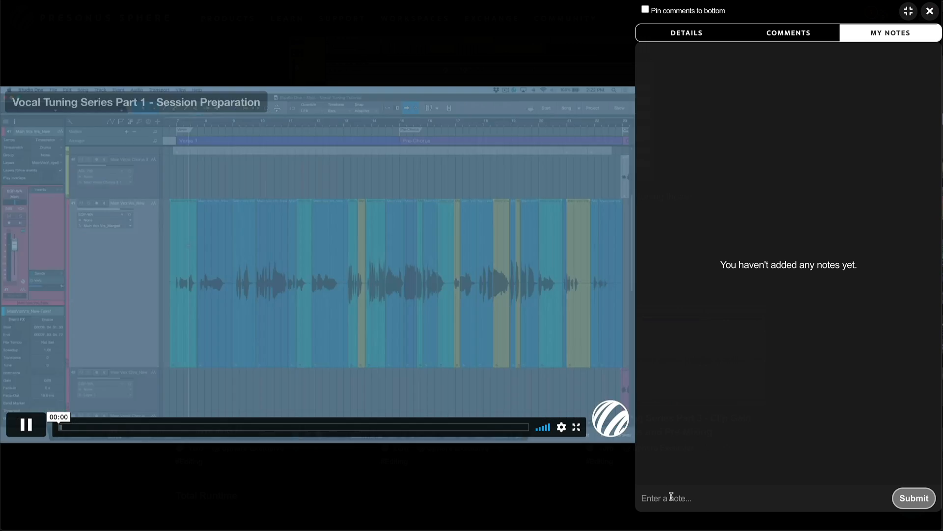
click(669, 497)
text(This part is s)
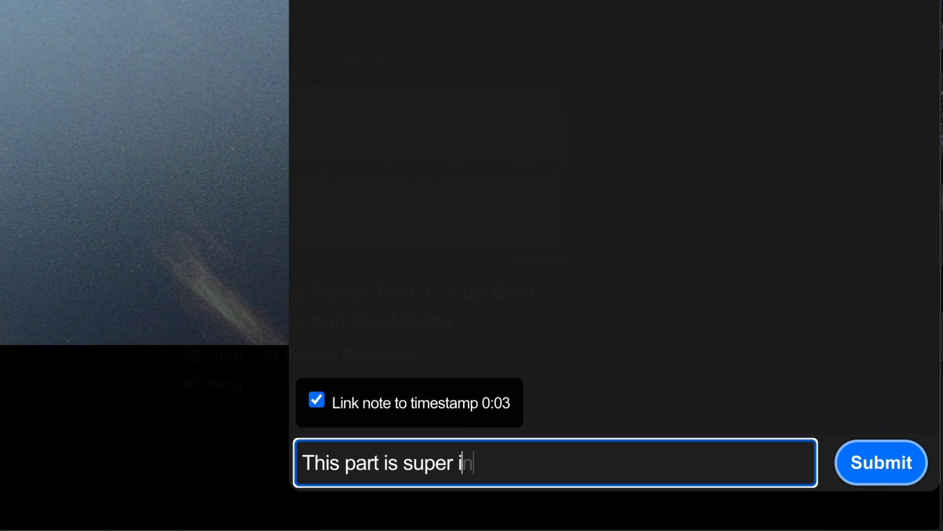
text(uper interesting!)
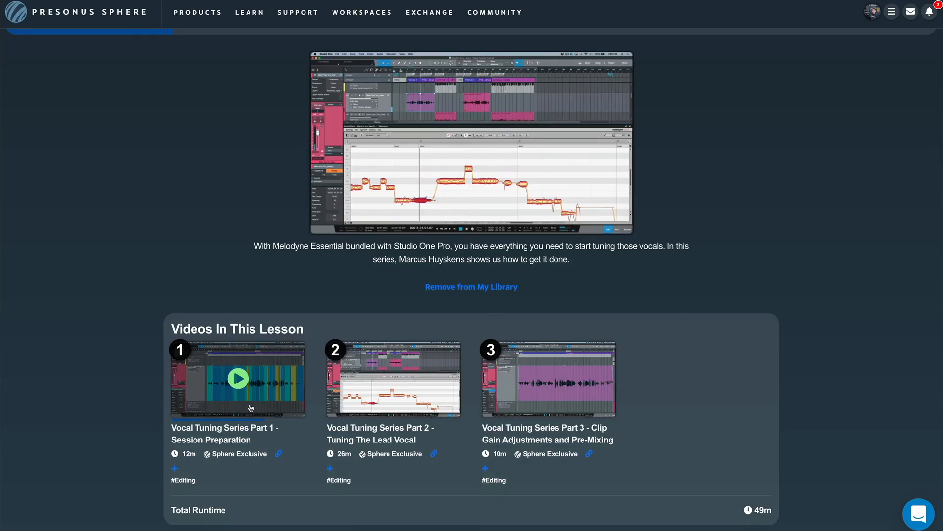
Step: Open Vocal Tuning Series Part 1 - Session Preparation again and display its saved personal notes
click(249, 406)
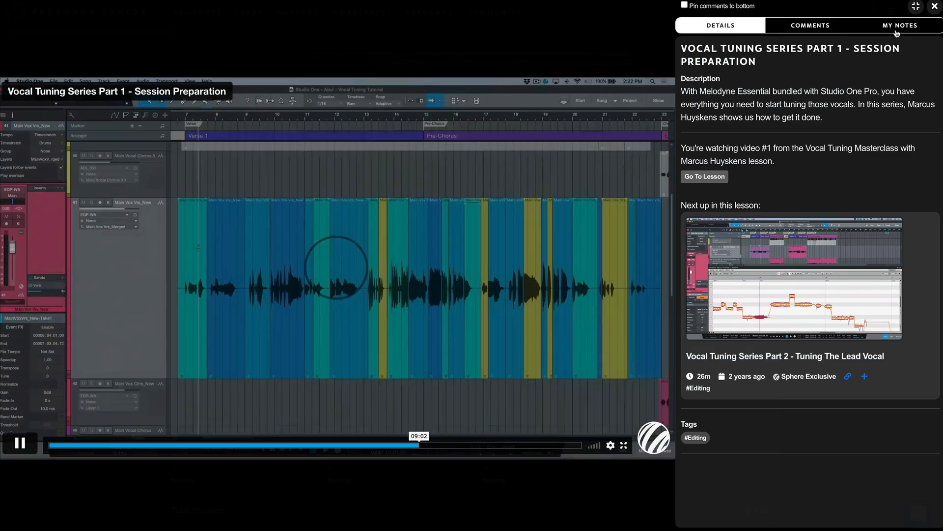
click(898, 26)
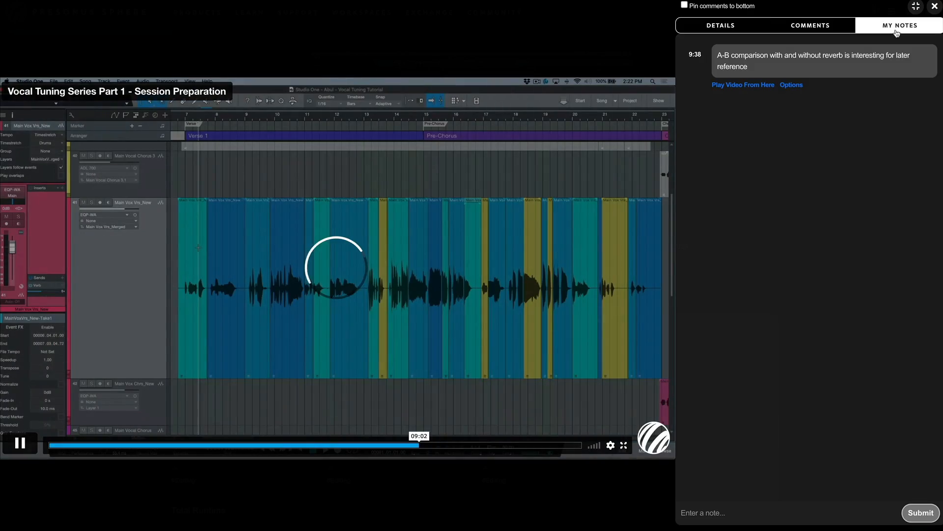